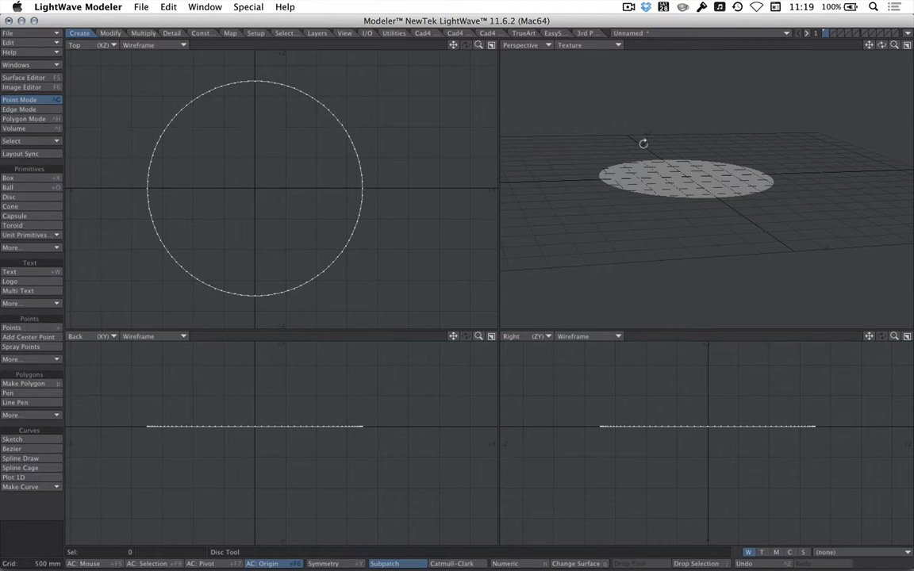
Bevel the disc polygon inward with no shift, insetting an inner circle about half the disc's radius
left_click_drag(643, 143, 709, 199, "alt")
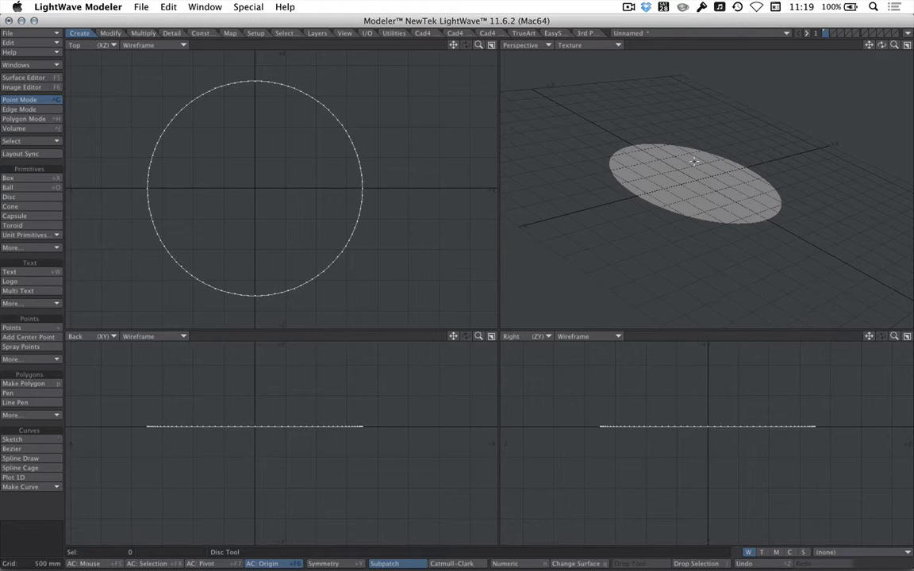
key("ctrl+h")
left_click(631, 195)
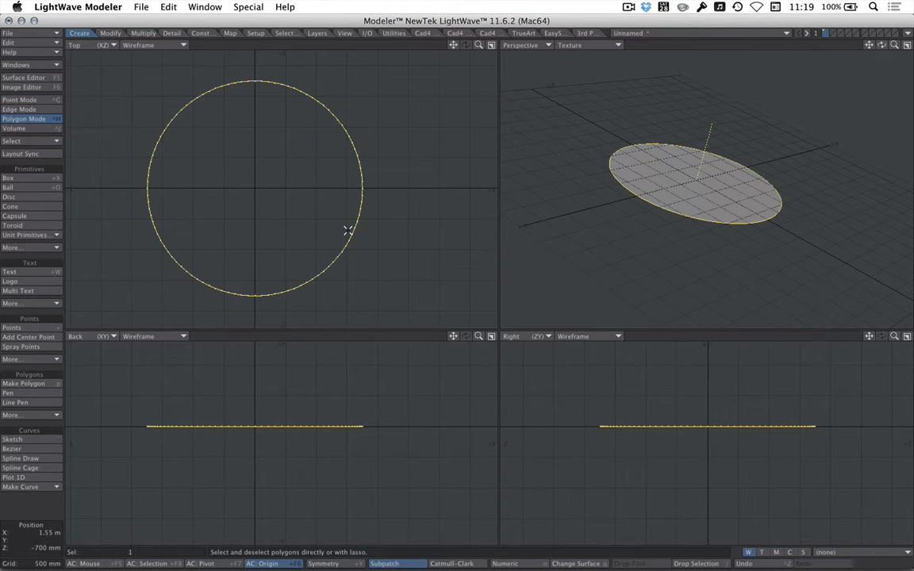
key("b")
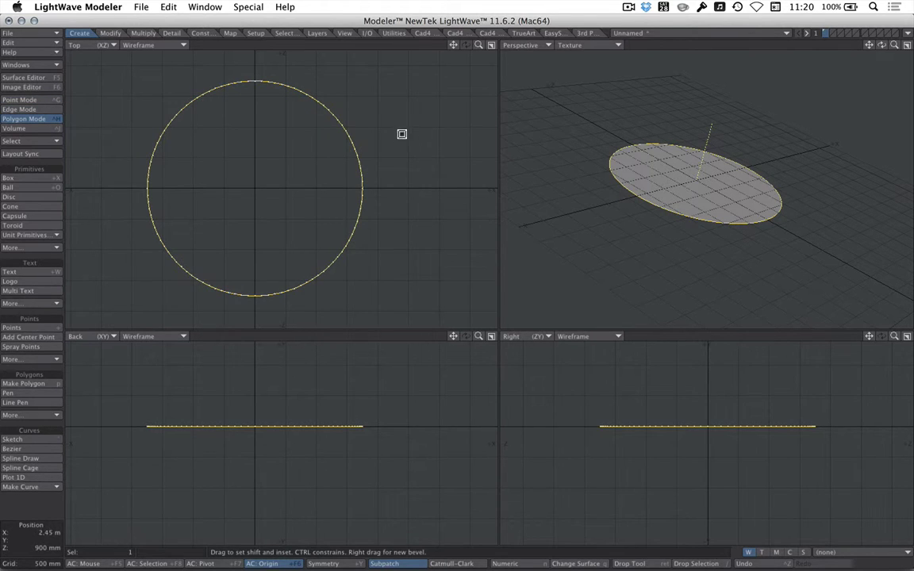
left_click_drag(401, 134, 351, 141)
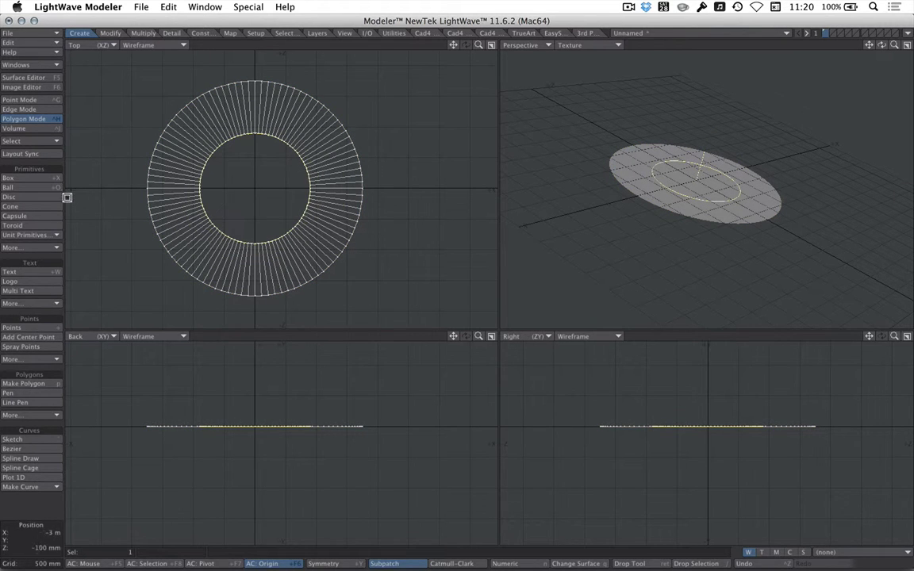
Convert the inner polygon selection to points and apply Weld Average to collapse them at the disc's center
left_click(47, 140)
mouse_move(47, 254)
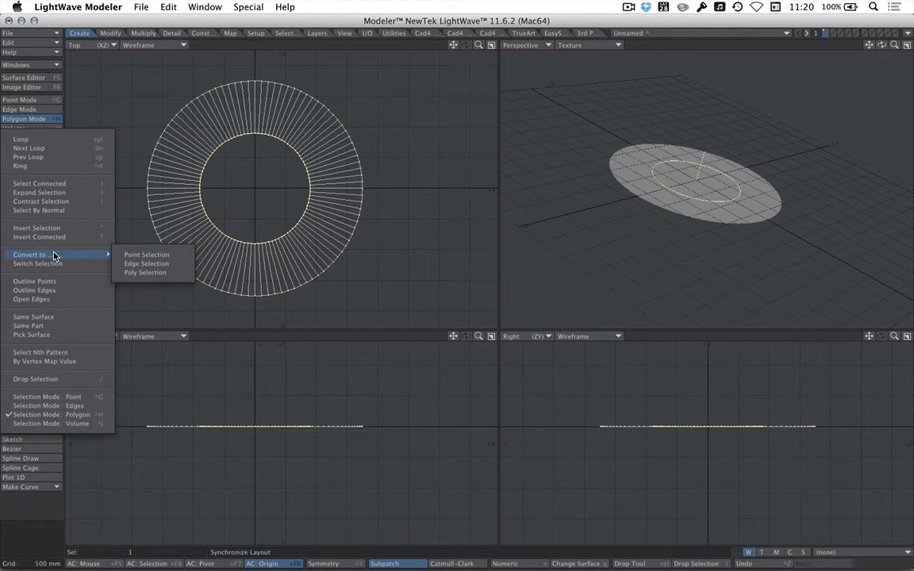
left_click(139, 254)
left_click(169, 33)
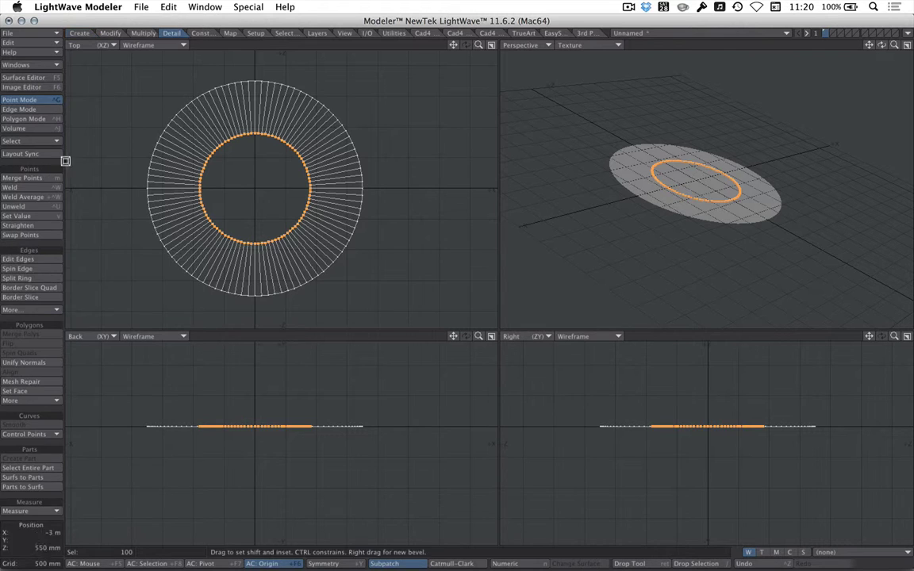
left_click(32, 196)
left_click_drag(542, 192, 667, 174, "alt")
Extrude the segmented disc downward as a trial and undo the extrusion
key("b")
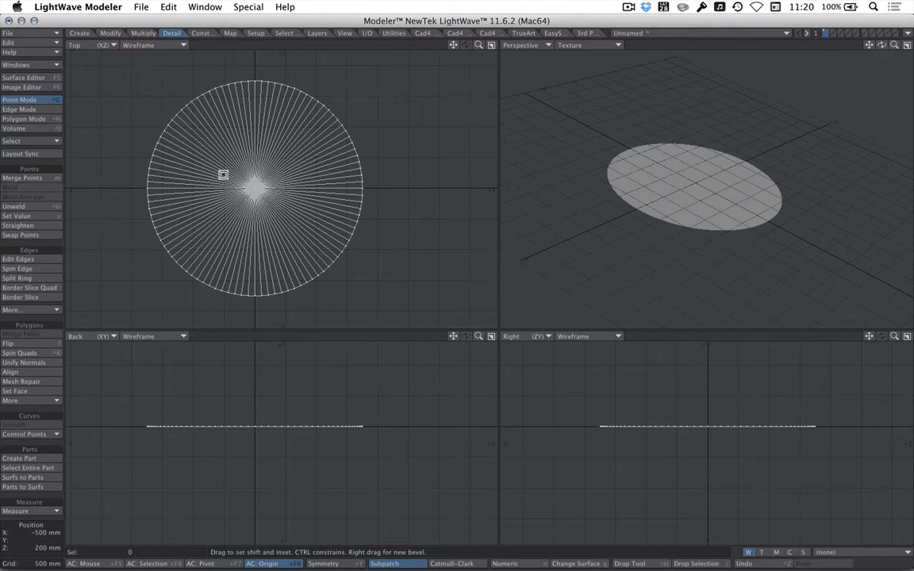
left_click(144, 34)
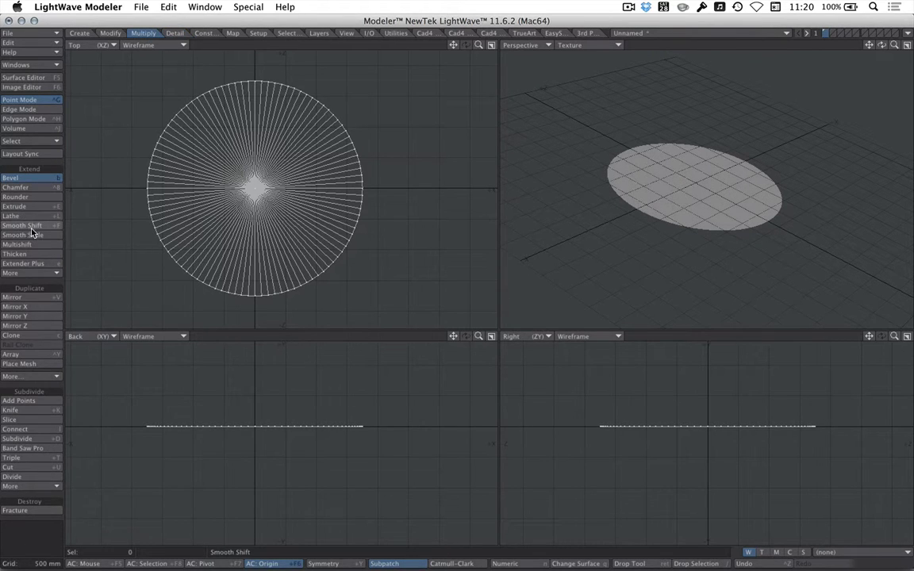
left_click(24, 206)
left_click_drag(275, 438, 272, 486)
left_click_drag(731, 255, 690, 194, "alt")
scroll(800, 183, "up", 5)
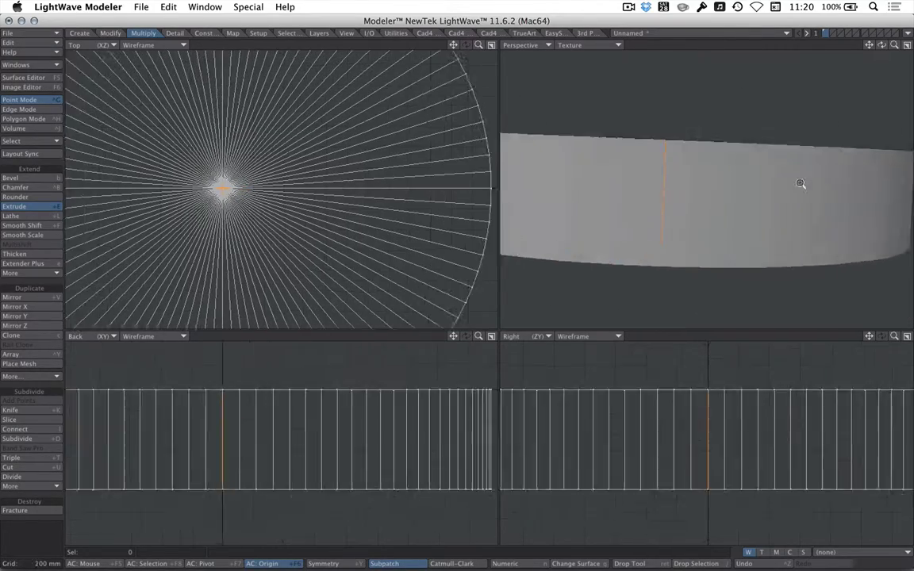
left_click_drag(795, 175, 755, 207, "alt")
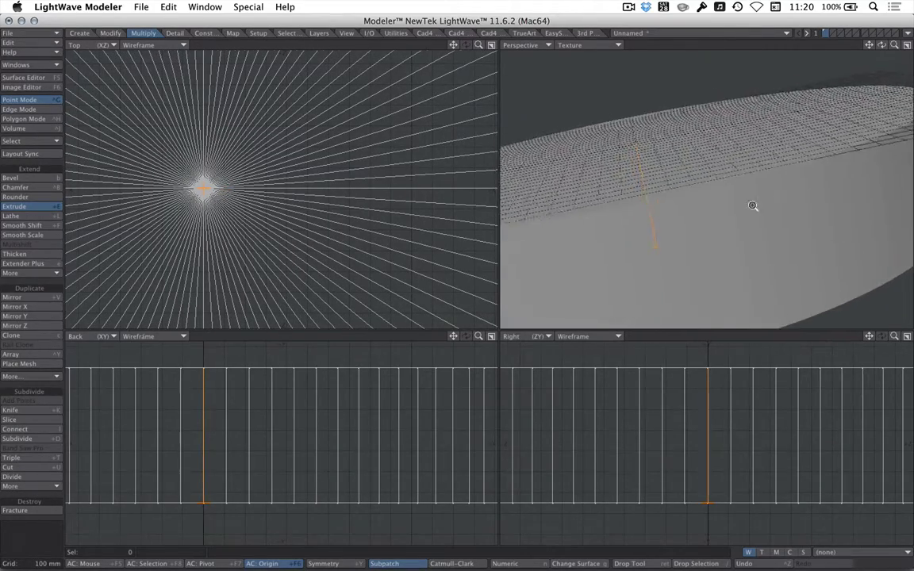
scroll(754, 207, "down", 3)
left_click_drag(685, 214, 725, 193, "alt")
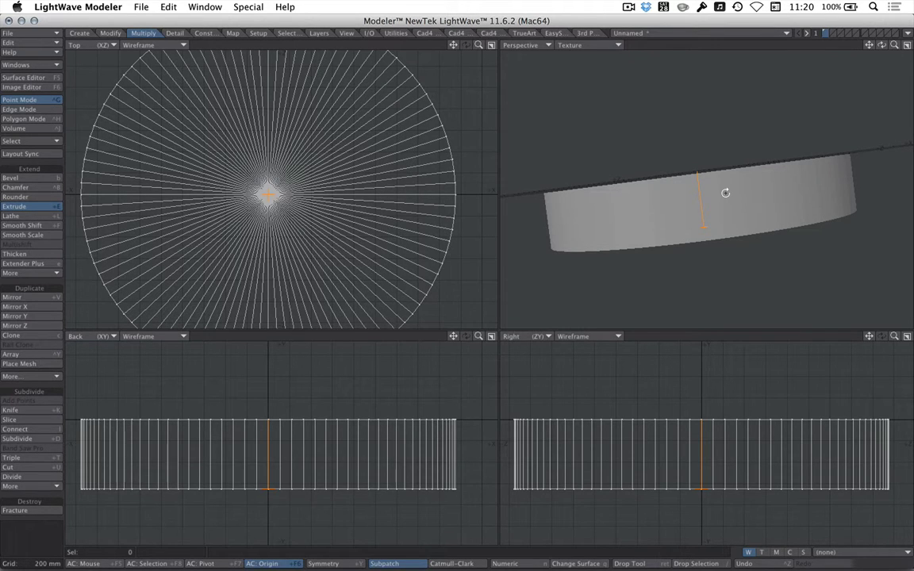
key("u")
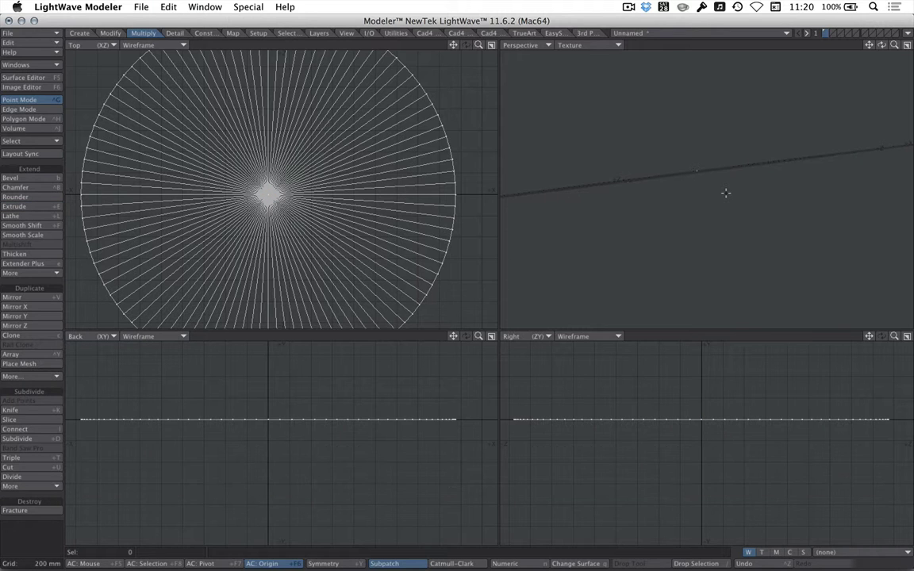
Select one narrow wedge just beside the positive Z axis and delete all the other wedges of the disc
left_click_drag(726, 193, 692, 200, "alt")
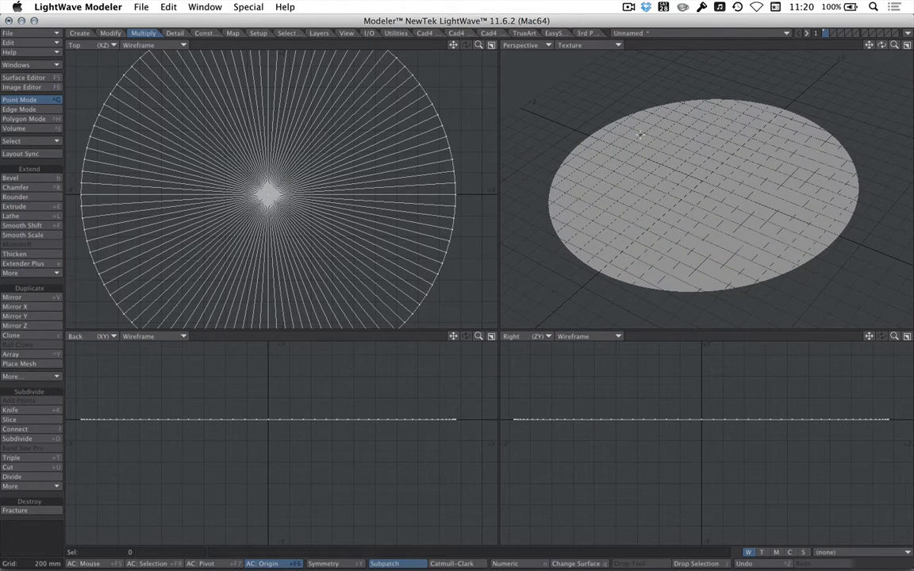
scroll(309, 130, "down", 3)
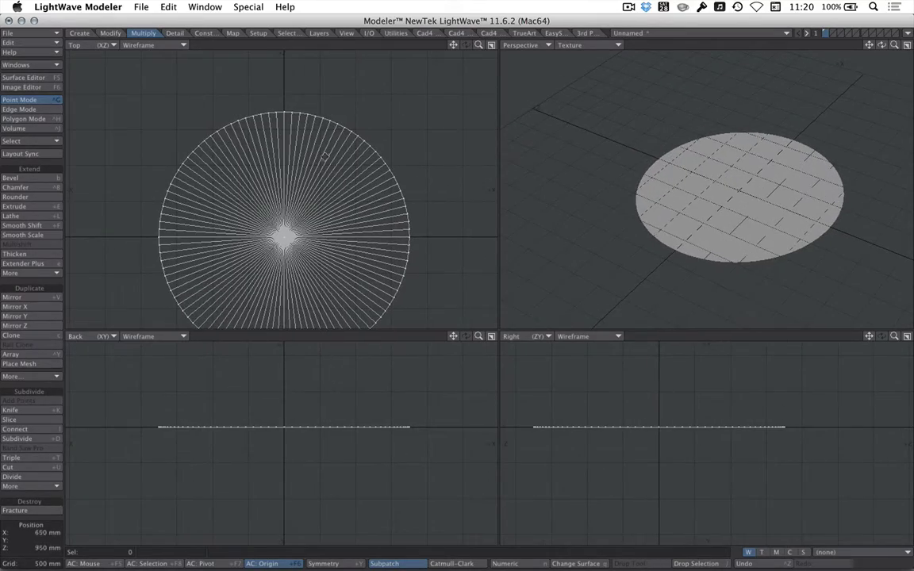
scroll(275, 106, "up", 3)
scroll(293, 118, "down", 3)
scroll(305, 119, "up", 3)
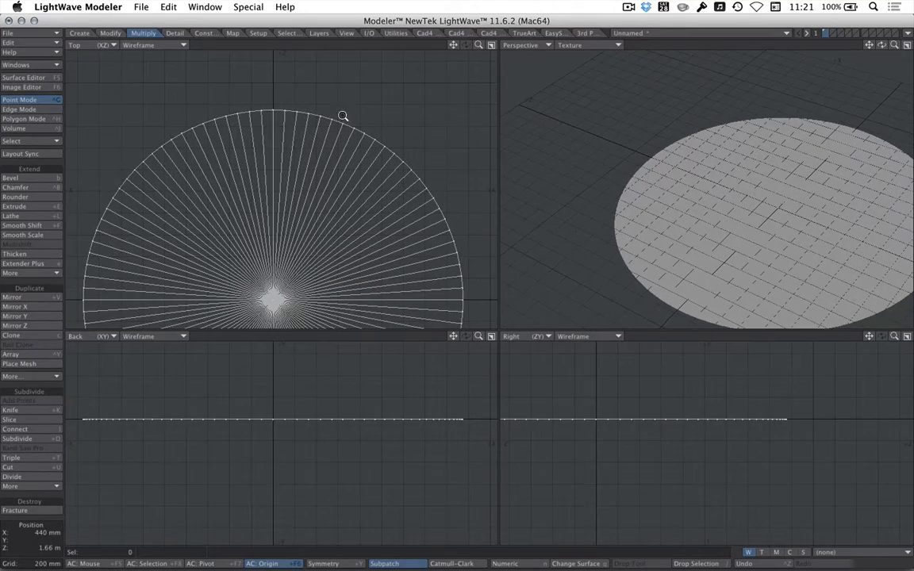
key("ctrl+h")
left_click(279, 104)
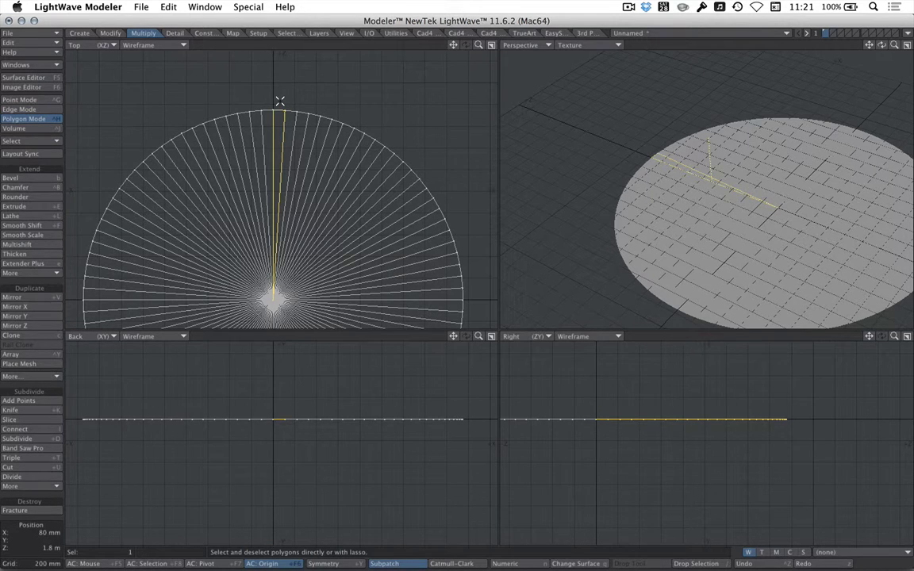
key("bracketright")
key("Delete")
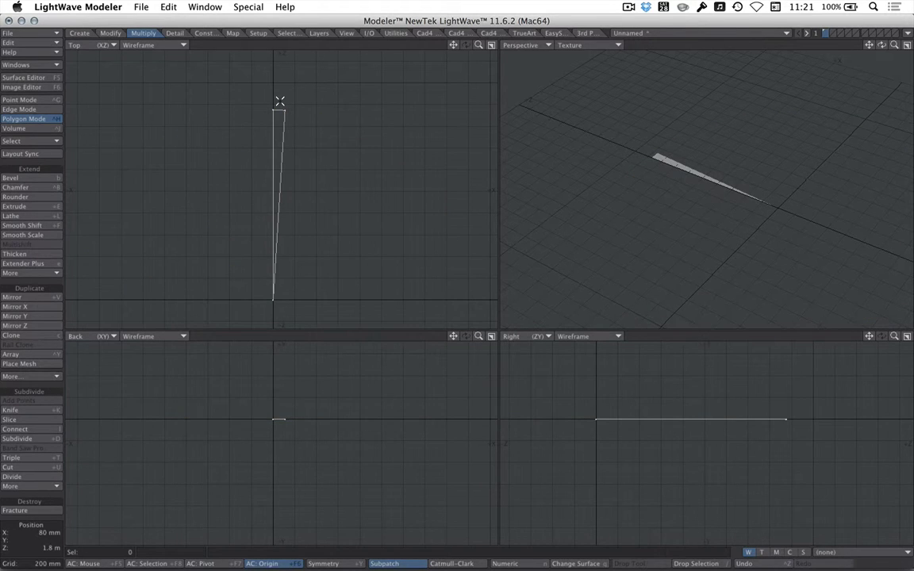
Move the remaining wedge up by about 140 mm along Y
left_click_drag(775, 204, 801, 151, "alt")
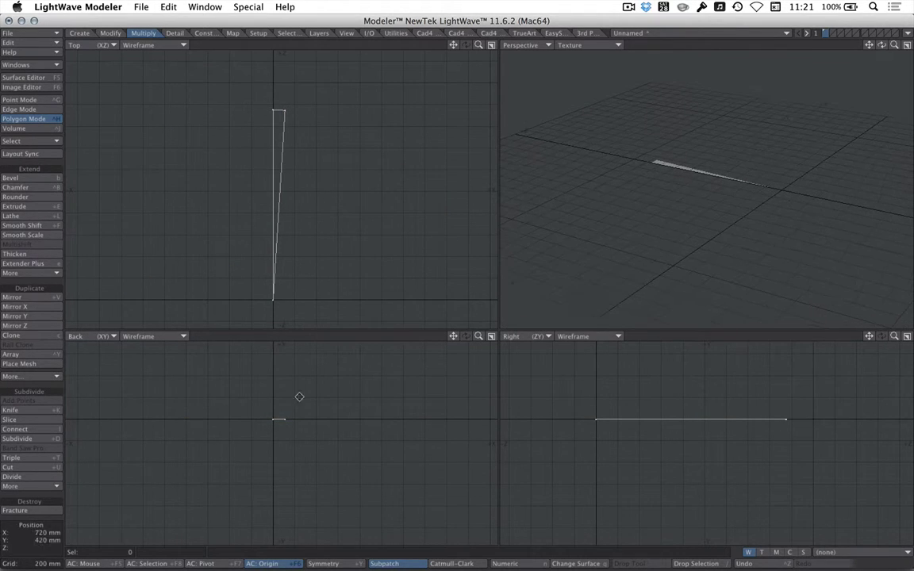
key("t")
left_click_drag(326, 436, 326, 422)
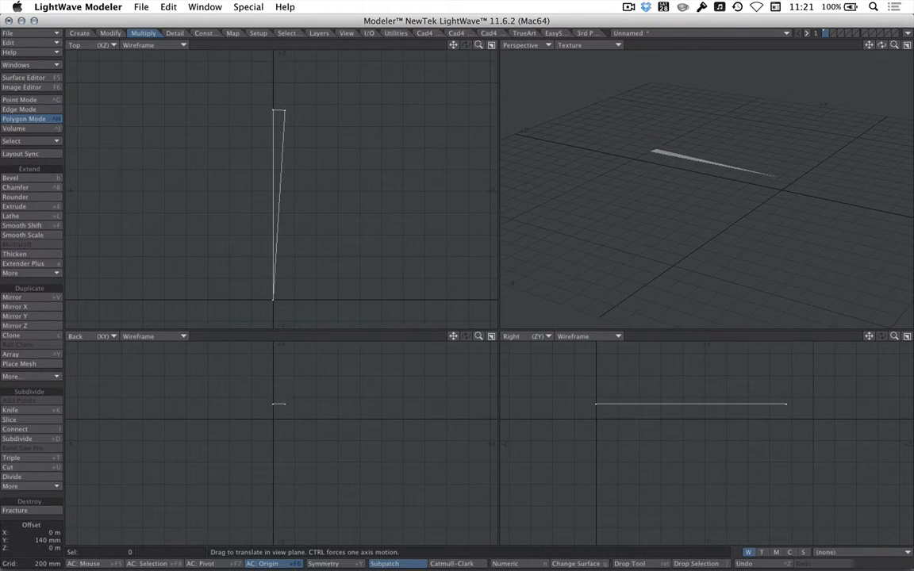
Extrude the wedge straight down through the ground plane to form a thin solid slice
left_click(110, 32)
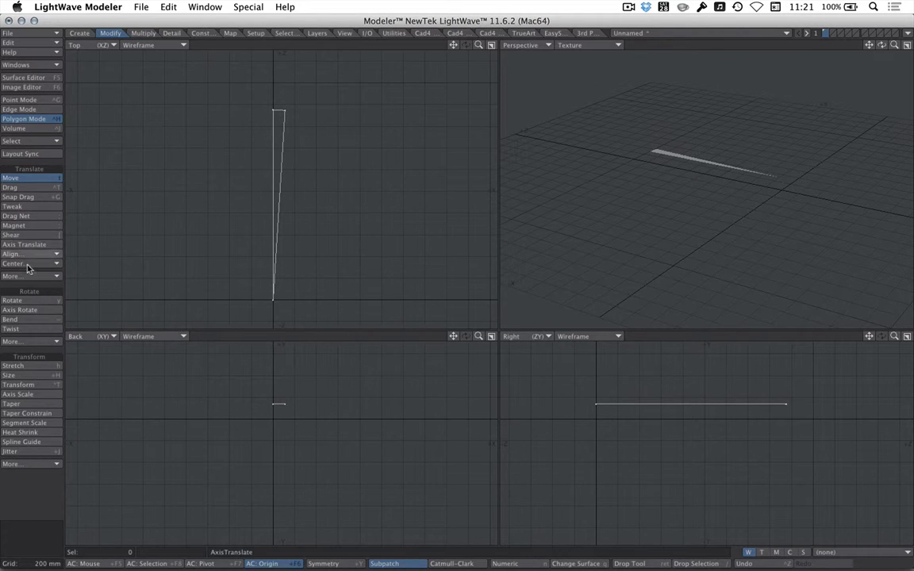
left_click(143, 33)
left_click(22, 207)
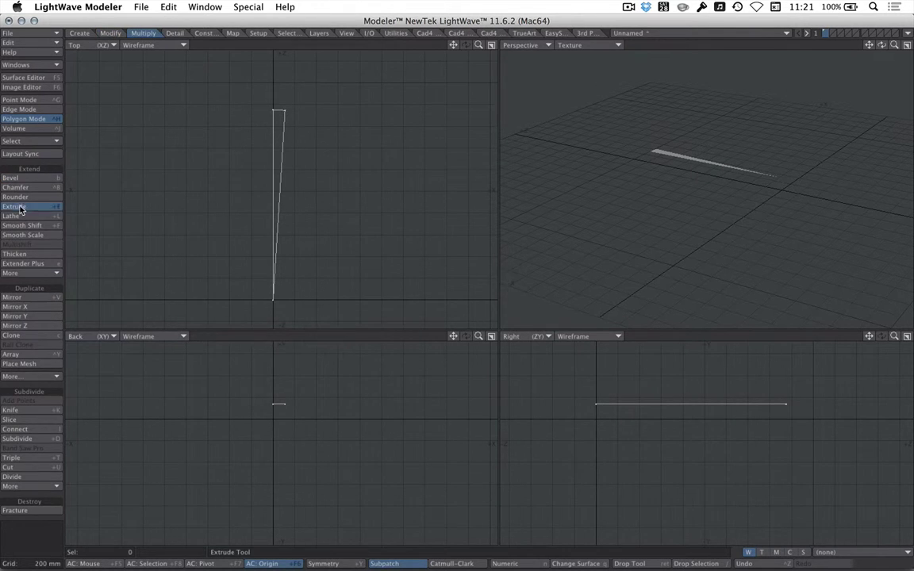
left_click_drag(282, 388, 277, 430)
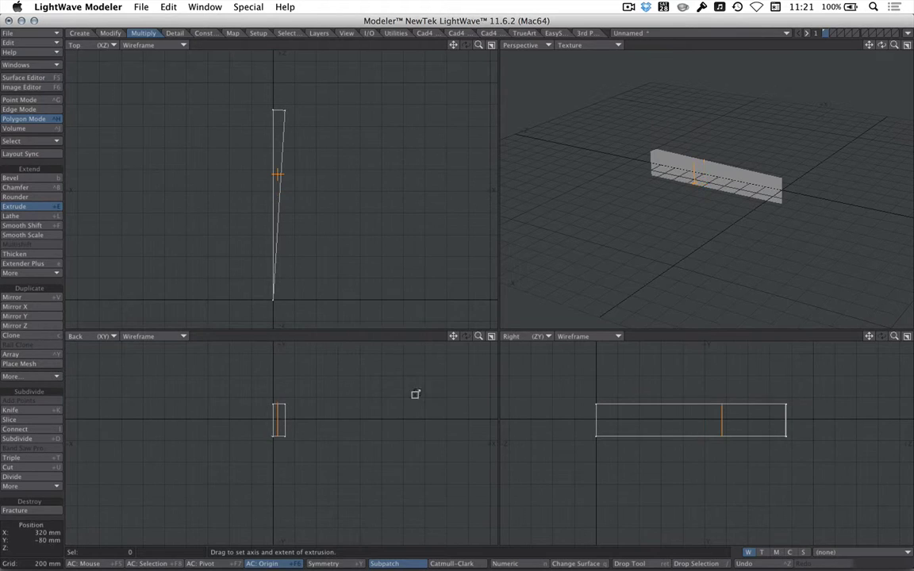
left_click_drag(781, 139, 739, 191, "alt")
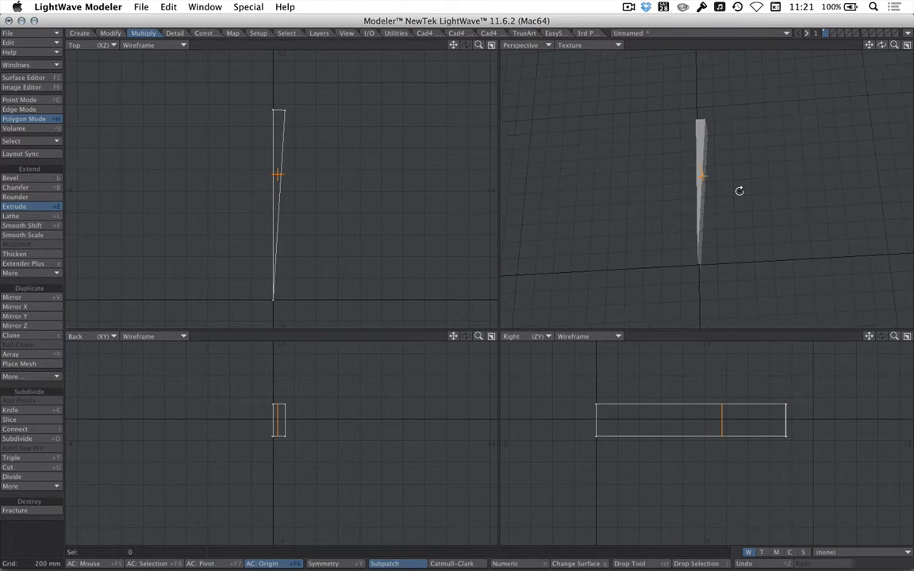
key("space")
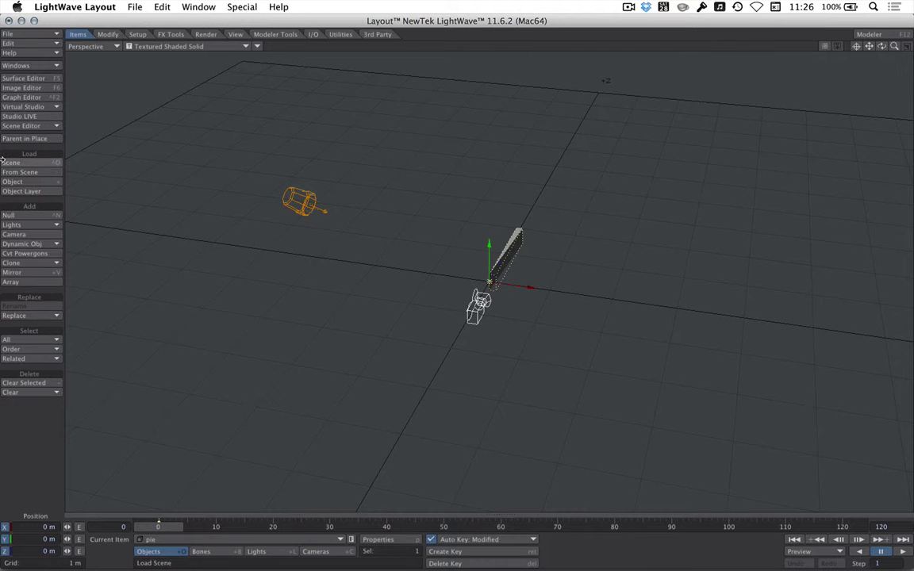
In Layout, open the Scene Editor and hide the camera and the light from the viewport
left_click(20, 126)
left_click(19, 129)
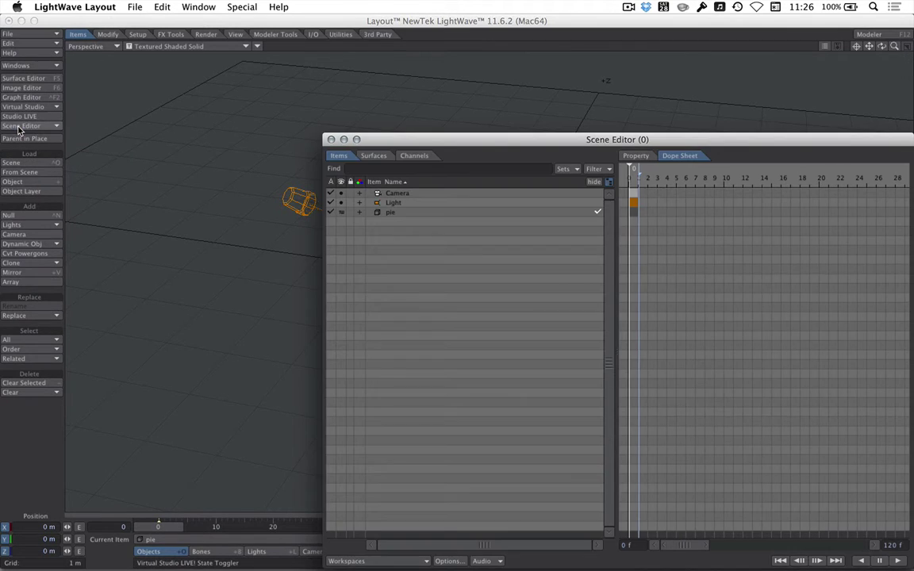
left_click_drag(432, 140, 684, 76)
left_click(589, 127)
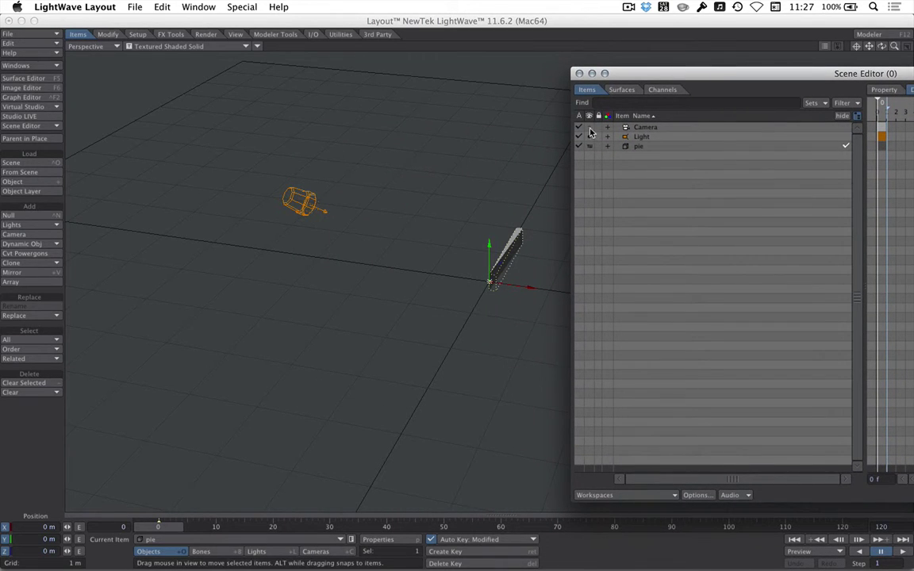
left_click(589, 137)
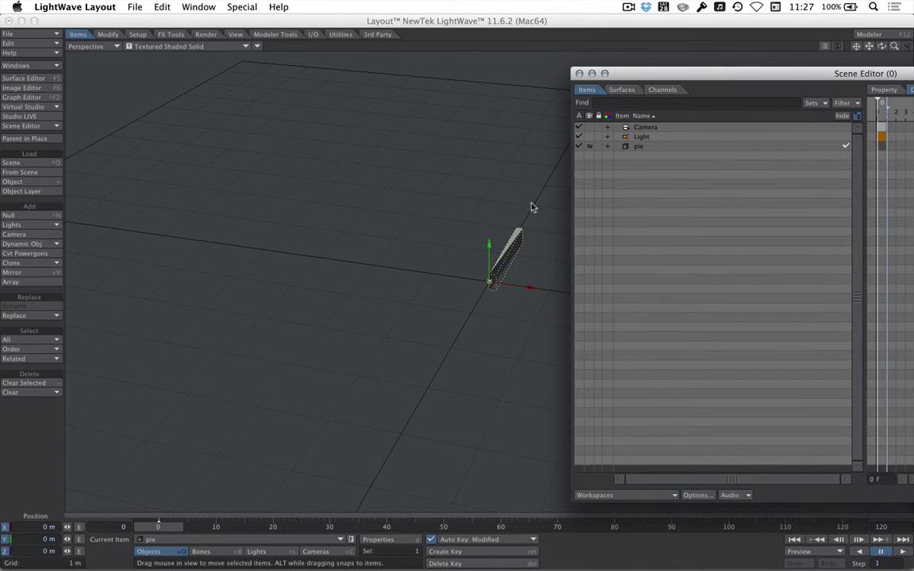
left_click_drag(870, 49, 821, 64)
left_click_drag(432, 337, 363, 276, "alt")
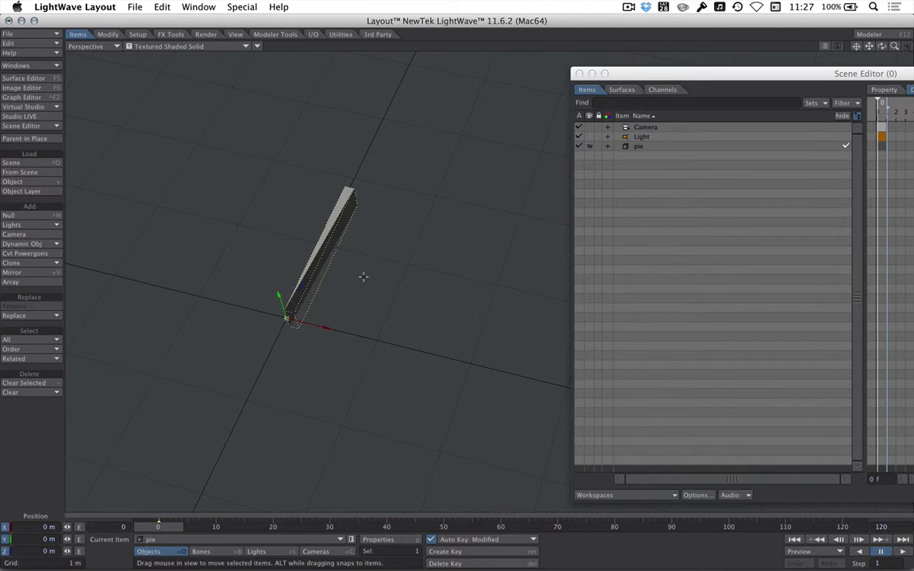
Select pie_inst and open its Instancer properties, with the window moved clear of the item list
left_click(638, 147)
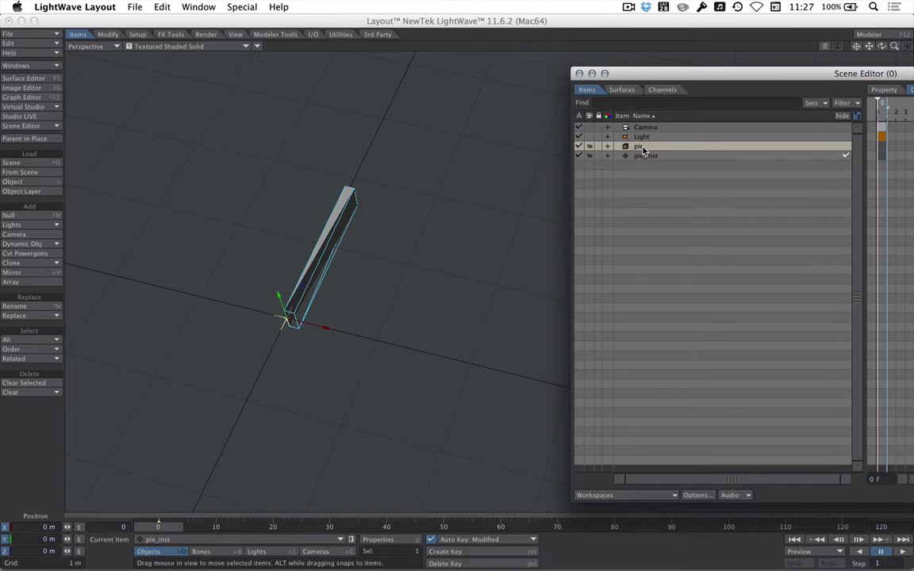
left_click(654, 157)
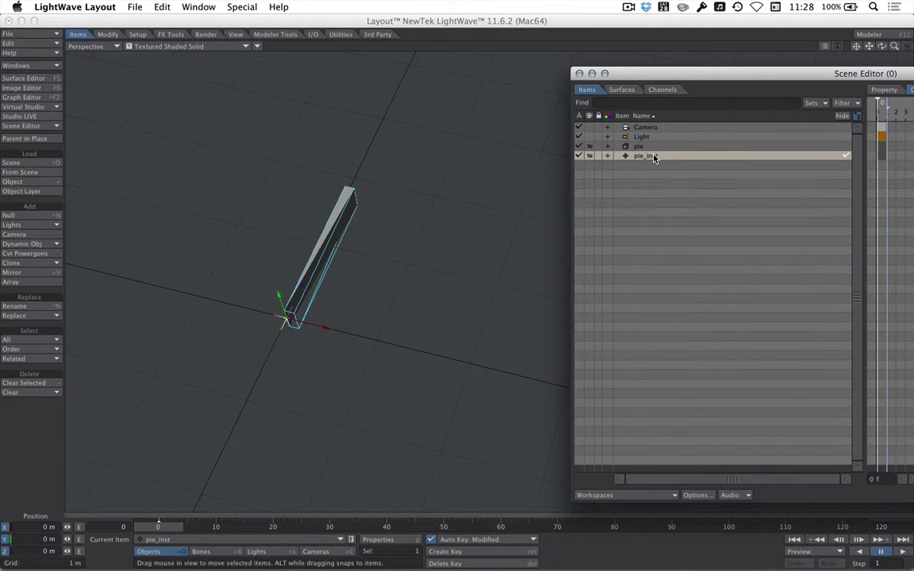
key("p")
left_click(886, 272)
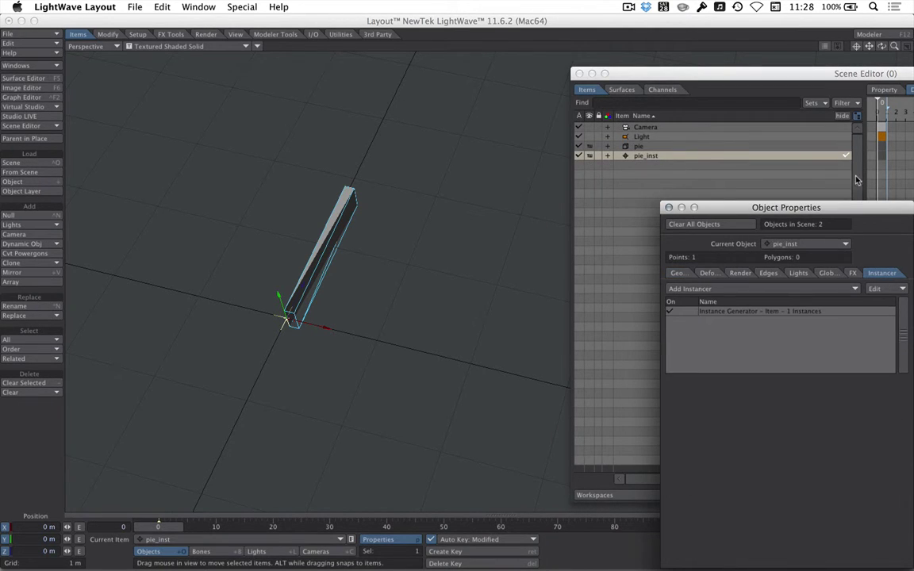
left_click_drag(849, 205, 603, 206)
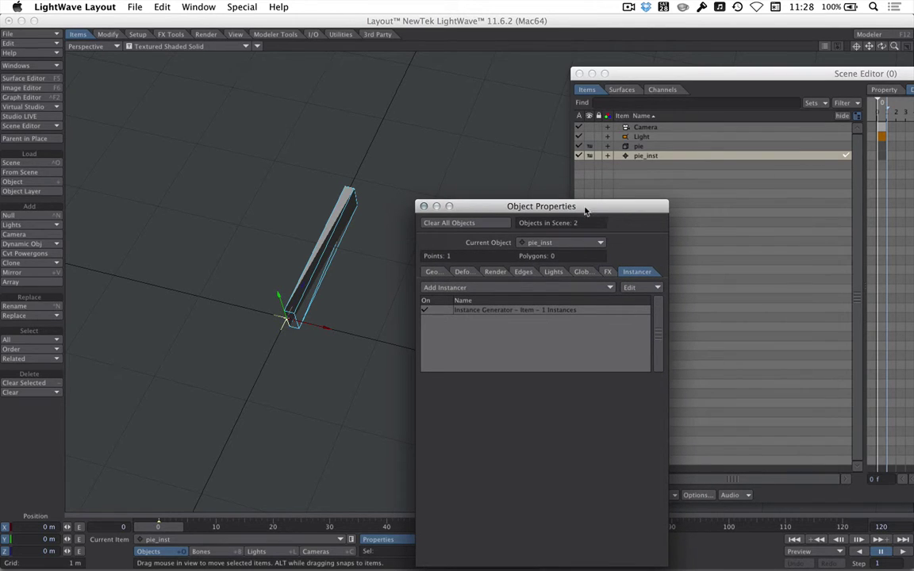
Hide and deactivate the original pie object in the Scene Editor
left_click(643, 148)
left_click(589, 148)
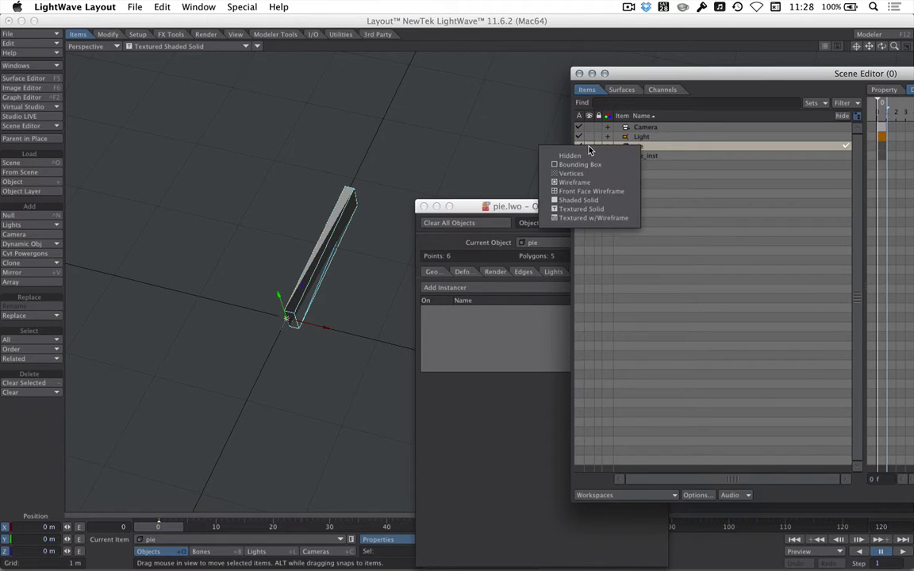
left_click(579, 164)
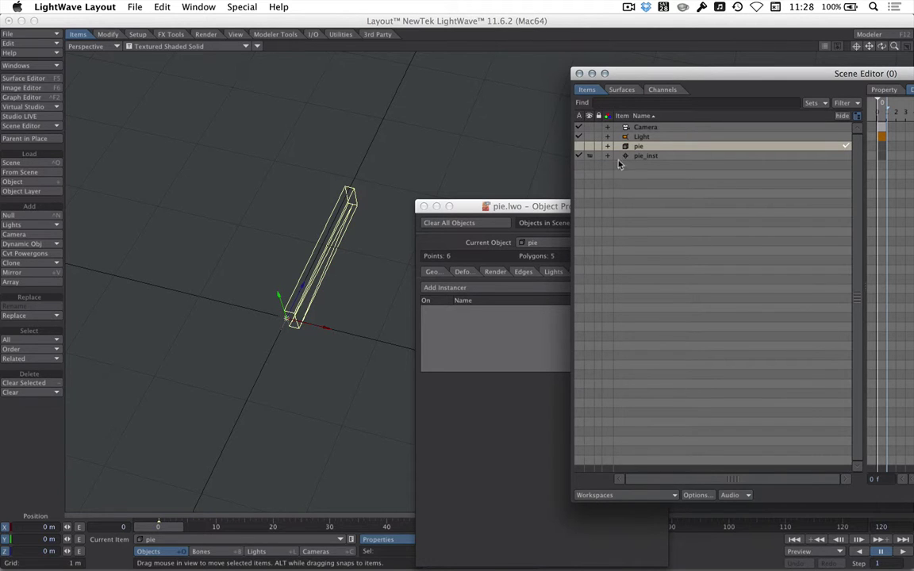
Open the Instance Generator settings of pie_inst and close the Object Properties and Scene Editor windows
left_click(645, 155)
left_click(484, 347)
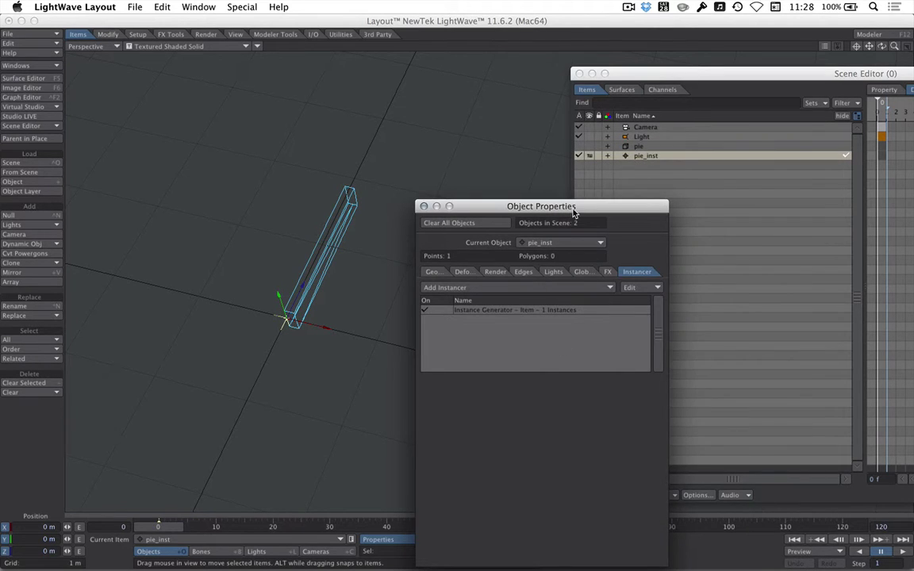
left_click_drag(548, 206, 732, 88)
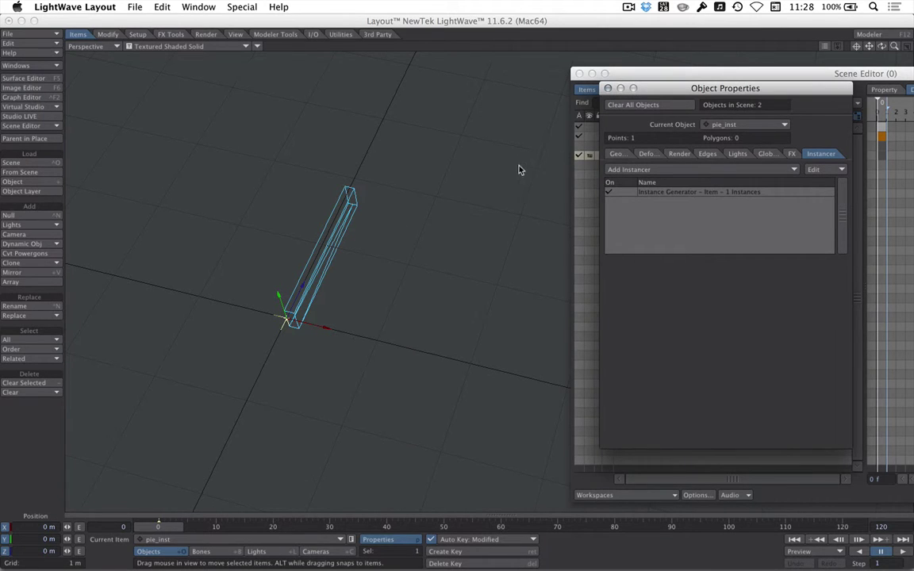
double_click(707, 196)
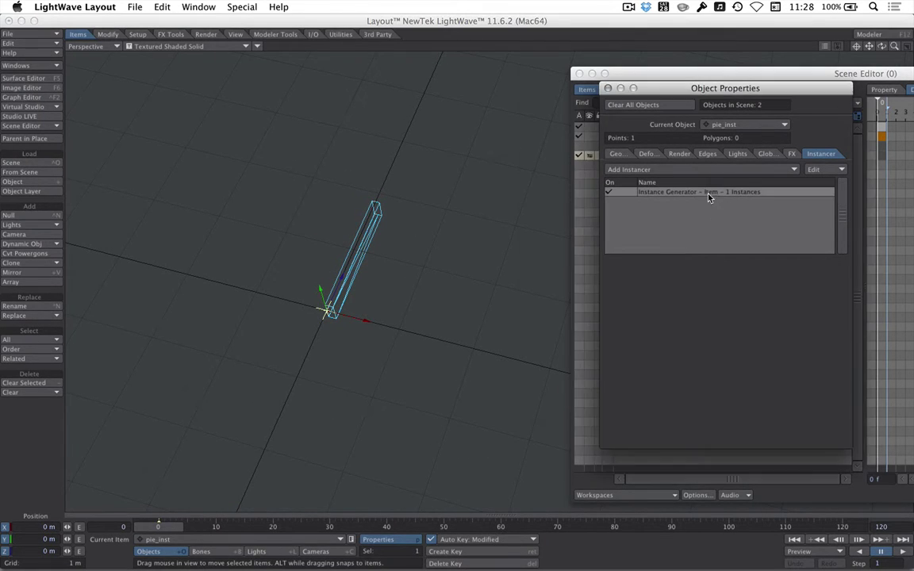
left_click_drag(646, 20, 654, 91)
left_click(607, 88)
left_click(579, 73)
left_click(611, 150)
left_click(362, 229)
scroll(362, 228, "down", 3)
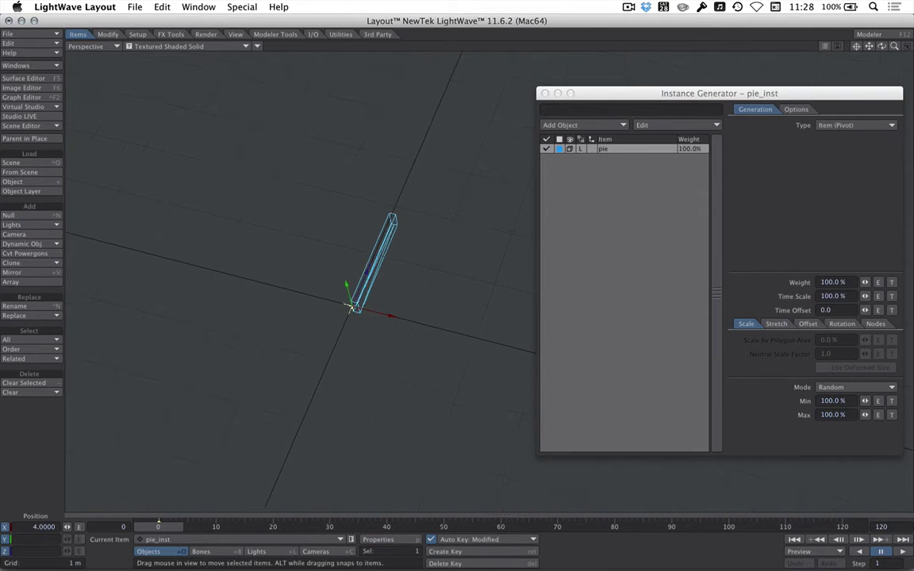
Display the pie instance as a textured solid in the viewport instead of a wireframe
left_click(569, 149)
left_click(580, 185)
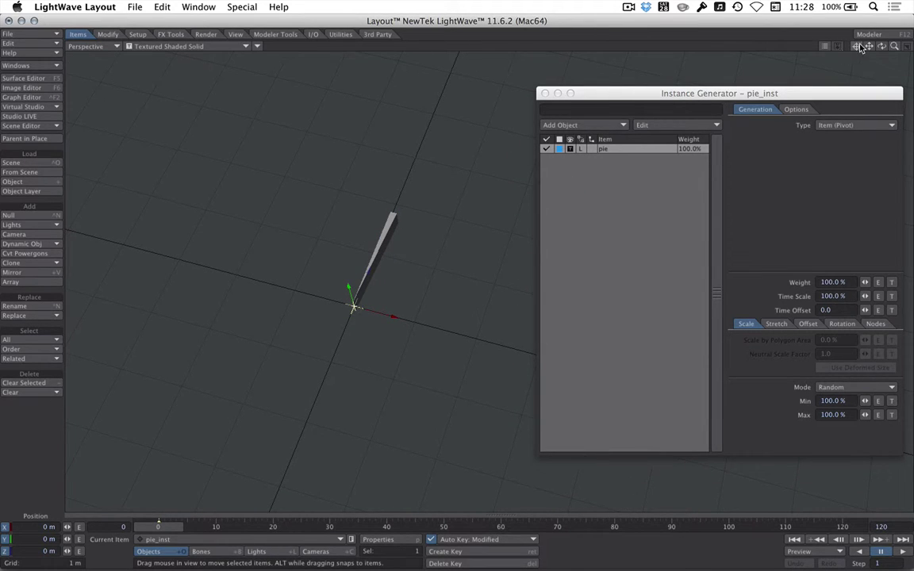
left_click_drag(868, 46, 862, 11)
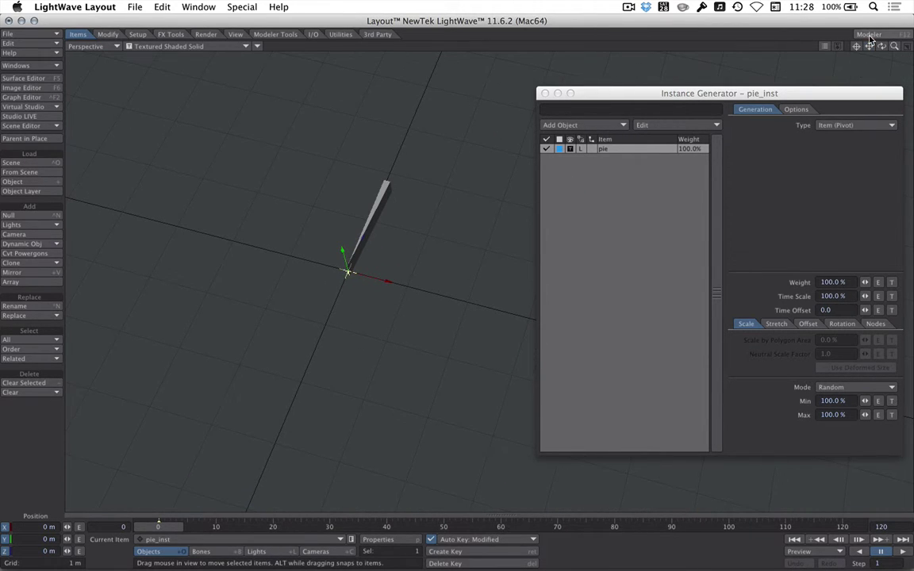
left_click(605, 155)
Change the generation type to Radial Array and set it to 100 instances
left_click(861, 125)
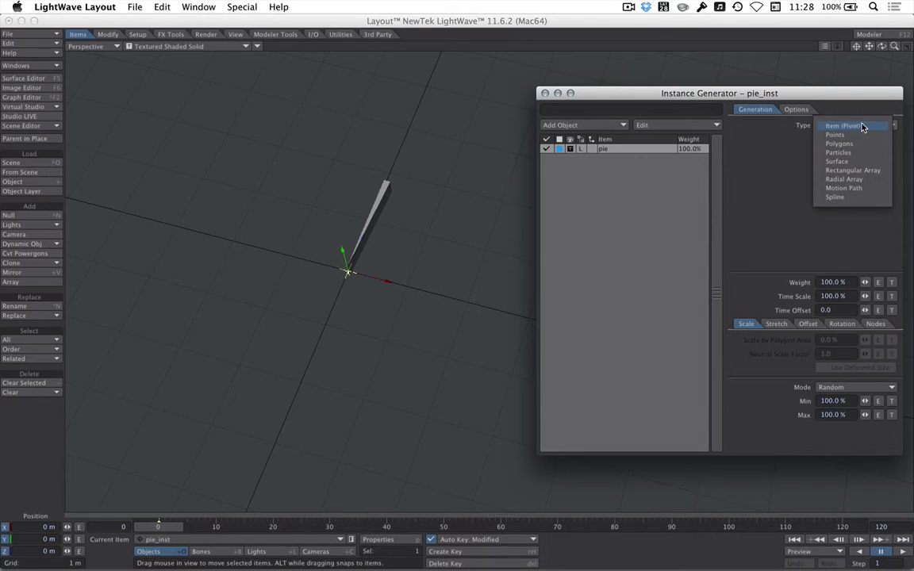
left_click(844, 180)
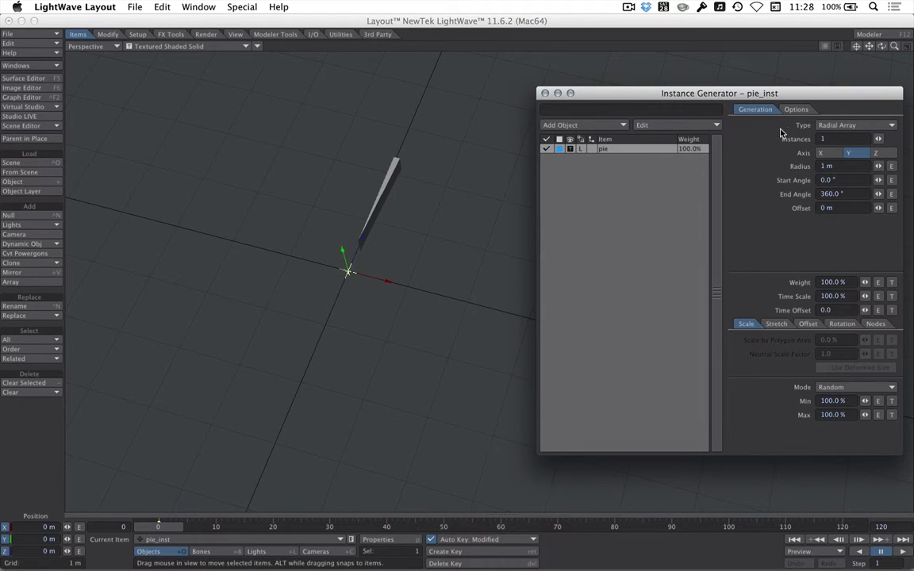
left_click_drag(718, 95, 678, 45)
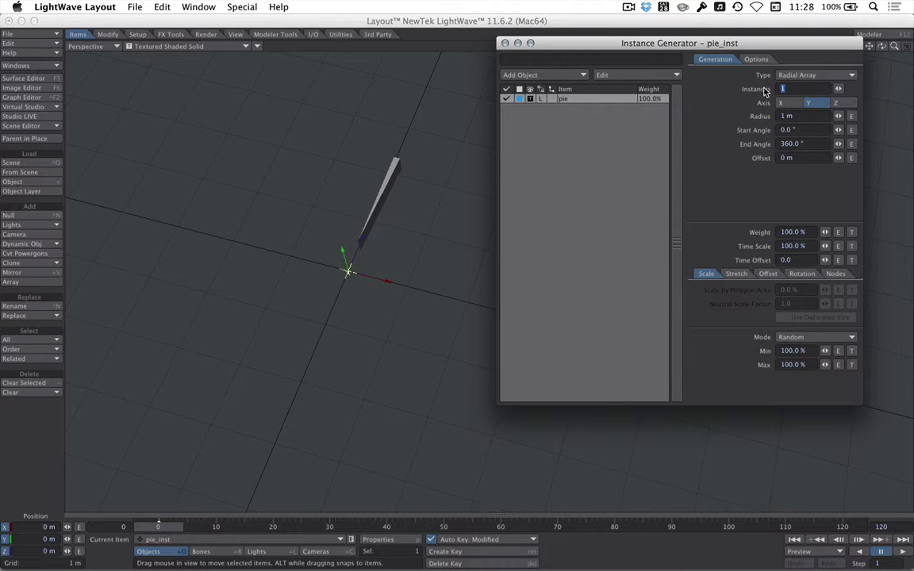
type("100")
key("Tab")
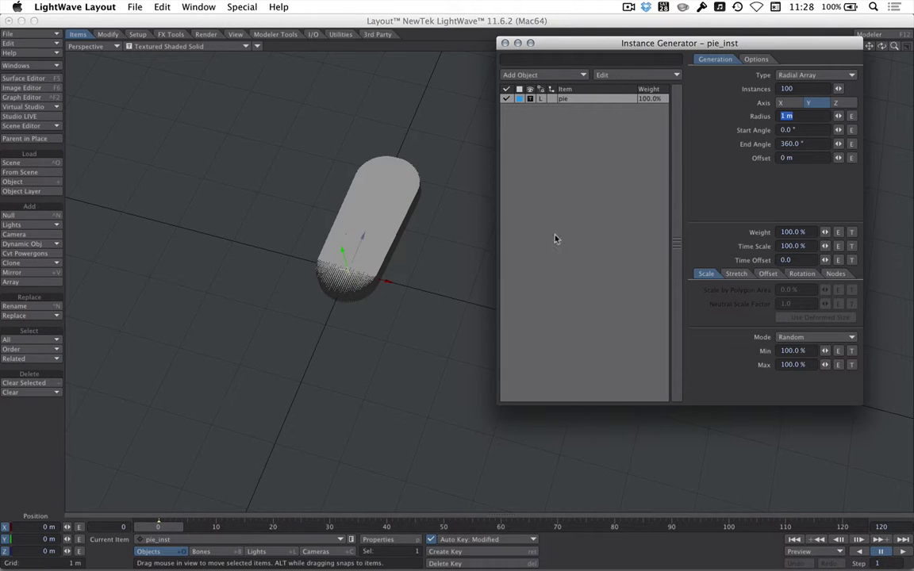
key("Return")
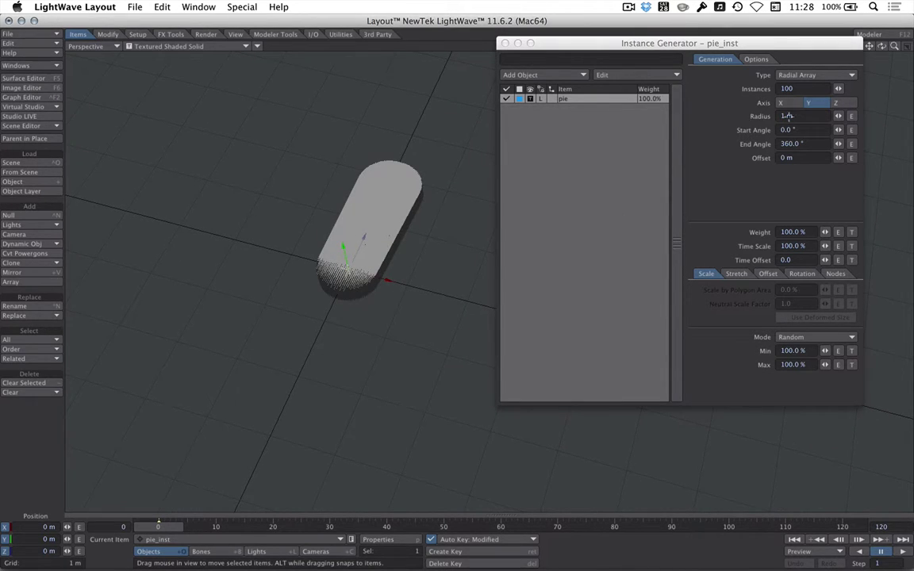
Set the array's radius to 0 m and its rotation alignment to Rim so the slices fan into a disc
left_click(787, 116)
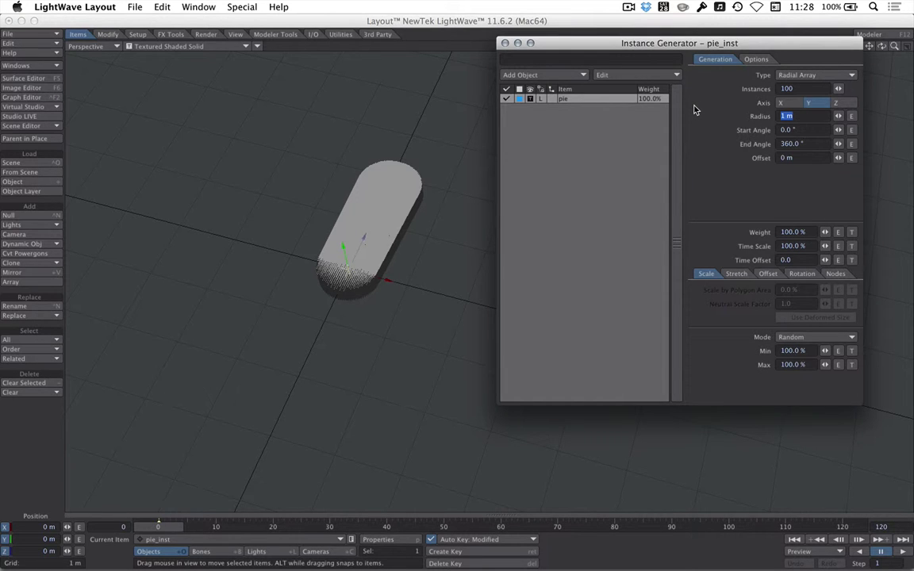
type("0")
key("Tab")
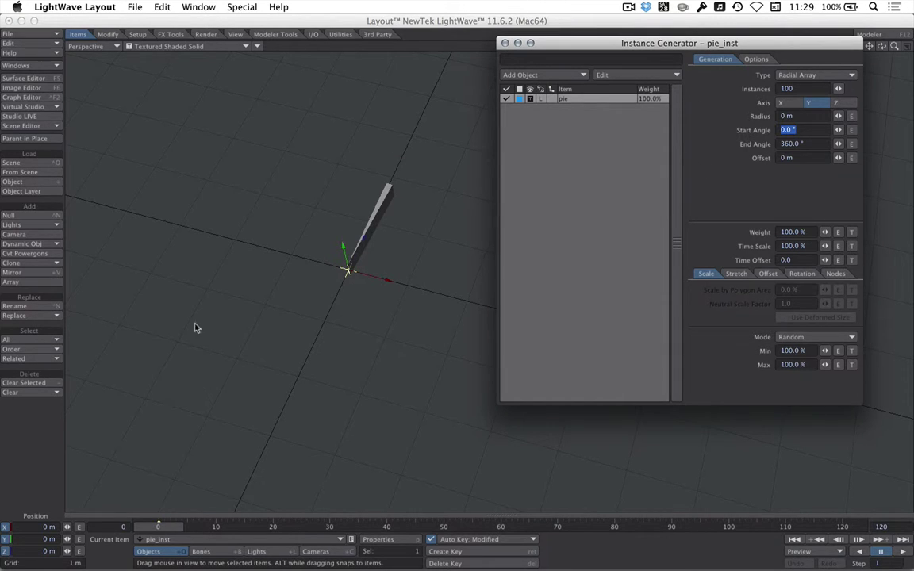
left_click(802, 273)
left_click(786, 308)
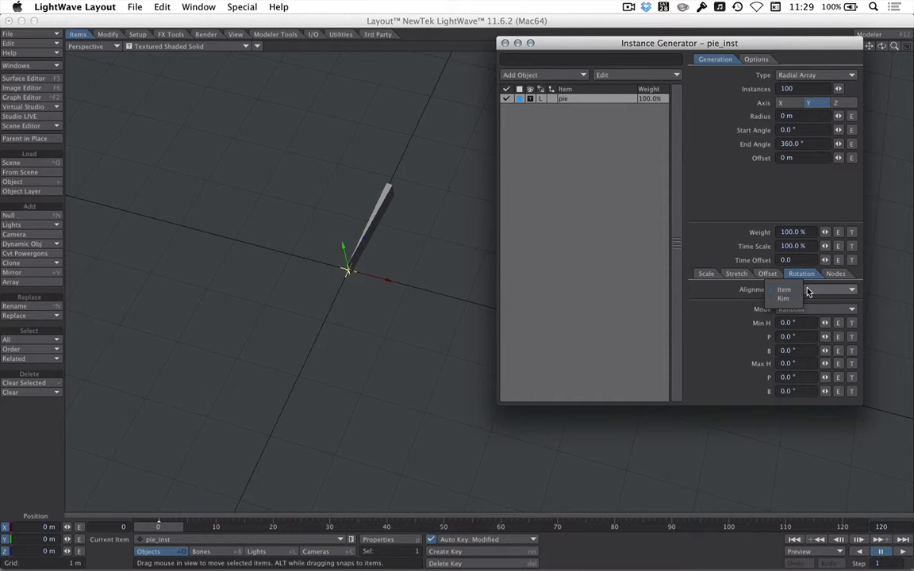
left_click(784, 299)
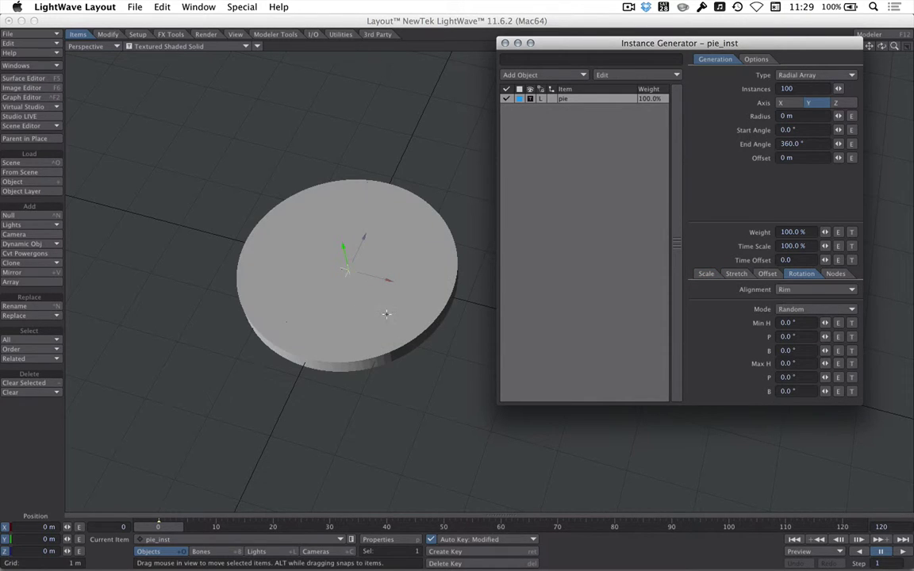
left_click_drag(388, 316, 337, 323, "alt")
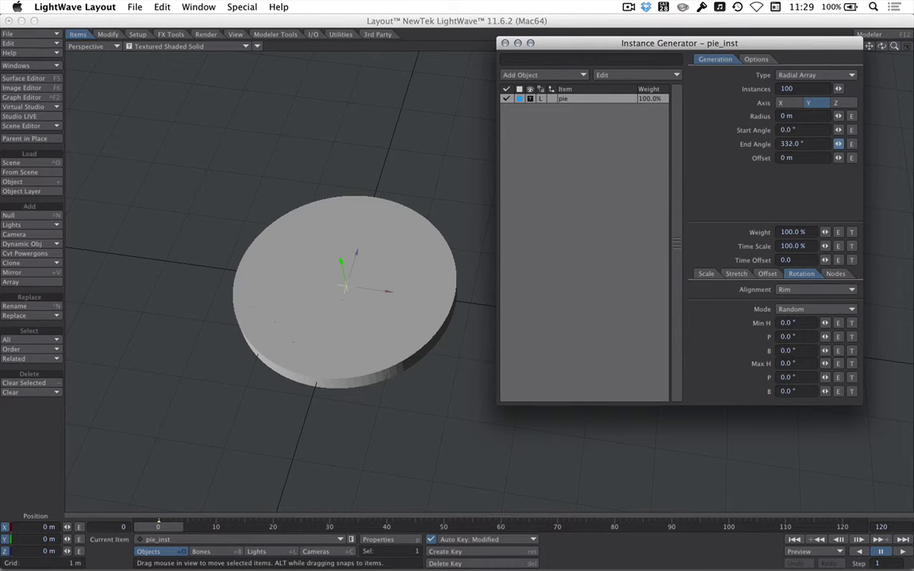
Try out smaller end angles on the radial array and set the End Angle to 0°
left_click_drag(839, 143, 838, 144)
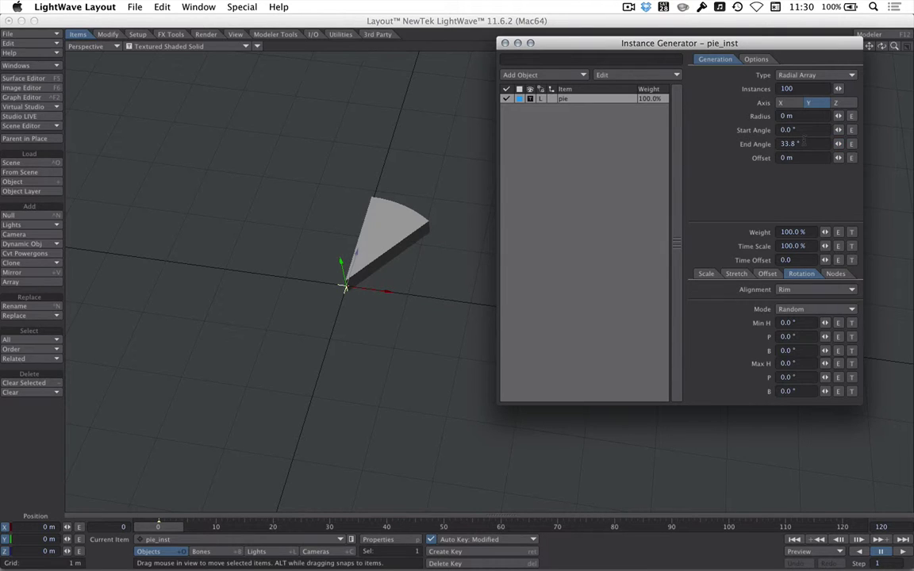
type("0")
key("Tab")
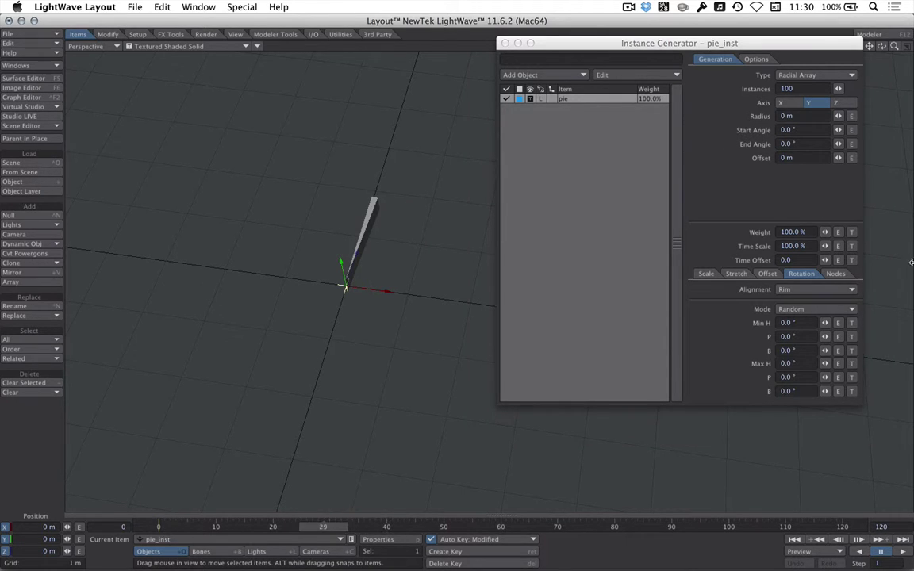
Create an envelope for the End Angle with a key of 360° at frame 29, and fit the curve in the graph
left_click(851, 144)
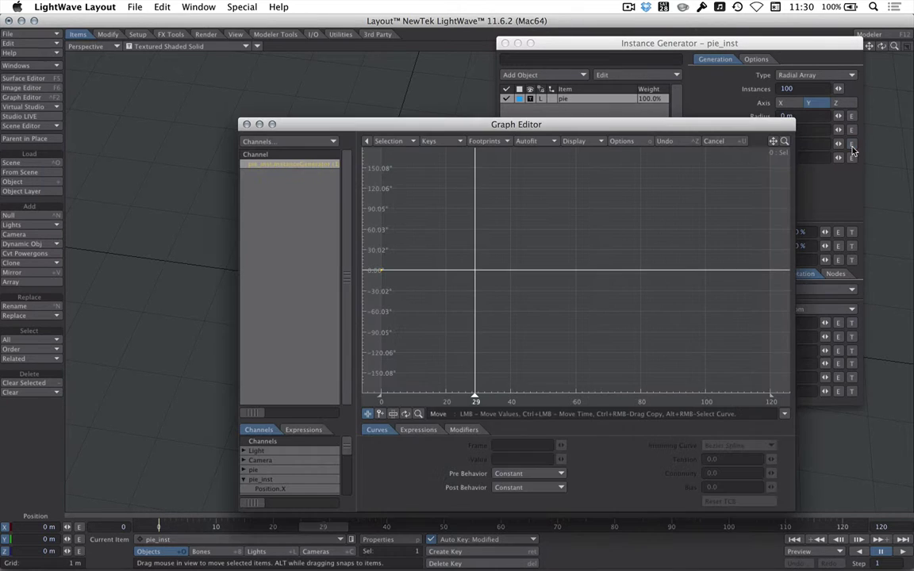
left_click(381, 414)
left_click(477, 270)
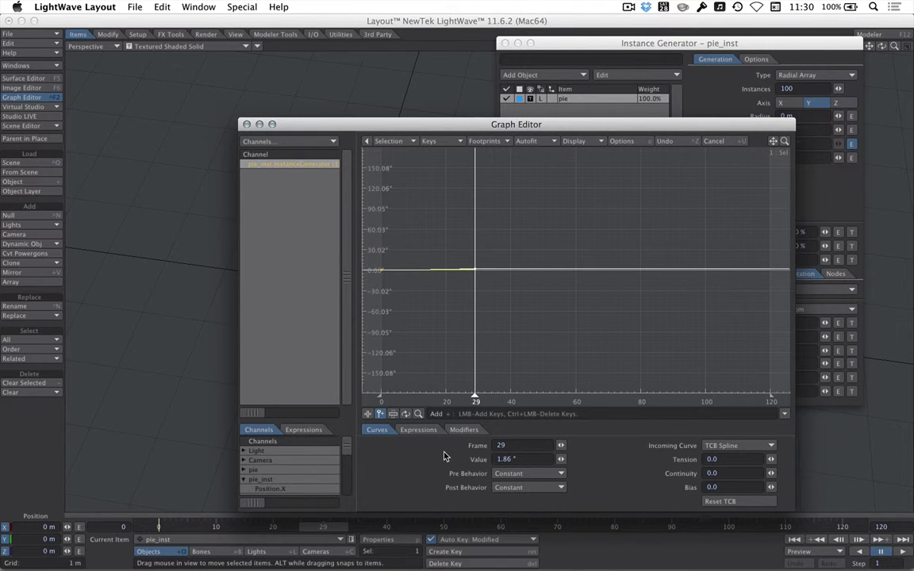
left_click(514, 459)
type("360")
key("Return")
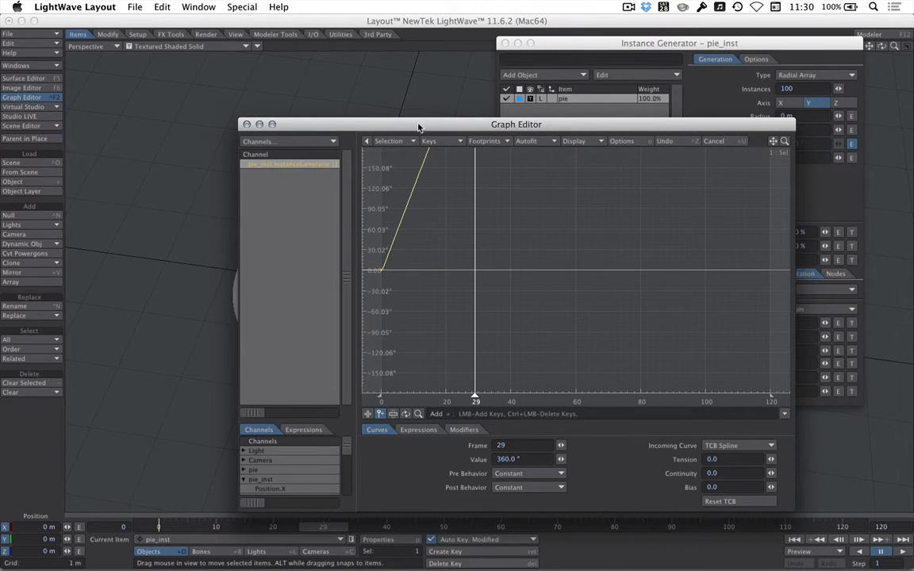
key("a")
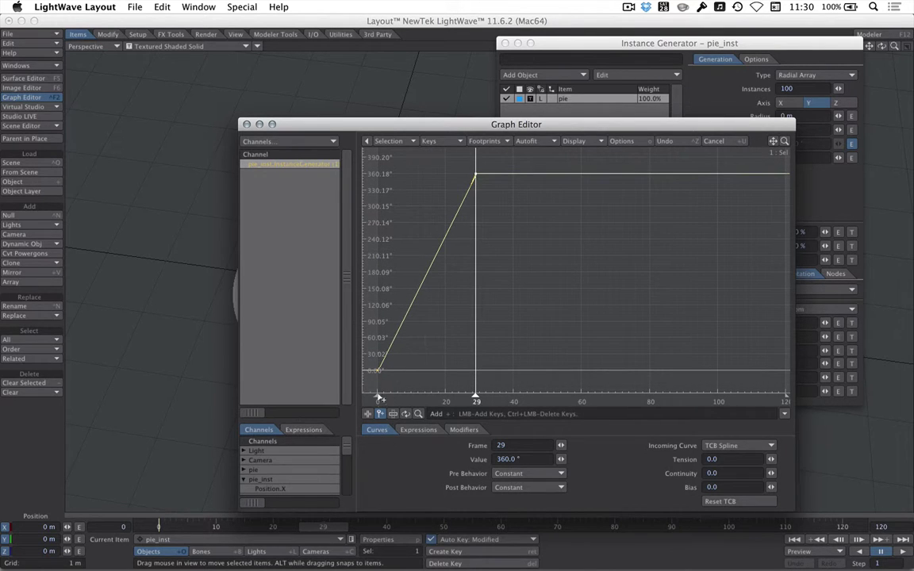
Set the tension of both End Angle keys to 1.0 and close the Graph Editor
left_click(367, 413)
right_click_drag(518, 156, 370, 381)
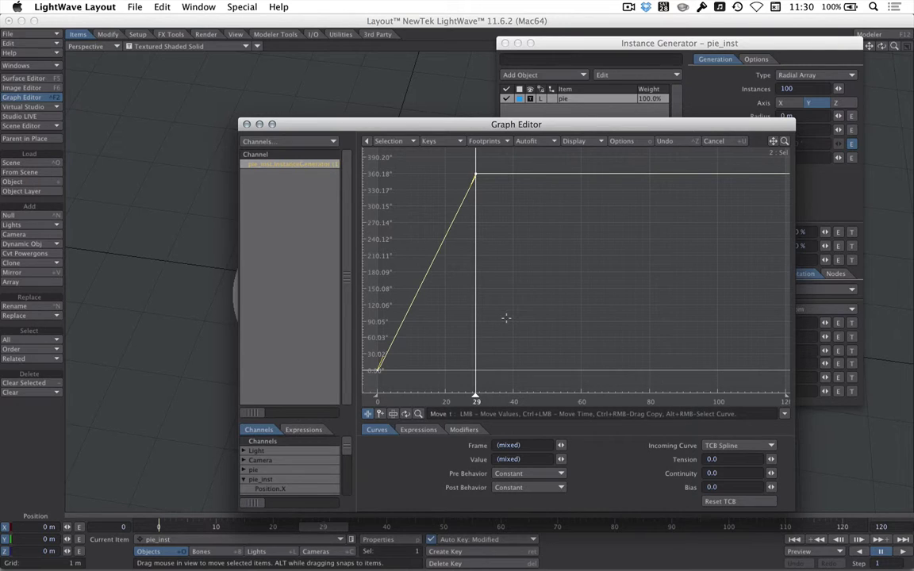
key("shift+t")
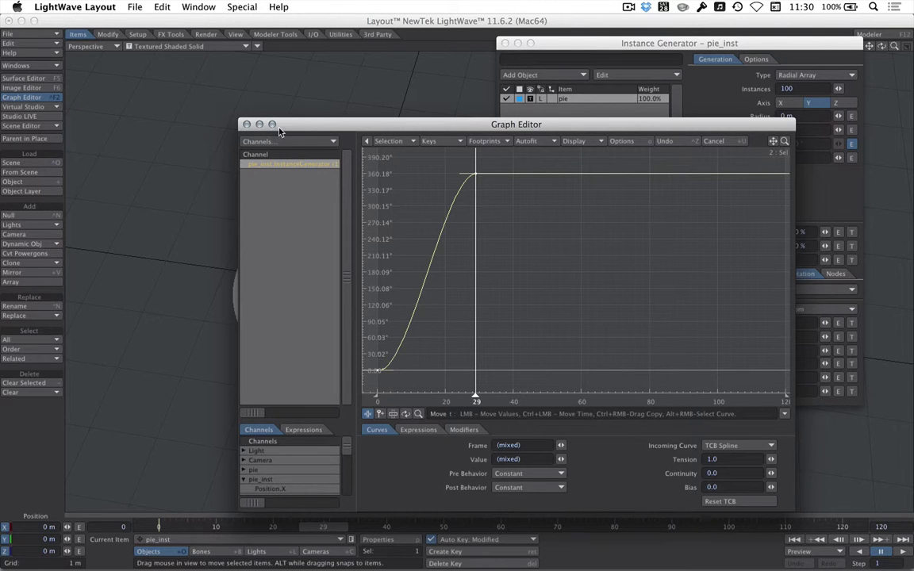
left_click(247, 125)
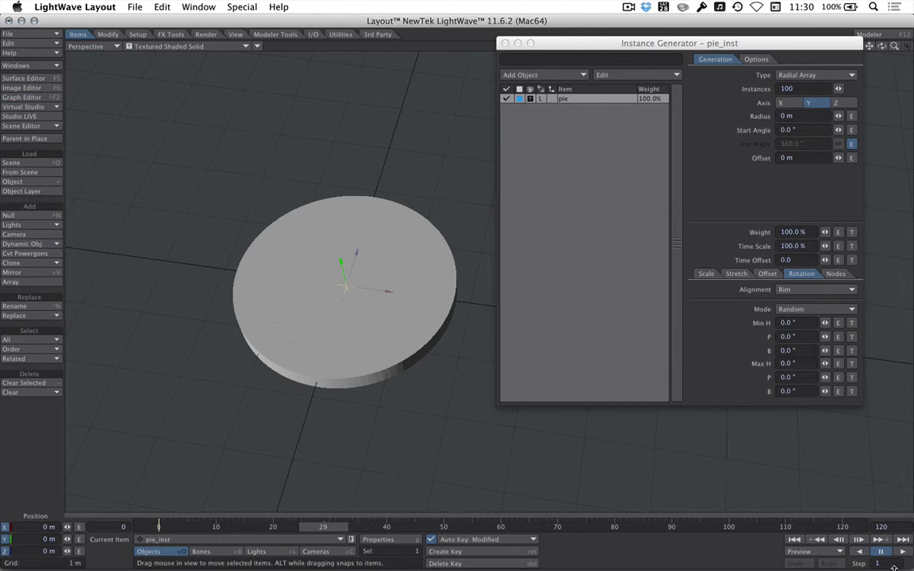
Set the timeline's last frame to 40
left_click(883, 527)
type("40")
key("Return")
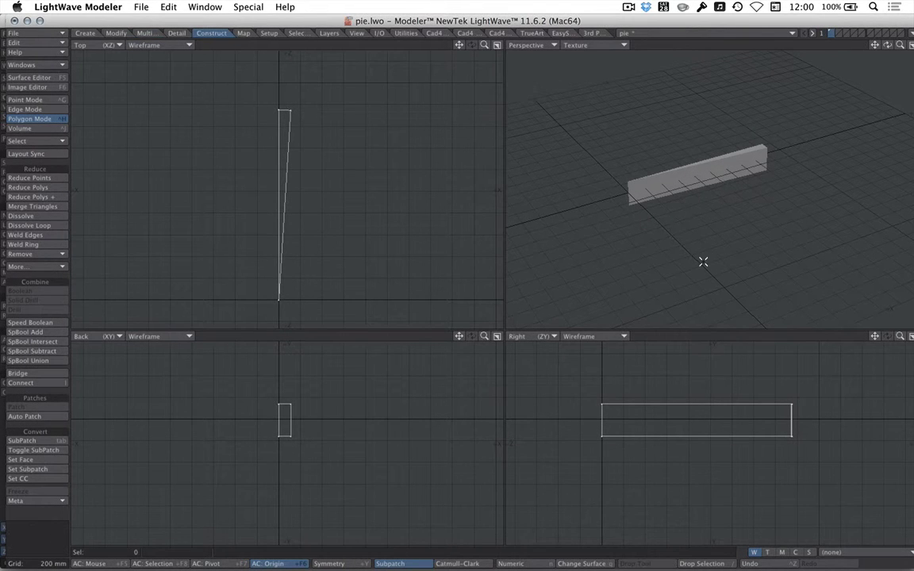
In Modeler, move the slice's underside polygon up about 280 mm to thin the slice, and deselect it
mouse_move(638, 416)
right_mouse_down()
mouse_move(559, 465)
mouse_move(837, 433)
mouse_move(727, 445)
right_mouse_up()
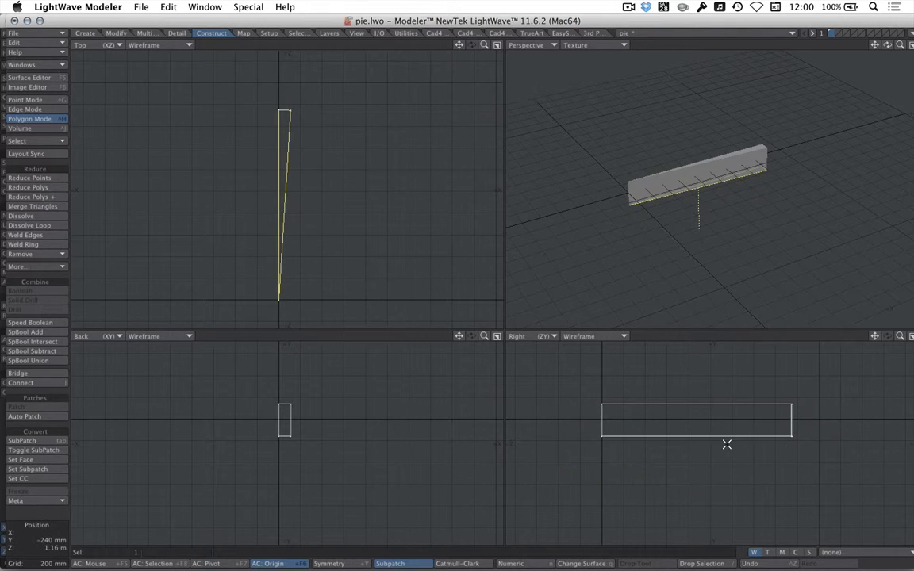
key("t")
left_click_drag(735, 440, 735, 407)
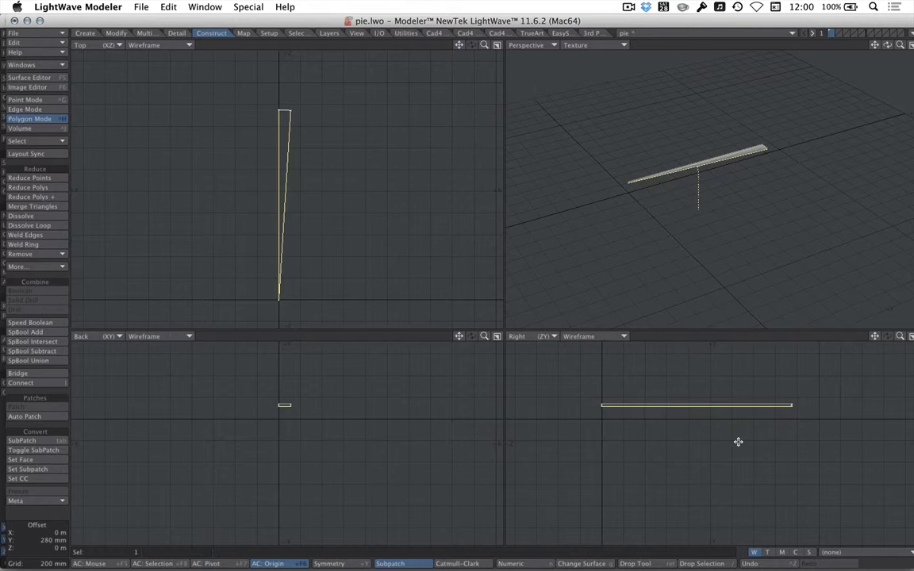
key("space")
key("/")
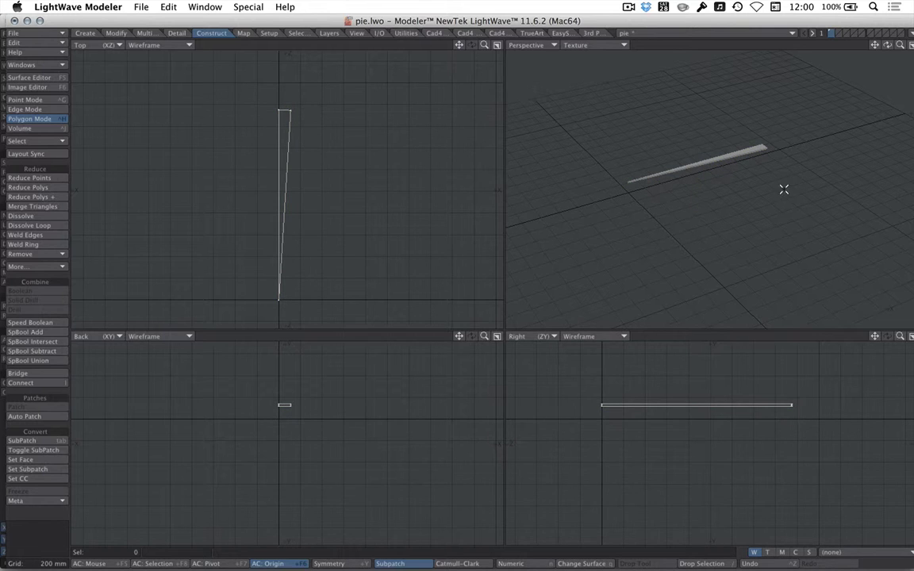
In the second layer, with the slice in the background, create a cylinder around the vertical axis with 520 mm radius and about 682 mm height
left_click(835, 33)
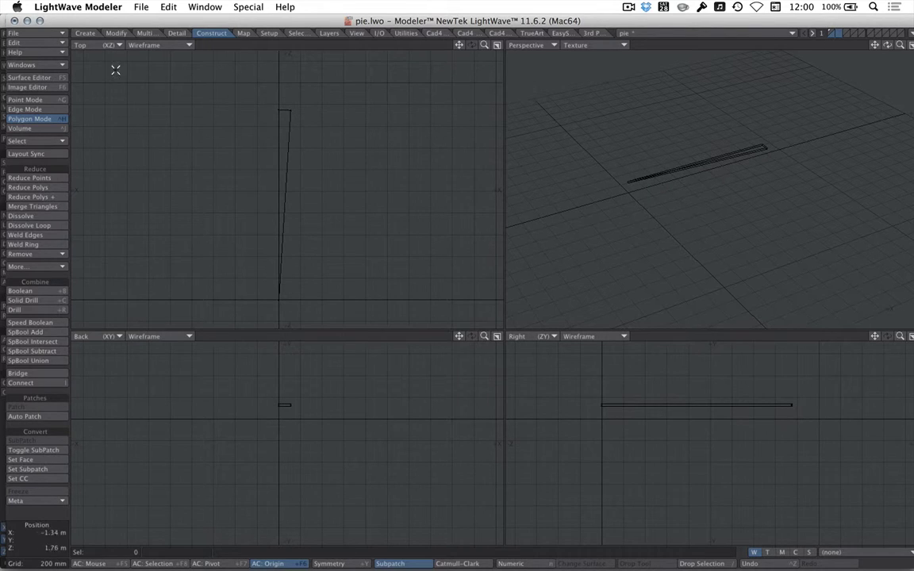
left_click(85, 32)
left_click(24, 196)
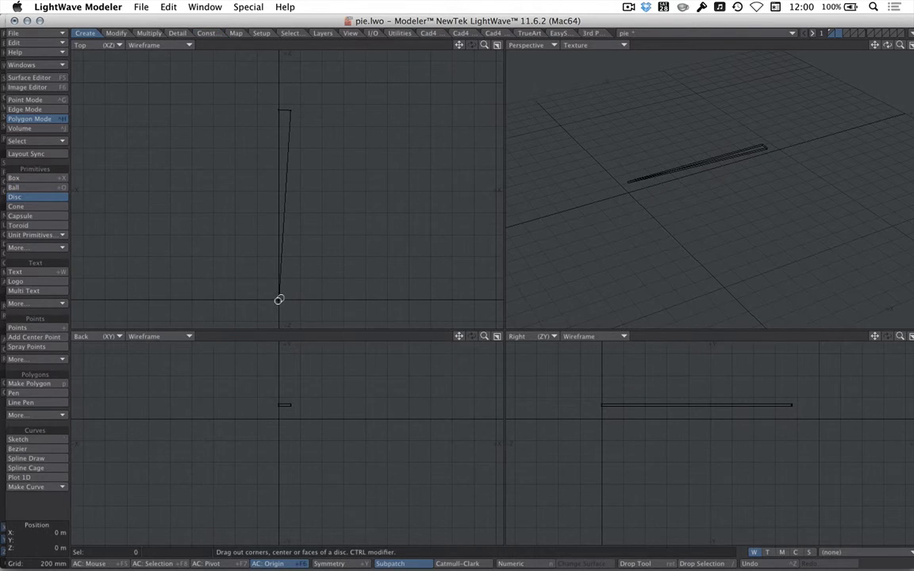
left_click_drag(278, 300, 333, 361)
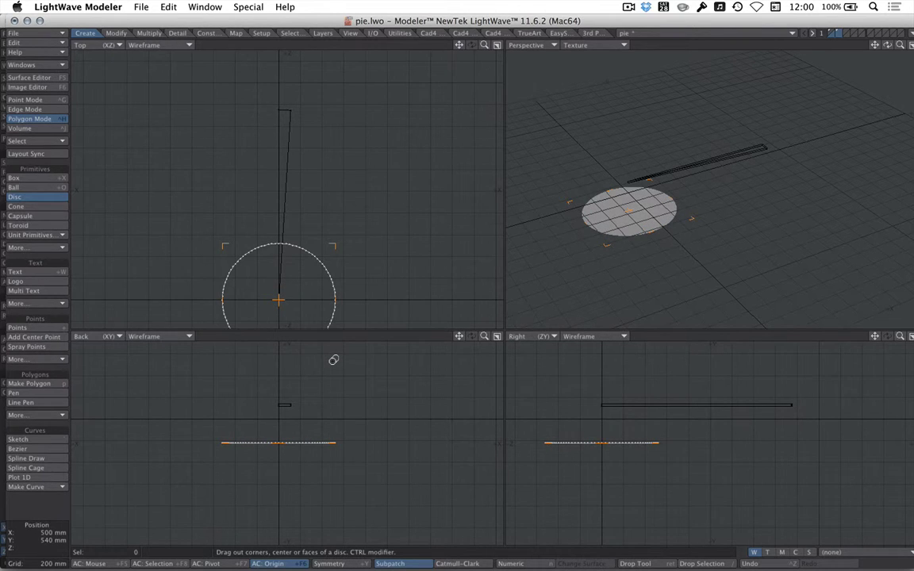
key("n")
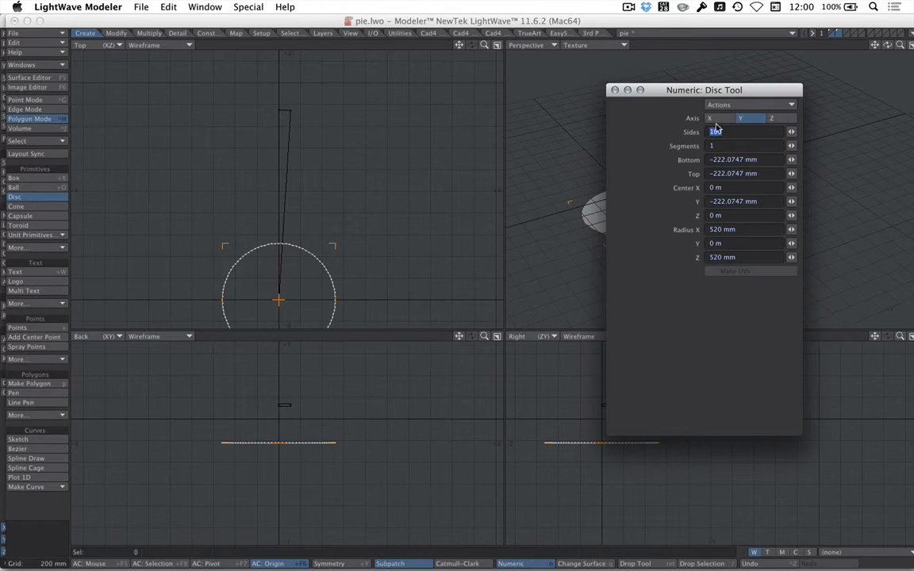
left_click(614, 91)
left_click_drag(297, 440, 299, 368)
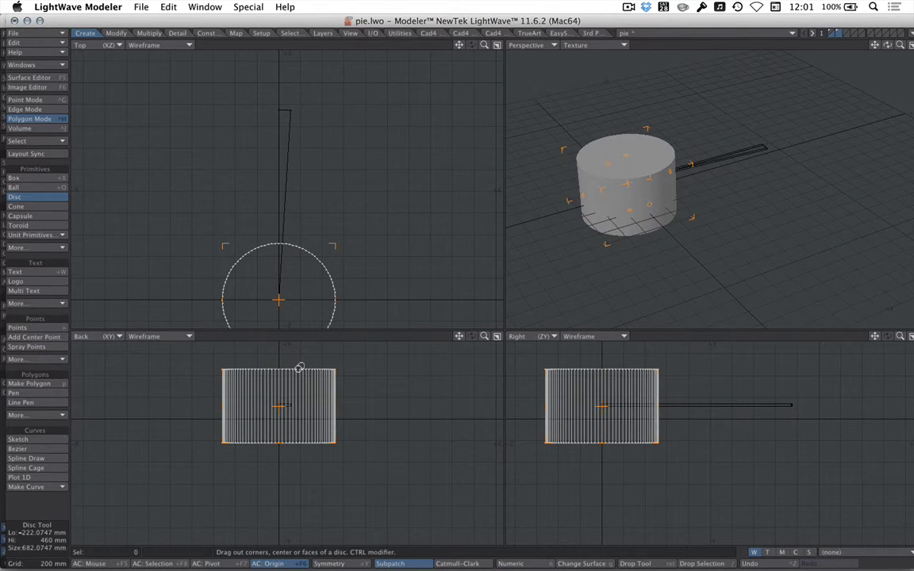
key("space")
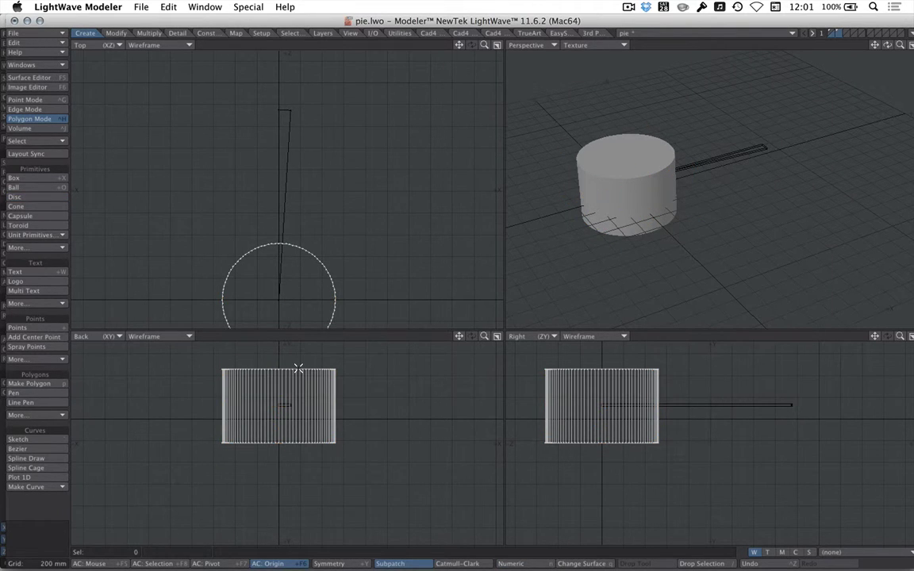
Bring the slice layer to the foreground with the cylinder as background, and subtract the cylinder from the slice with Boolean
key("apostrophe")
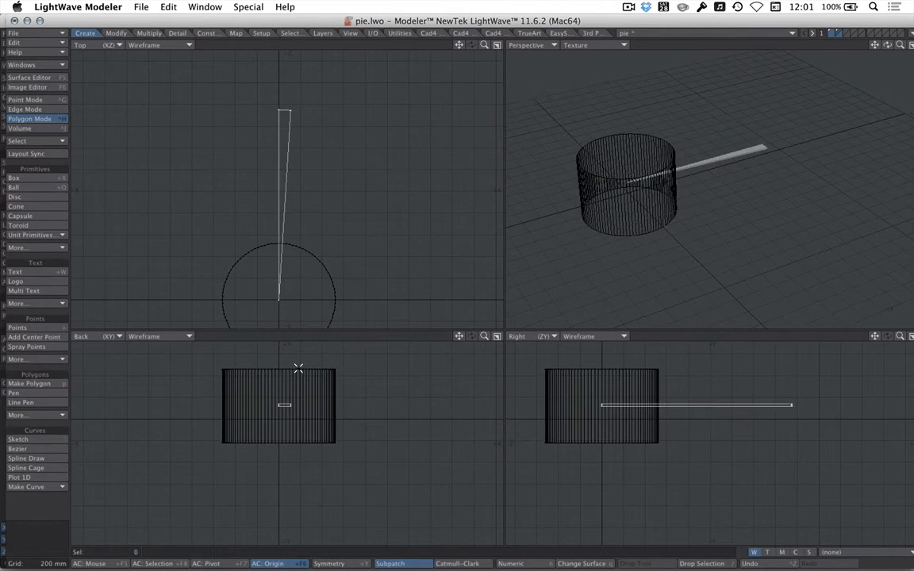
left_click(205, 34)
left_click(26, 290)
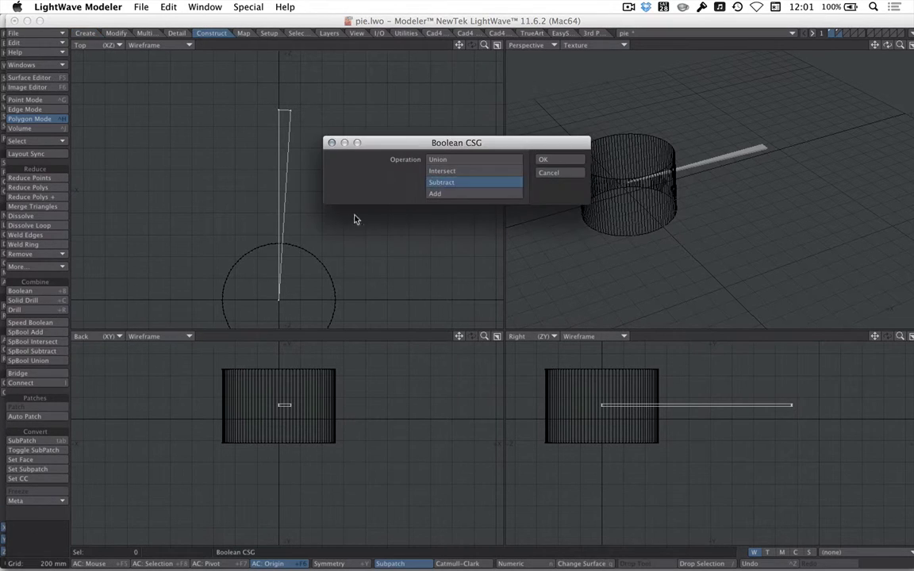
left_click(547, 157)
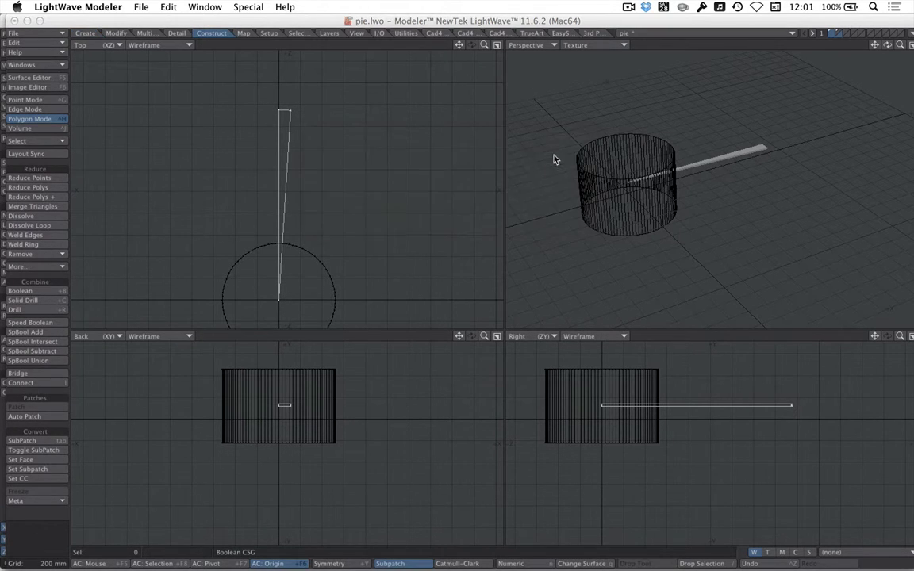
Show only the slice's layer and merge its duplicate points with the Automatic range, keeping 1-point polygons
left_click(839, 33)
left_click(846, 33)
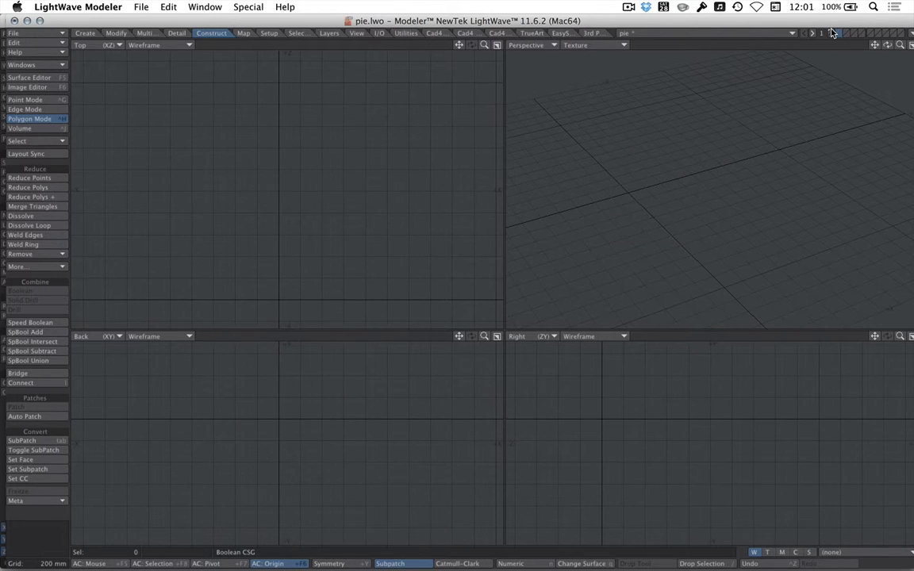
left_click(830, 33)
key("m")
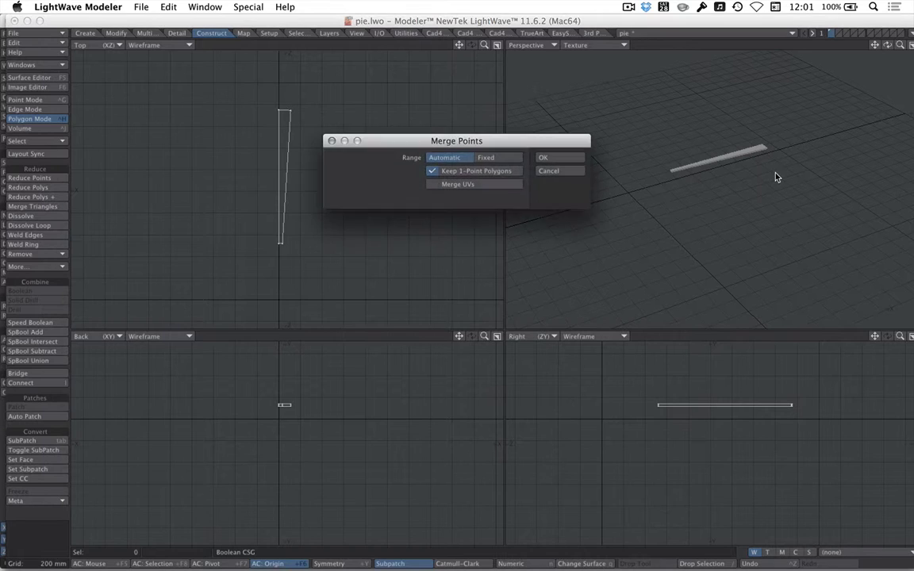
key("Return")
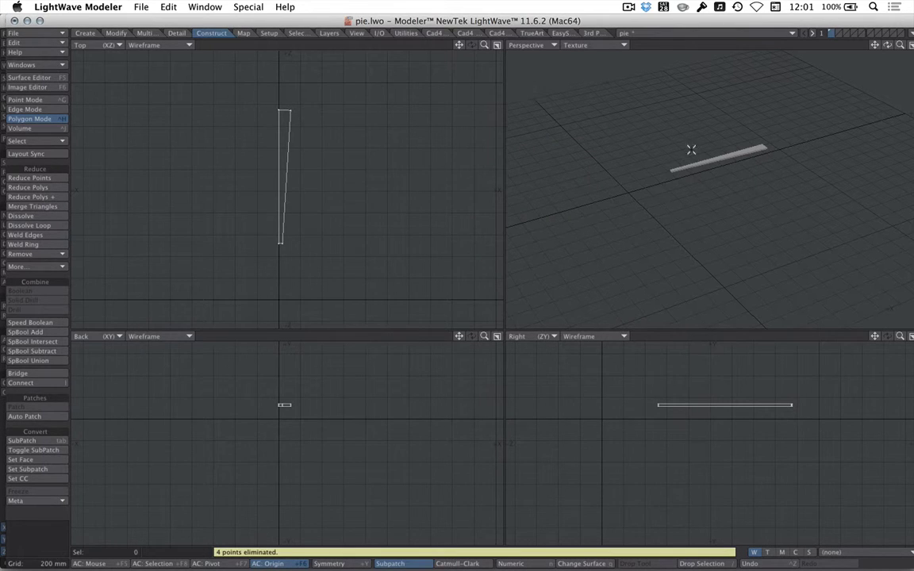
Synchronize the cut slice with Layout, uncovering the instanced disc to check it, and move the Modeler window back
left_click_drag(691, 149, 736, 167, "alt")
key("period")
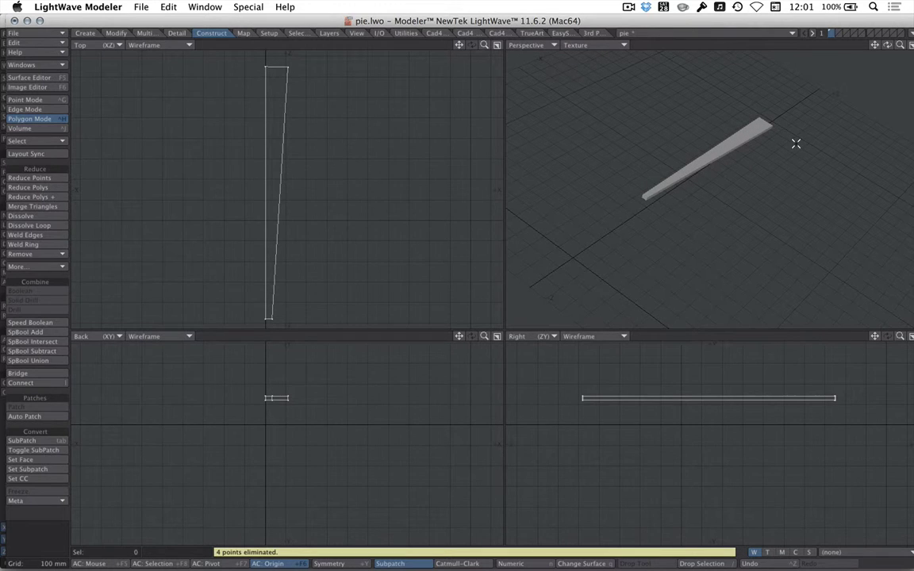
left_click(39, 154)
left_click_drag(111, 20, 527, 8)
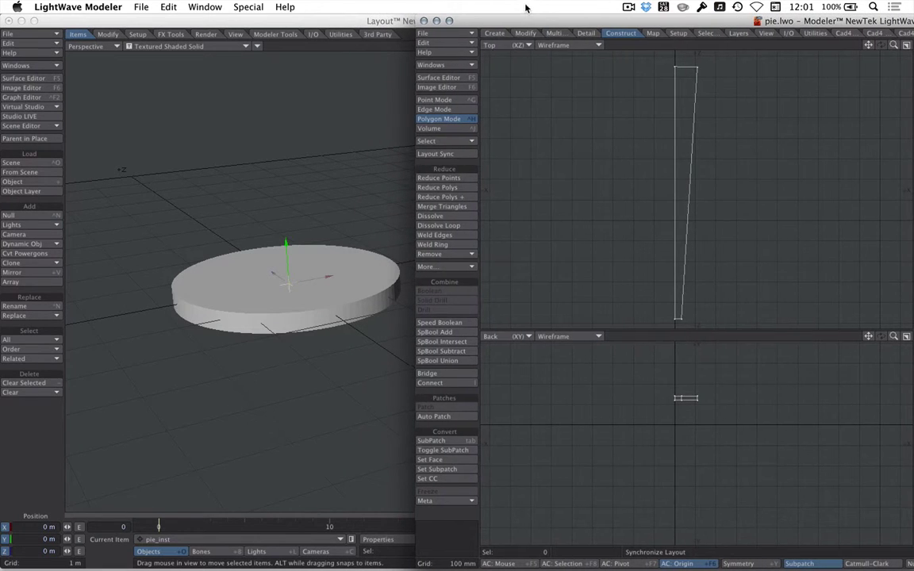
left_click(461, 155)
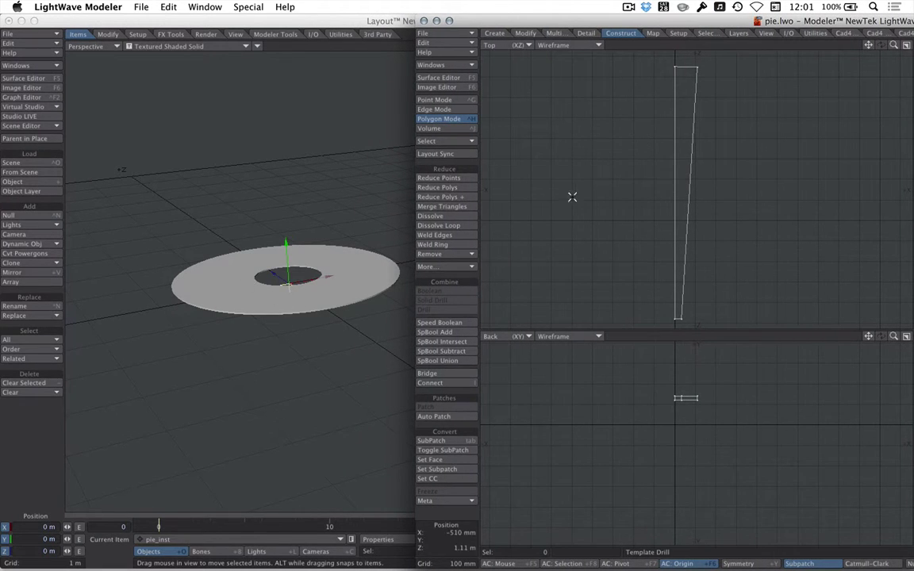
left_click_drag(663, 24, 250, 6)
Select the whole slice, duplicate it in place, and move the copy down about 90 mm
left_click_drag(713, 216, 696, 173, "alt")
left_click(698, 170)
key("bracketright")
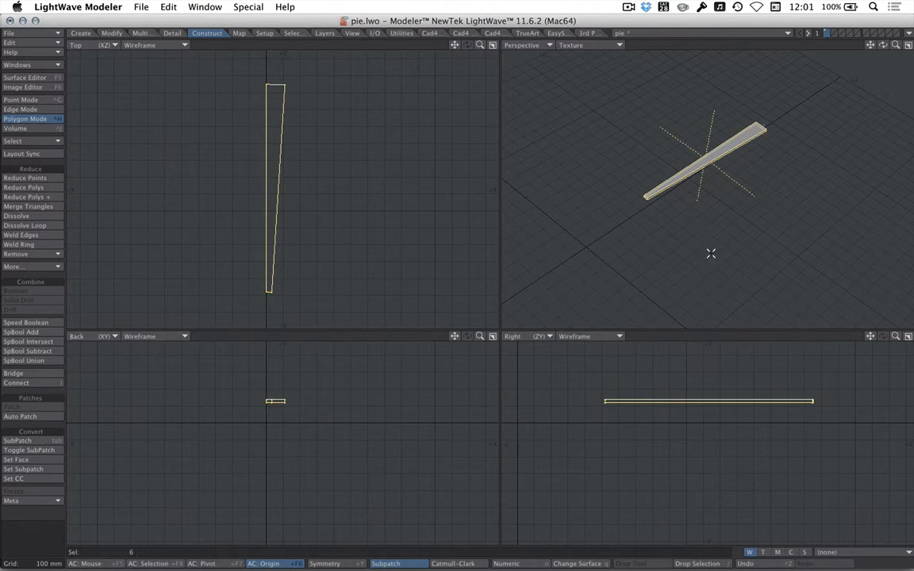
key("t")
mouse_move(681, 390)
left_mouse_down()
mouse_move(681, 418)
mouse_move(681, 406)
left_mouse_up()
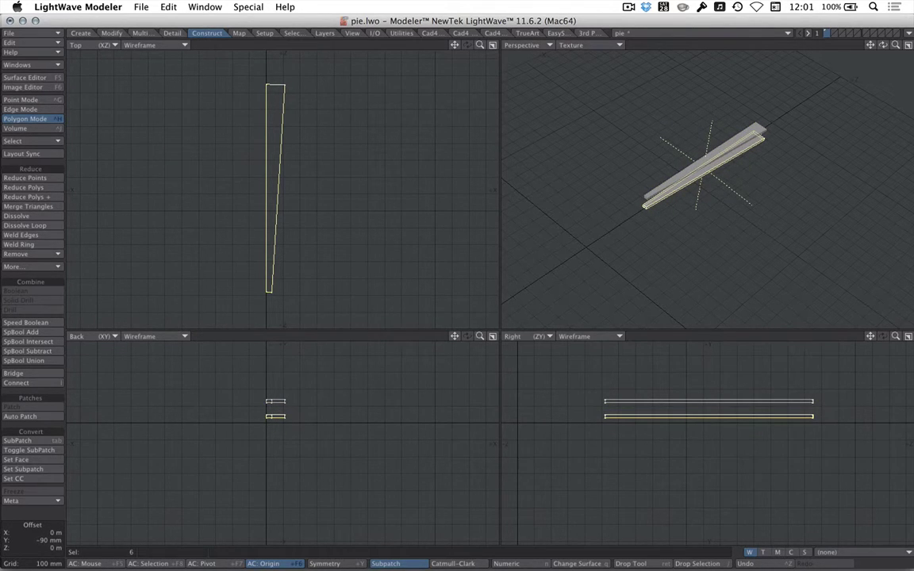
key("space")
Uncover Layout's viewport, synchronize the two-level slice with it, and return the Modeler window to full view
left_click_drag(157, 24, 547, 22)
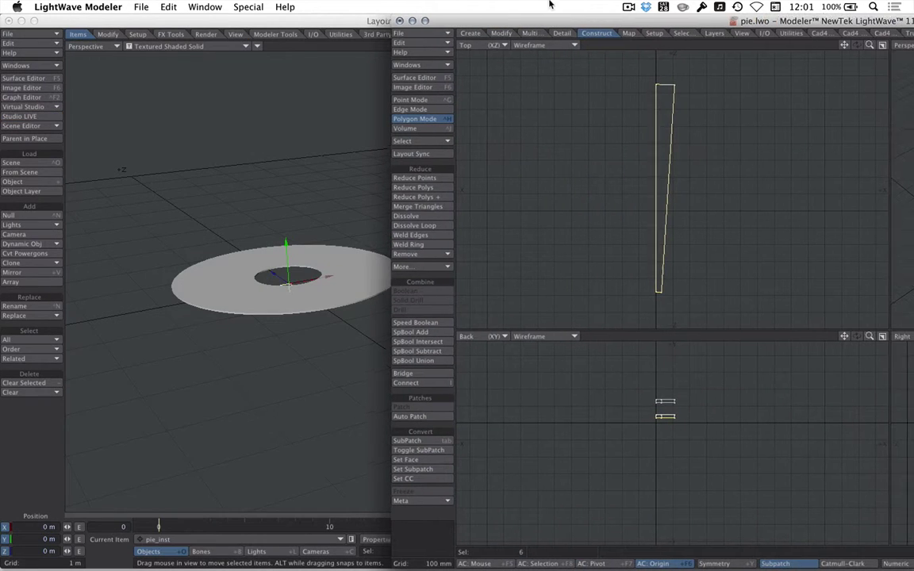
left_click(424, 155)
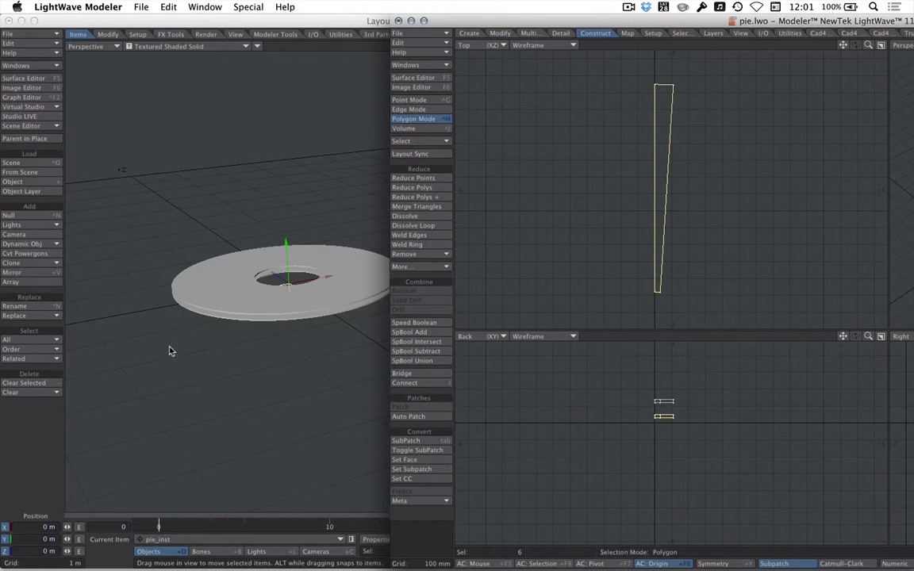
left_click_drag(610, 17, 220, 17)
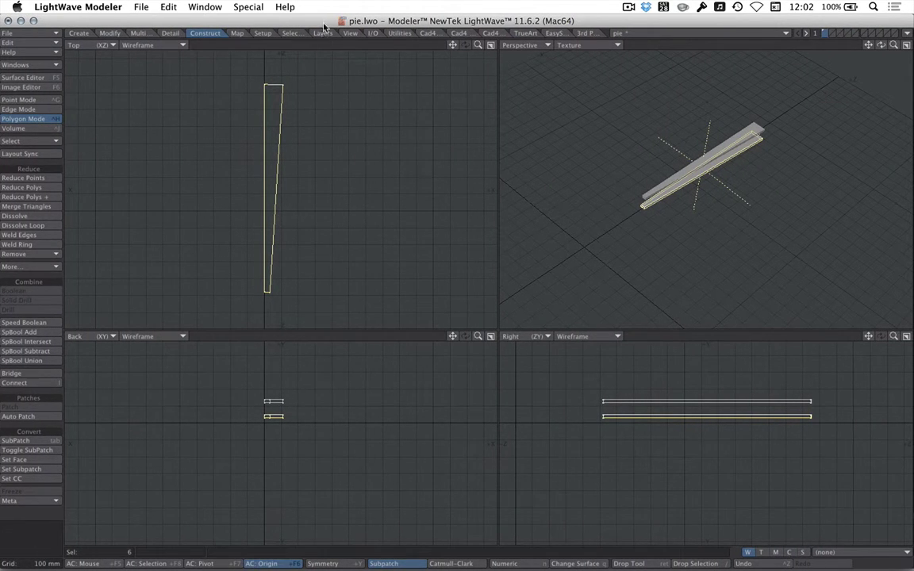
Scale the lower slice copy to about 47% around the origin and move it up to just below the original slice
key("shift+h")
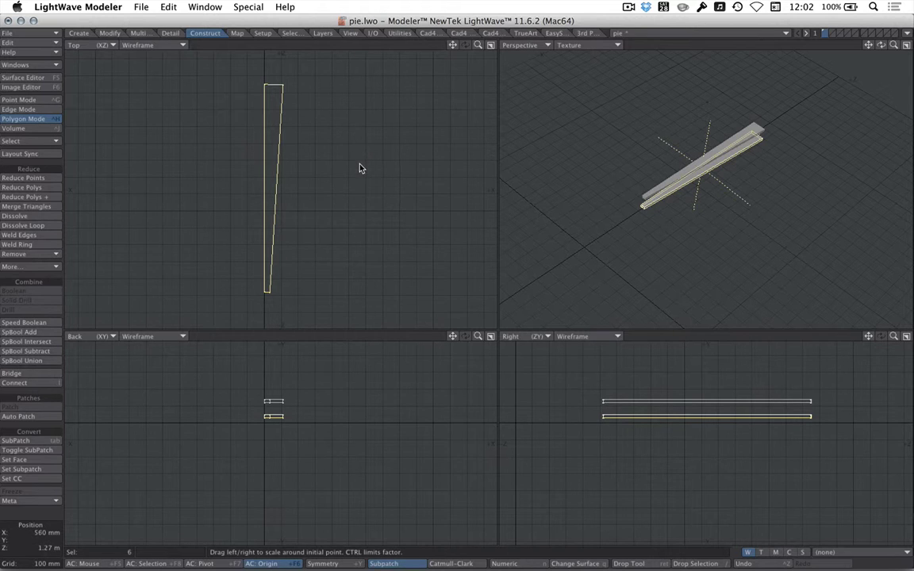
left_click_drag(396, 104, 311, 103)
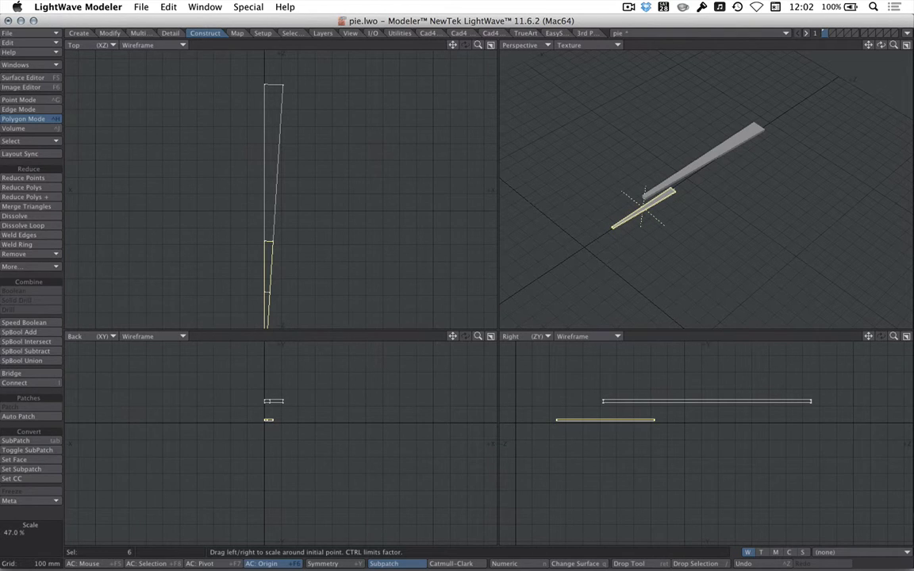
left_click_drag(302, 197, 312, 131, "alt")
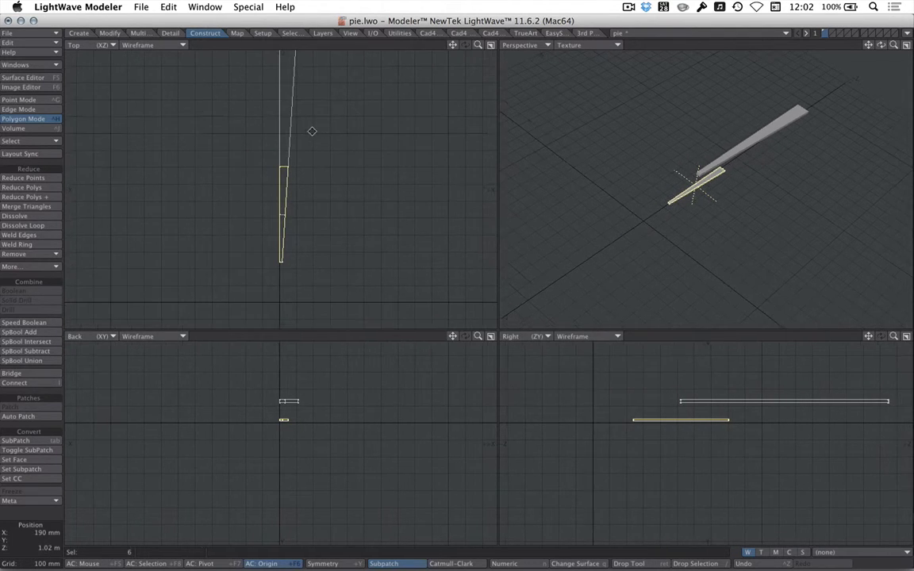
key("t")
mouse_move(679, 417)
left_mouse_down()
mouse_move(679, 397)
mouse_move(689, 415)
left_mouse_up()
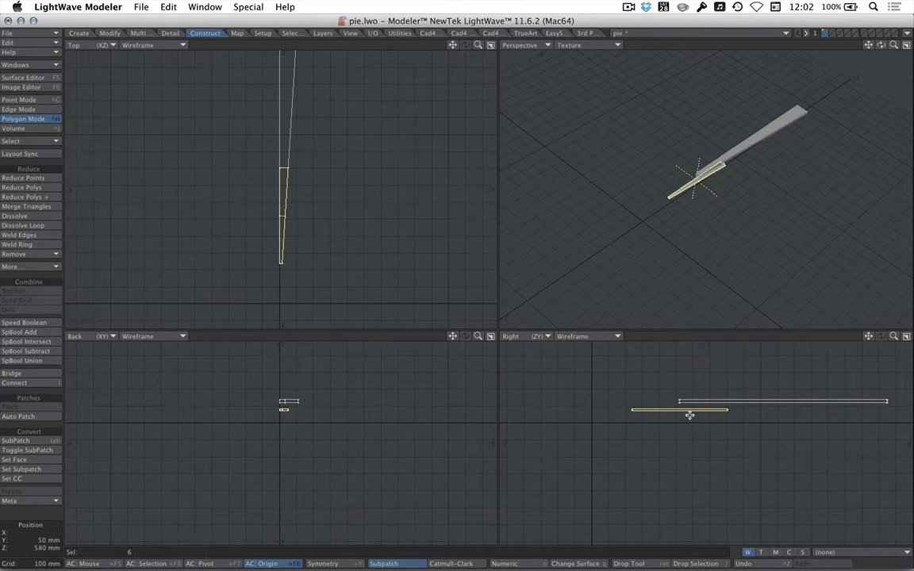
left_click_drag(700, 153, 711, 181, "alt")
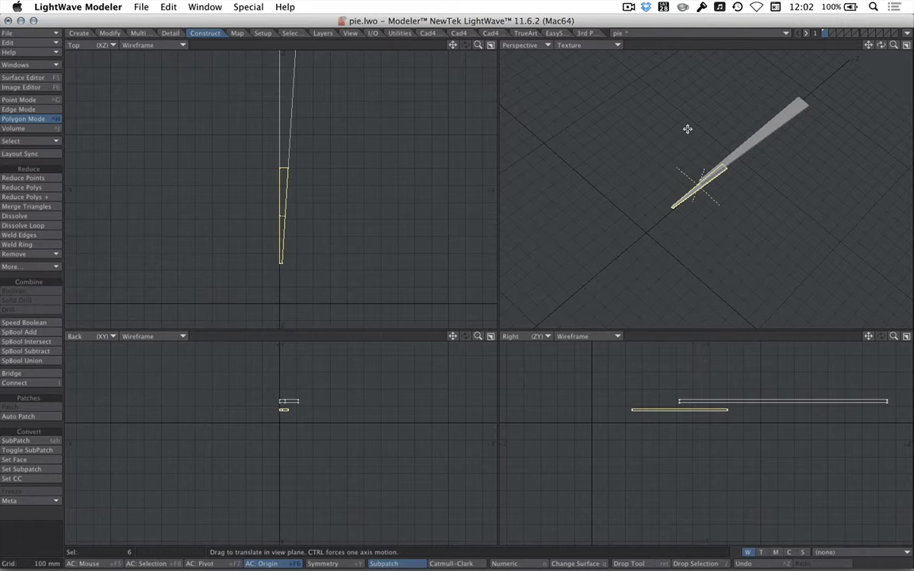
Synchronize the scaled inner slice with Layout, check the instanced disc beside Modeler, and move the Modeler window back
left_click_drag(274, 19, 486, 18)
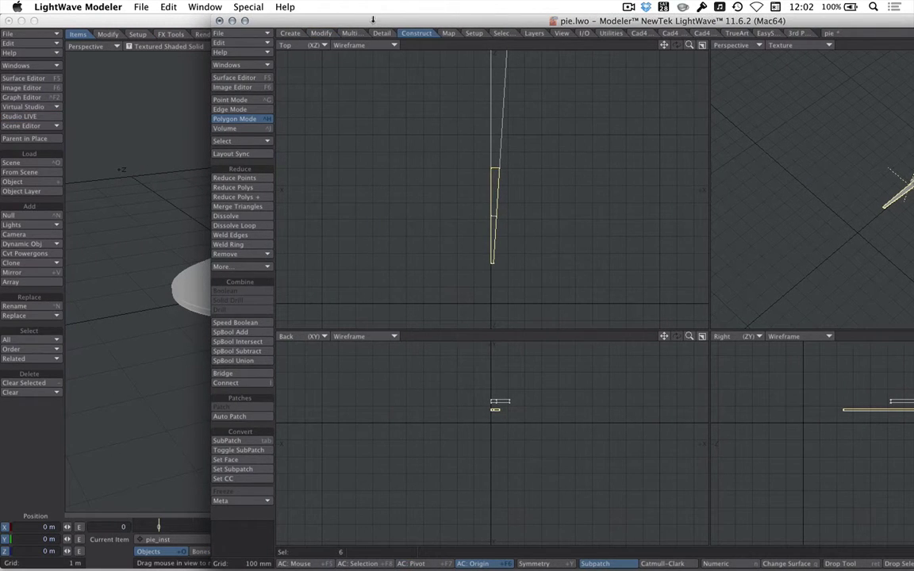
left_click_drag(372, 19, 604, 18)
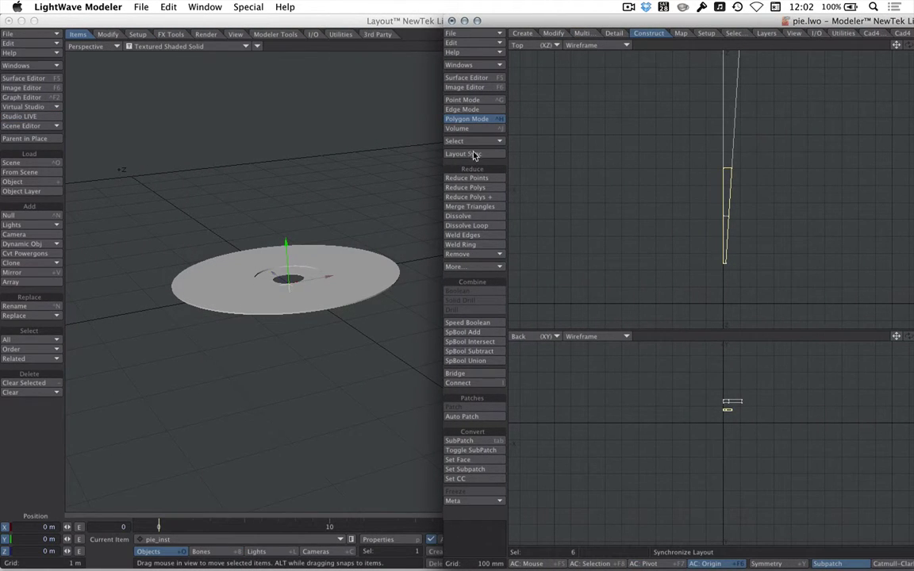
left_click_drag(732, 21, 289, 8)
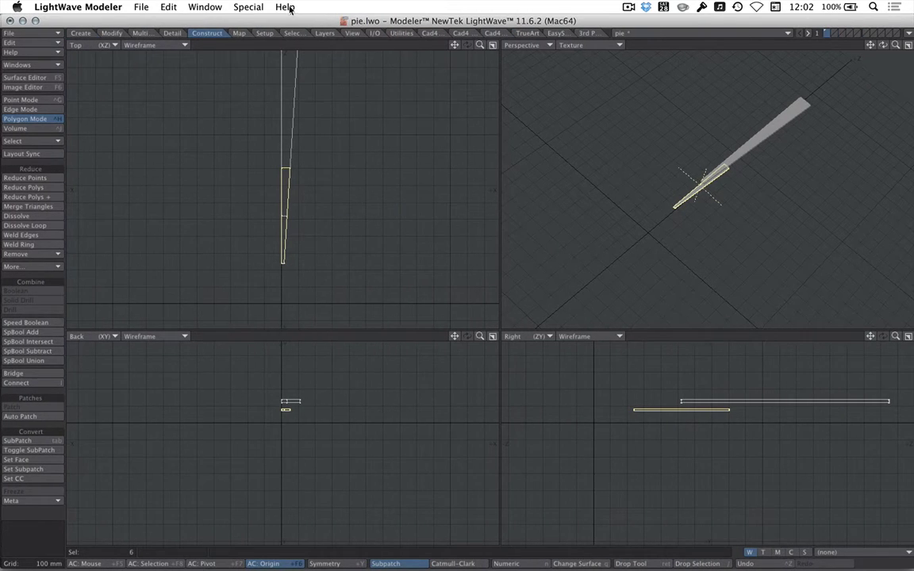
Duplicate the small inner slice, move the copy up about 210 mm, and scale it down toward the disc's centre
key("t")
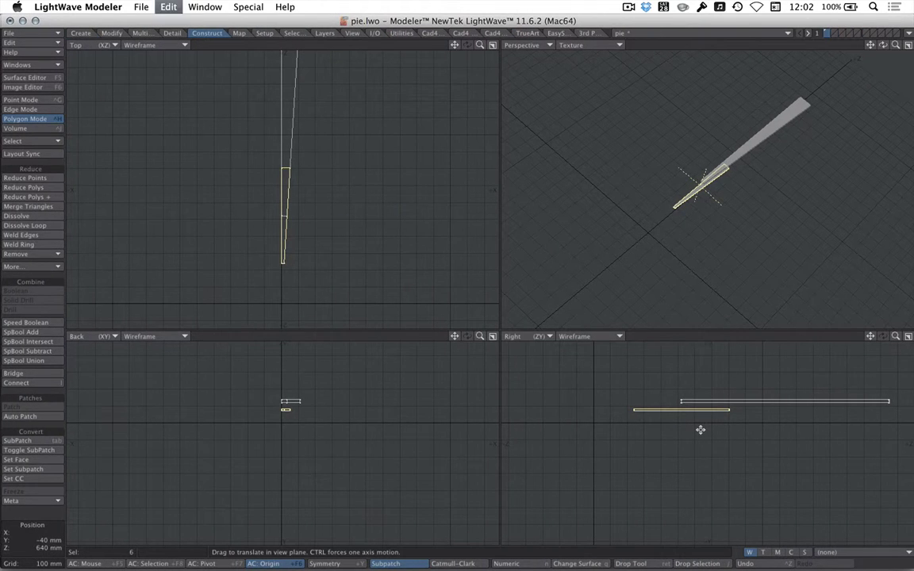
left_click_drag(679, 426, 679, 392)
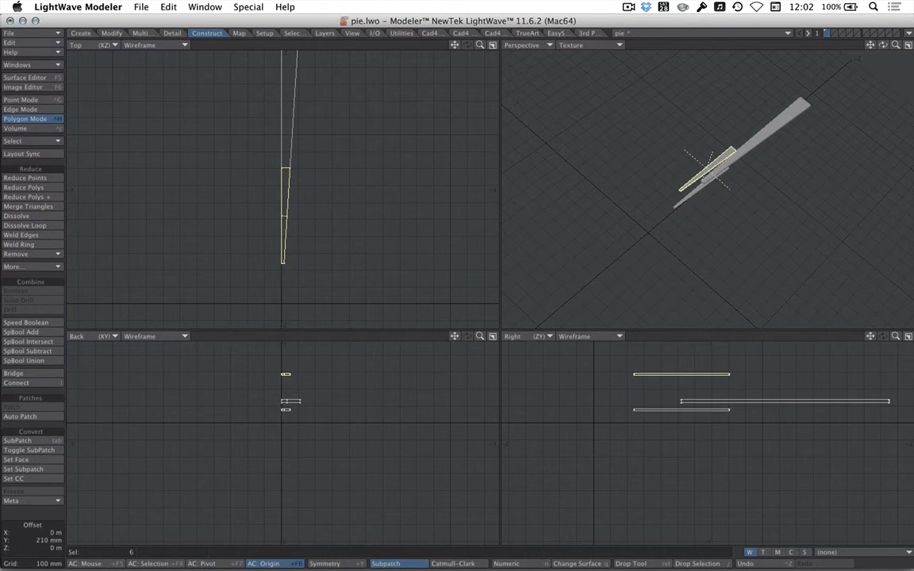
key("shift+h")
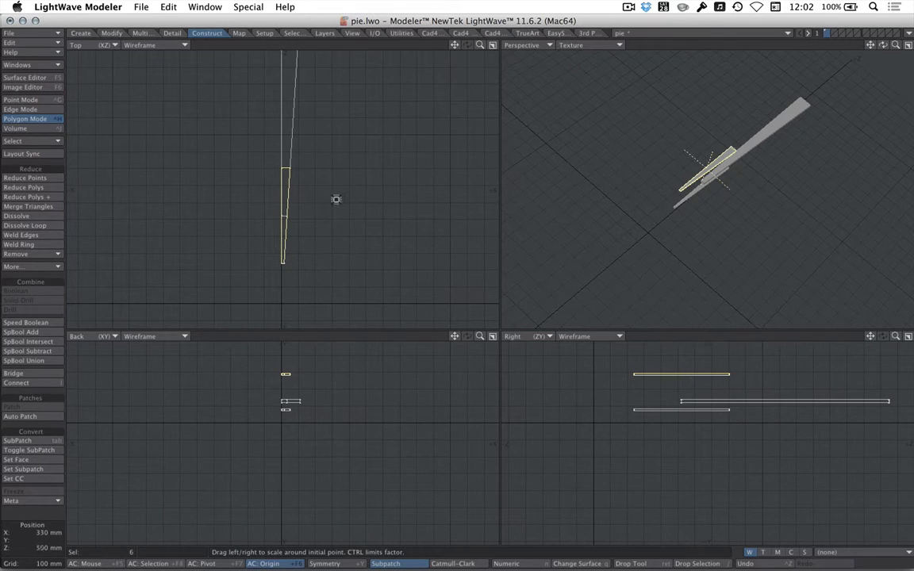
left_click_drag(335, 199, 280, 199)
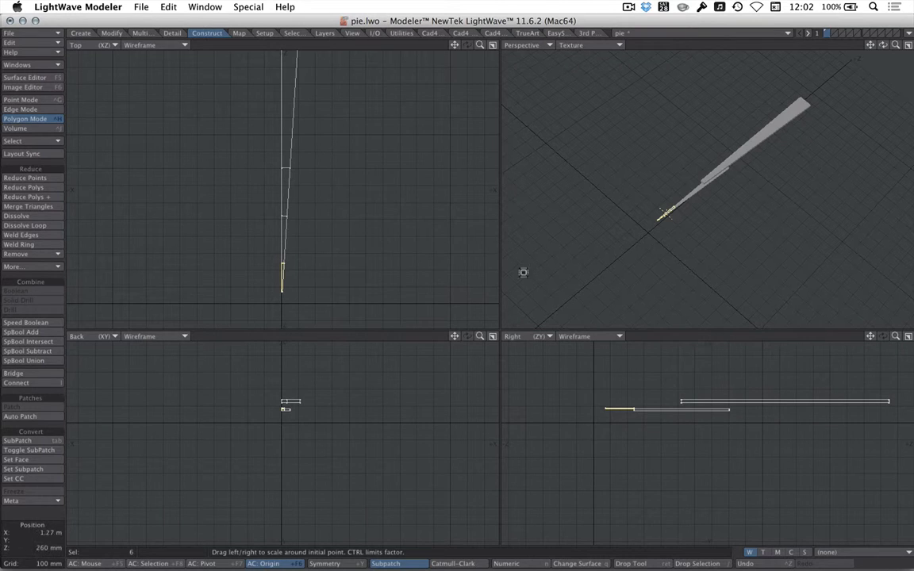
Move the smallest slice straight up so it sits above the large slice, and deselect it
key("t")
left_click_drag(608, 406, 711, 89, "ctrl")
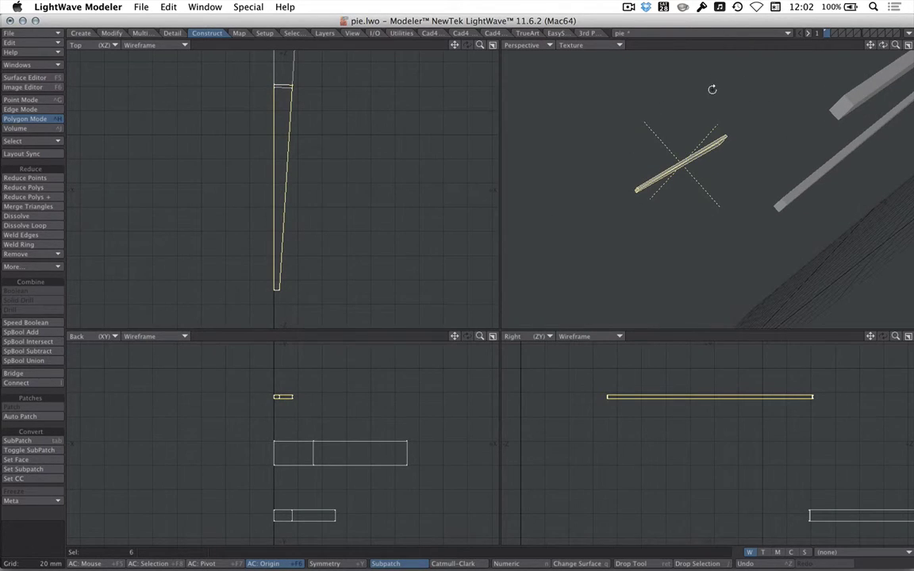
key("space")
key("slash")
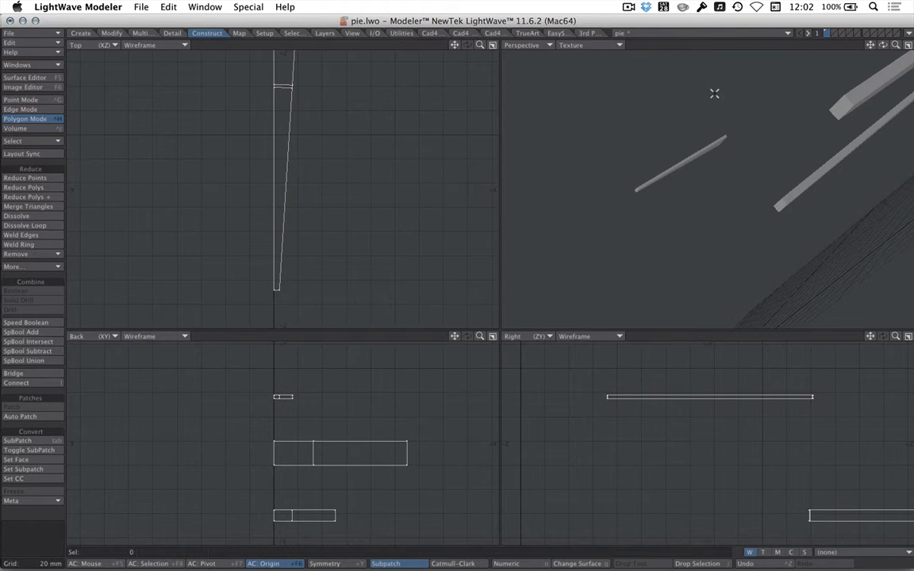
Select the smallest slice's underside polygon, extrude it downward to thicken the slice, and deselect it
left_click_drag(714, 93, 689, 157, "alt")
left_click(706, 189)
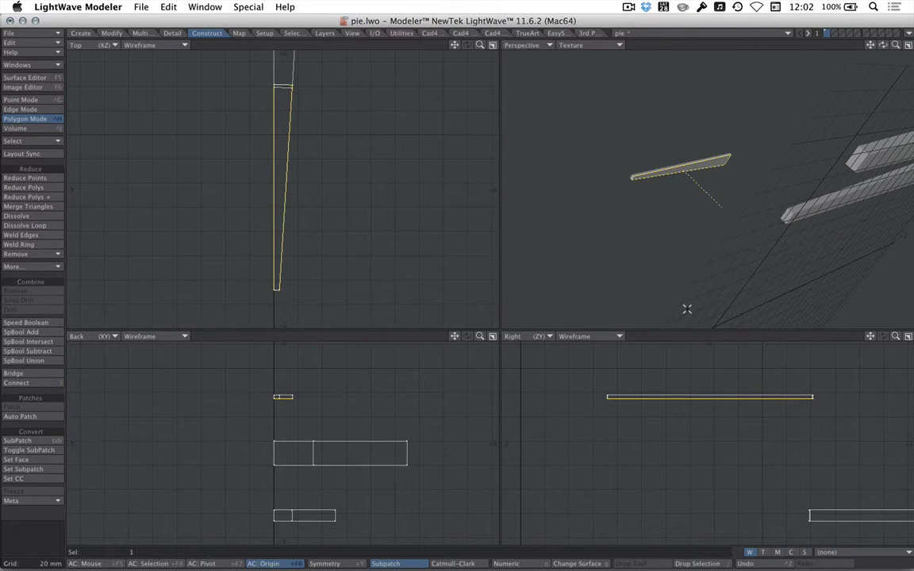
key("shift+e")
mouse_move(683, 395)
left_mouse_down()
mouse_move(687, 432)
mouse_move(687, 396)
left_mouse_up()
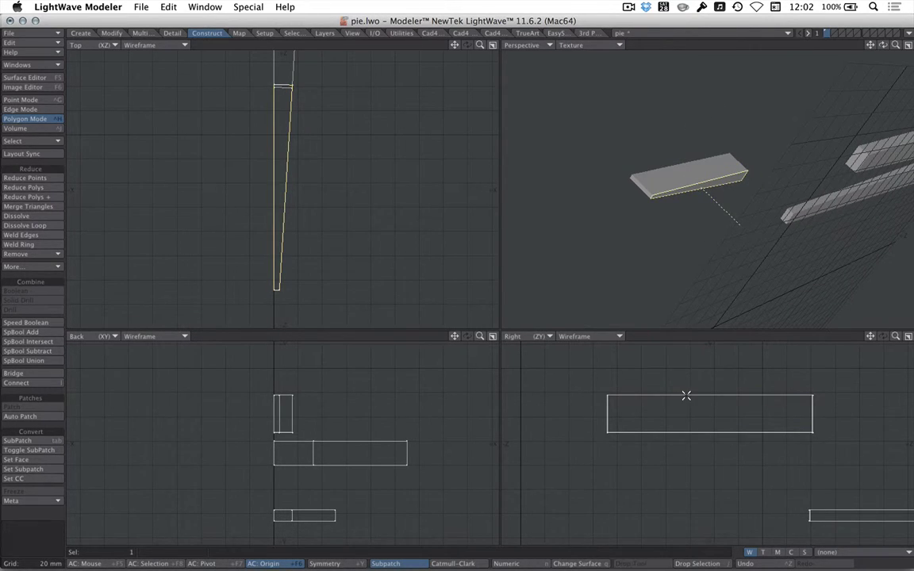
key("slash")
Switch to Layout and examine the stepped, instanced disc from an angled view beside the Instance Generator
key("a")
left_click_drag(694, 262, 645, 185, "alt")
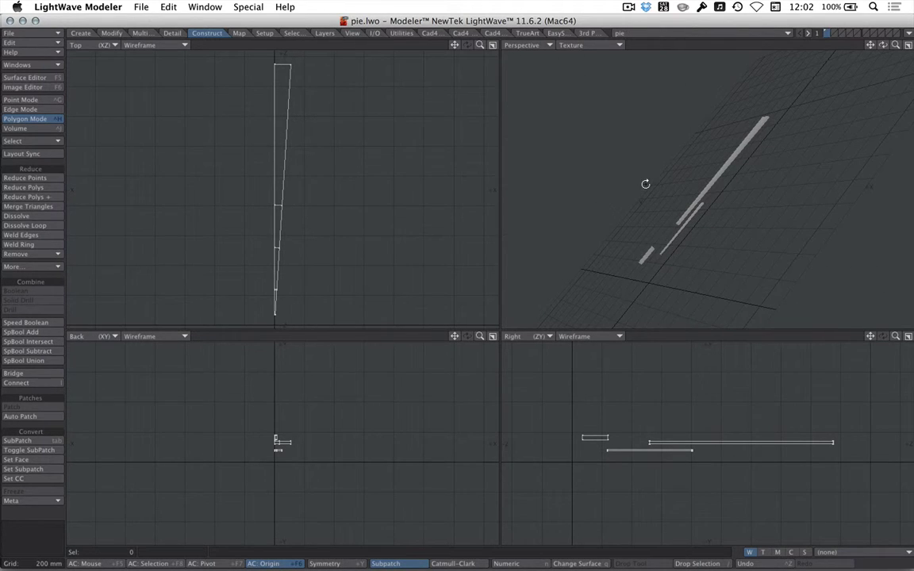
key("super+Tab")
key("super+Tab")
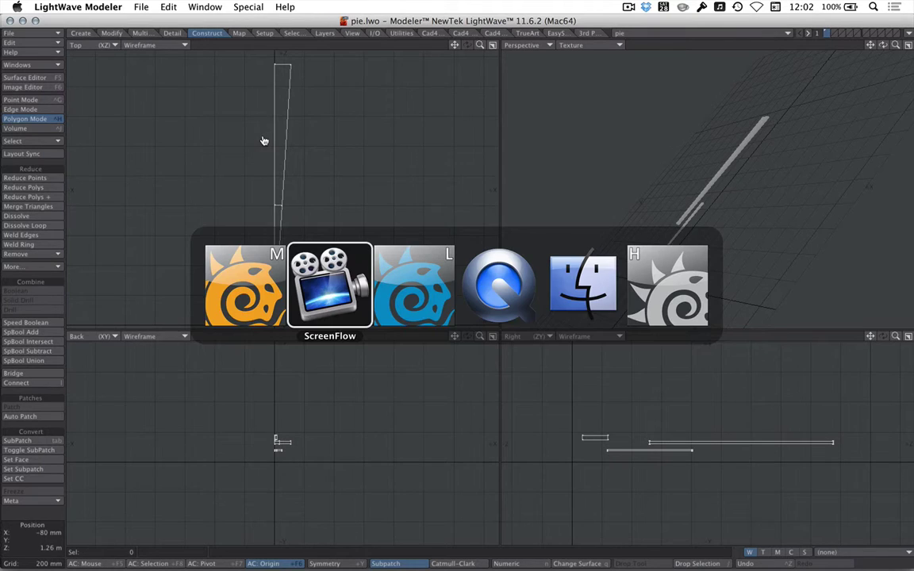
left_click_drag(344, 191, 304, 178, "alt")
scroll(317, 190, "up", 5)
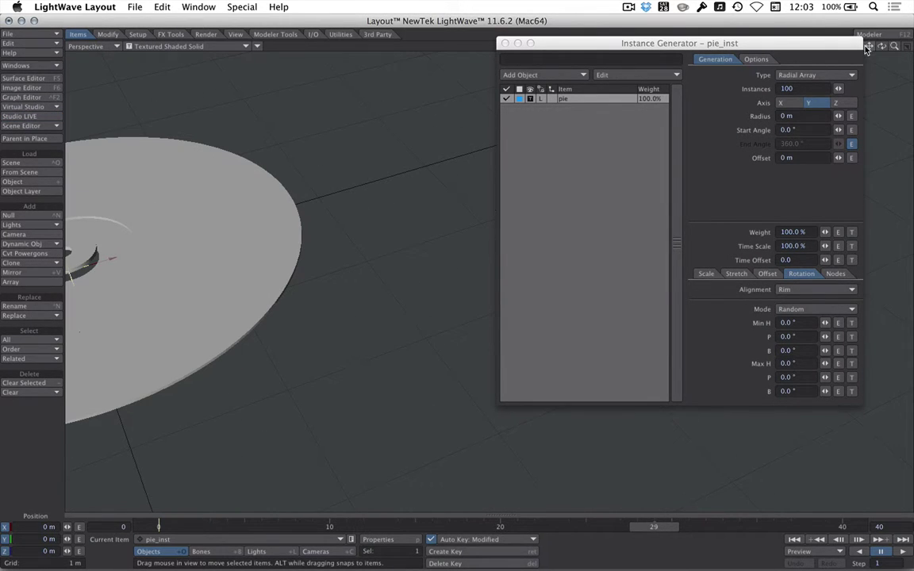
left_click_drag(849, 44, 823, 46)
left_click(856, 46)
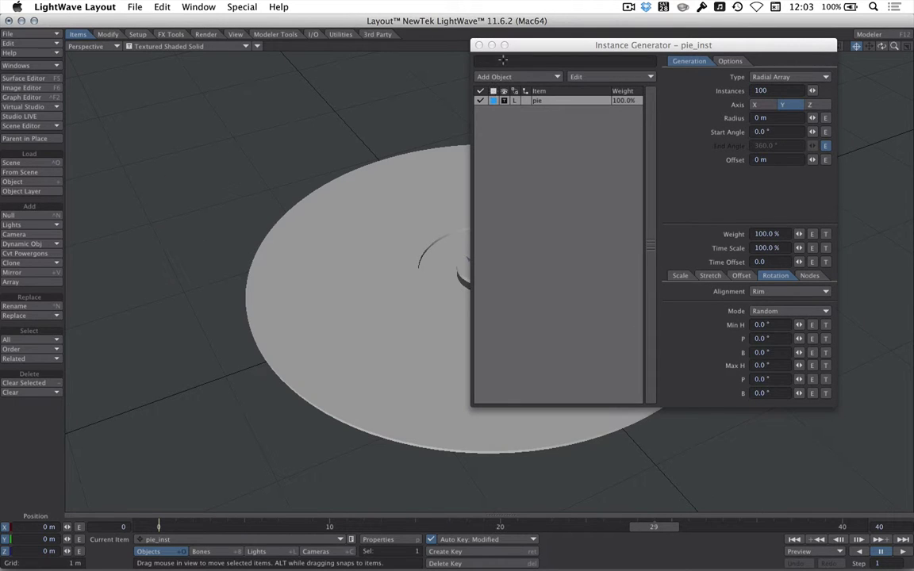
left_click_drag(869, 46, 833, 52)
left_click_drag(271, 228, 250, 252, "alt")
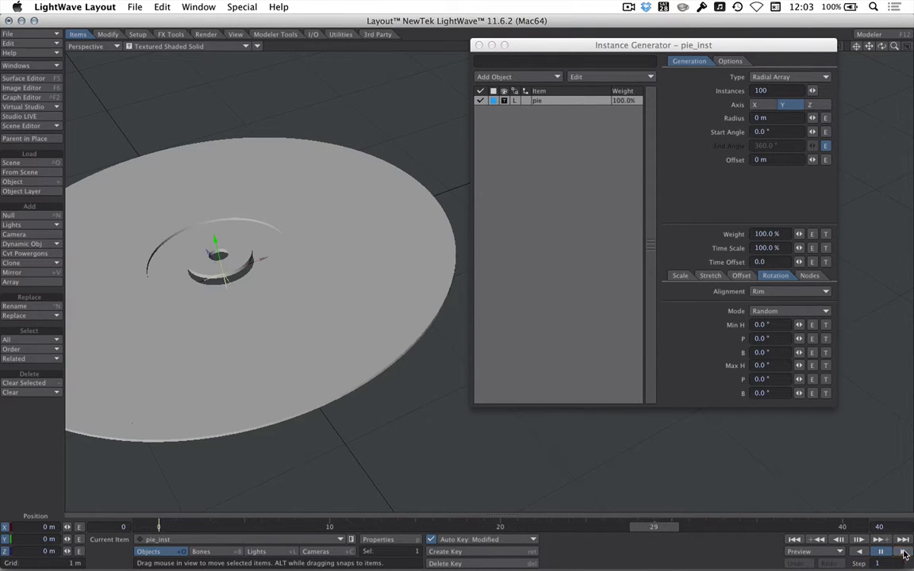
Switch to Modeler, select the whole large outer slice, rotate it 30° around the origin in the top view, and deselect it
left_click(859, 539)
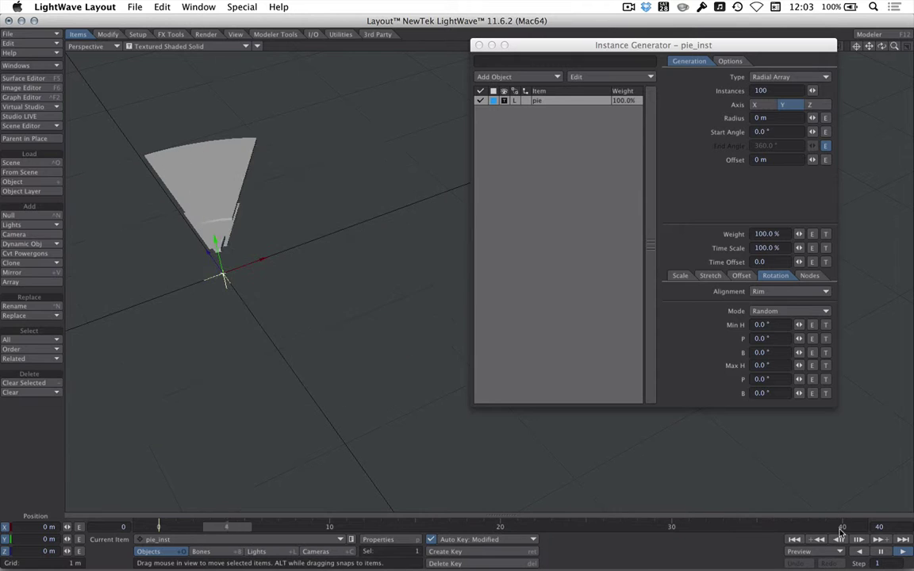
key("F12")
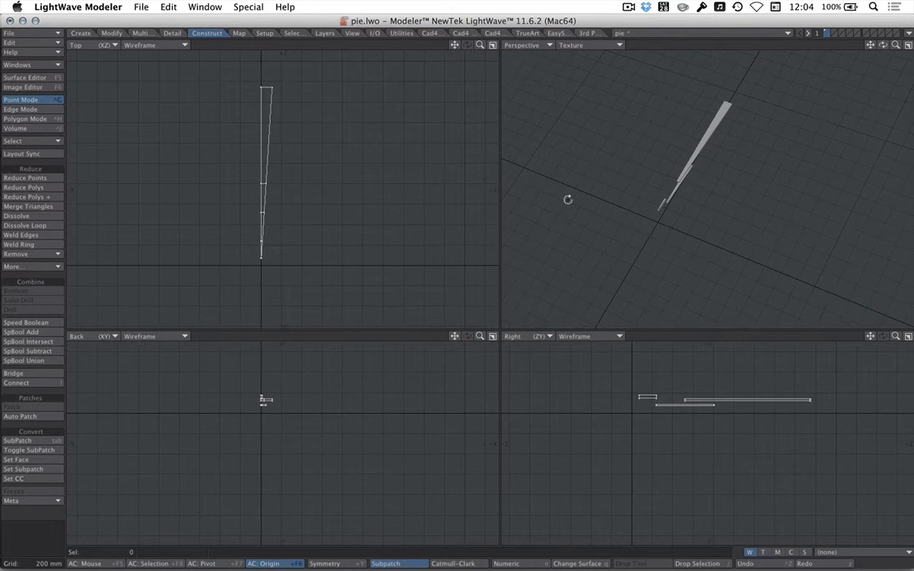
key("space")
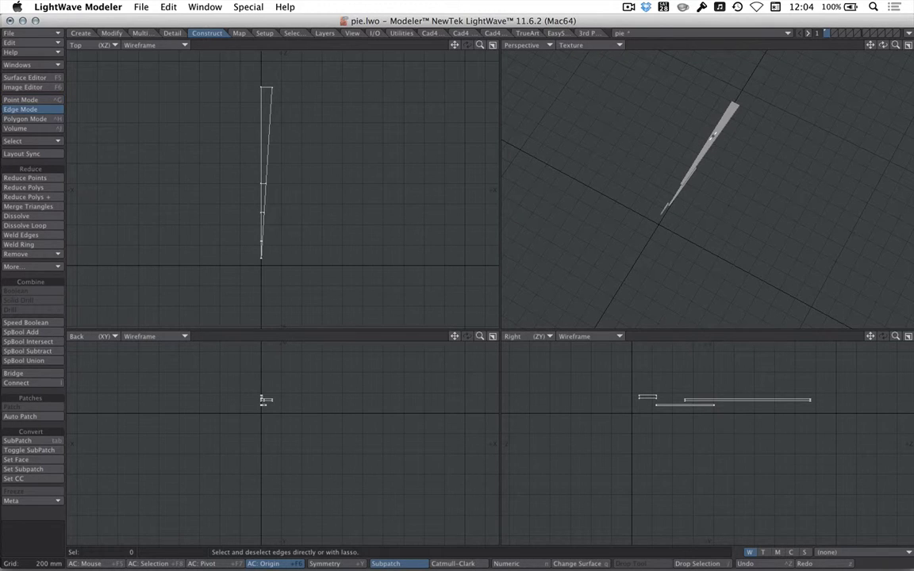
key("space")
left_click(710, 136)
key("]")
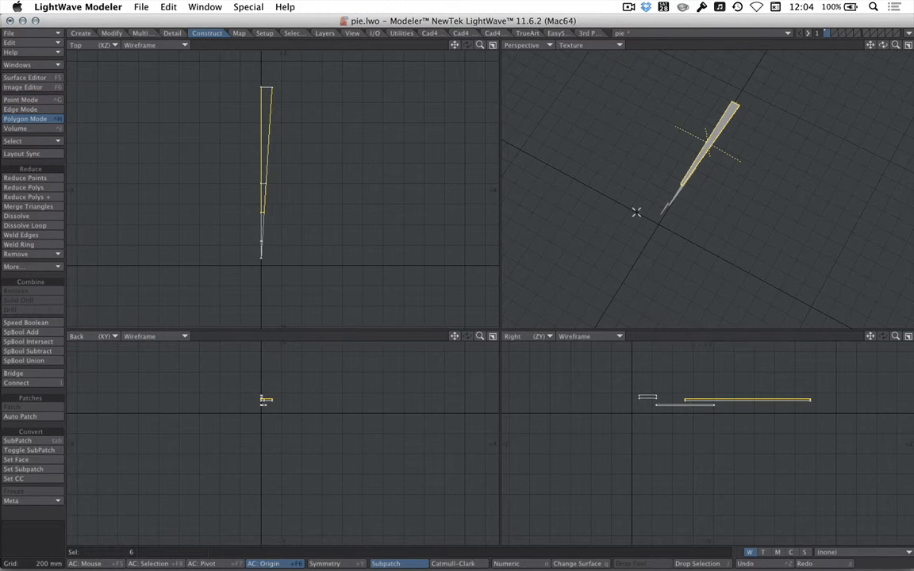
left_click(272, 562)
key("y")
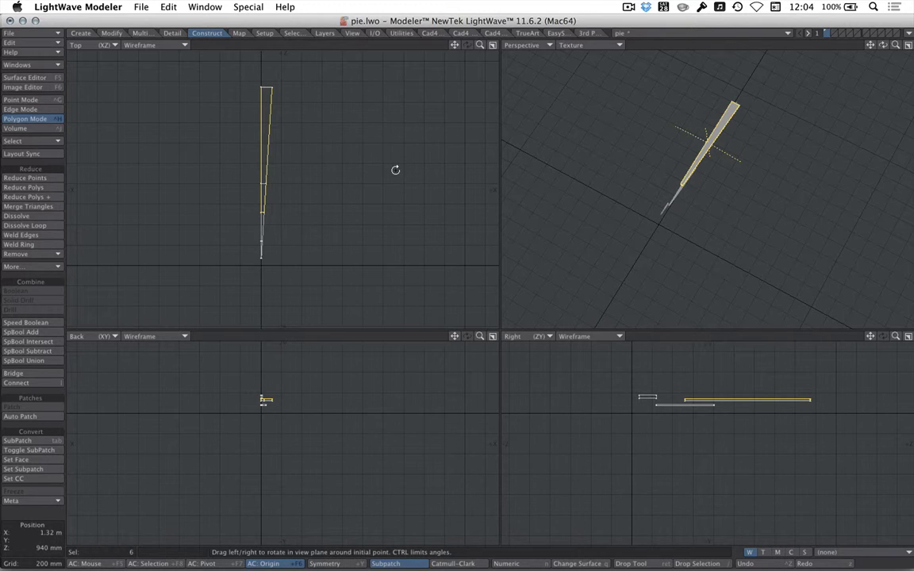
left_click_drag(394, 169, 365, 169)
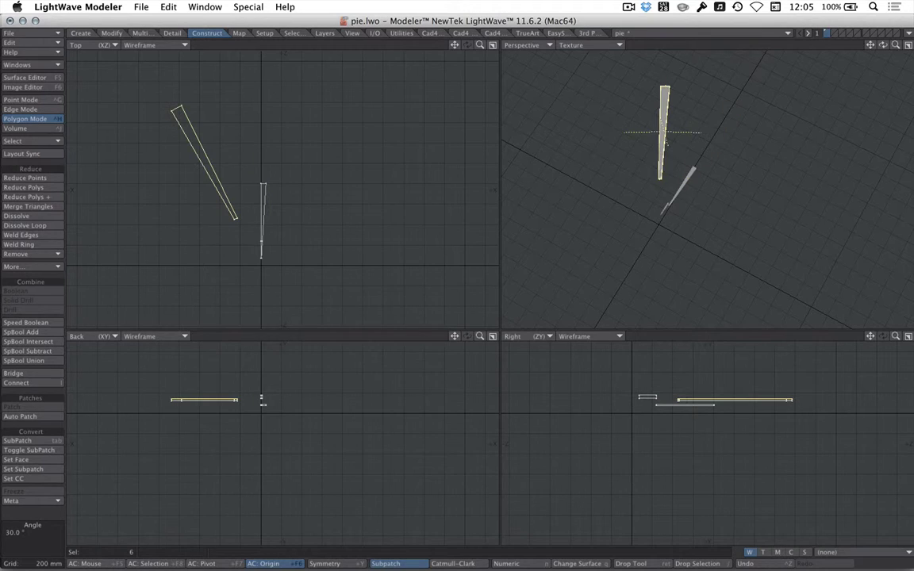
key("space")
left_click(393, 169)
Select the smallest slice and rotate it about -25° around the origin in the top view
left_click(646, 397)
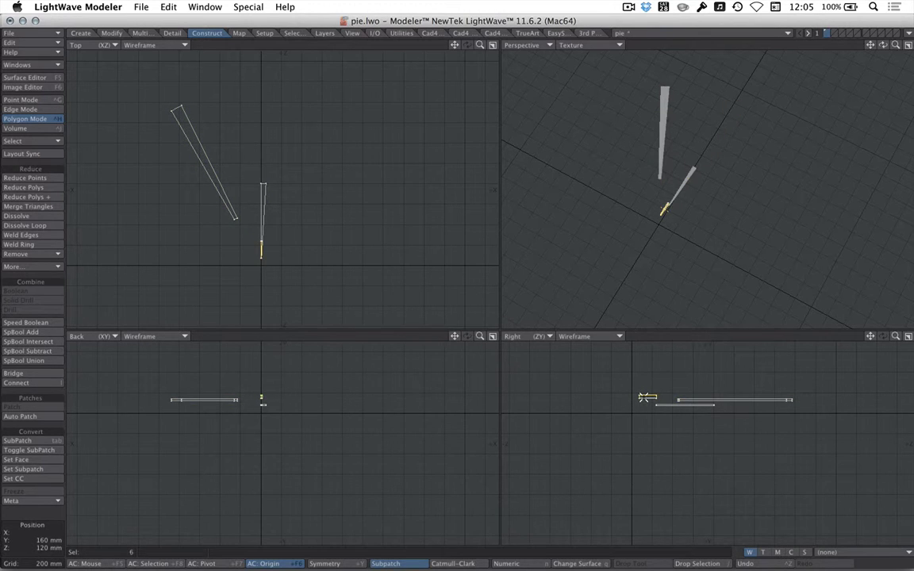
key("y")
left_click_drag(336, 235, 243, 228)
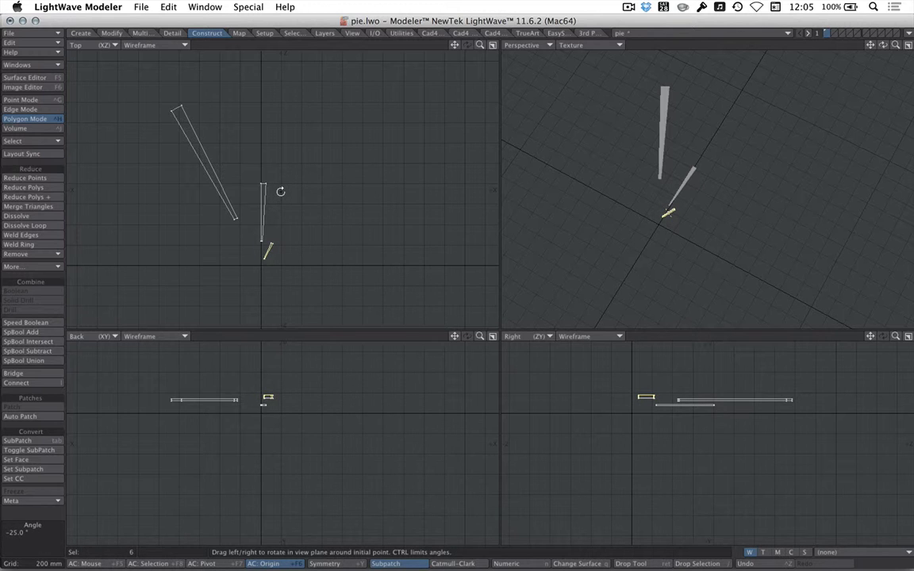
Switch to Layout, return to frame 0, and play the instanced pie animation
key("super+Tab")
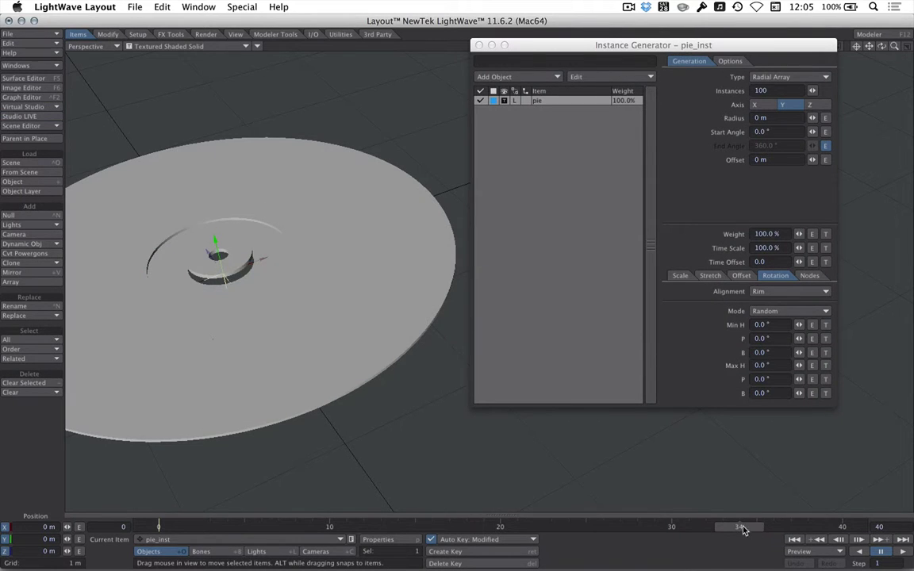
left_click_drag(744, 530, 158, 528)
left_click(902, 553)
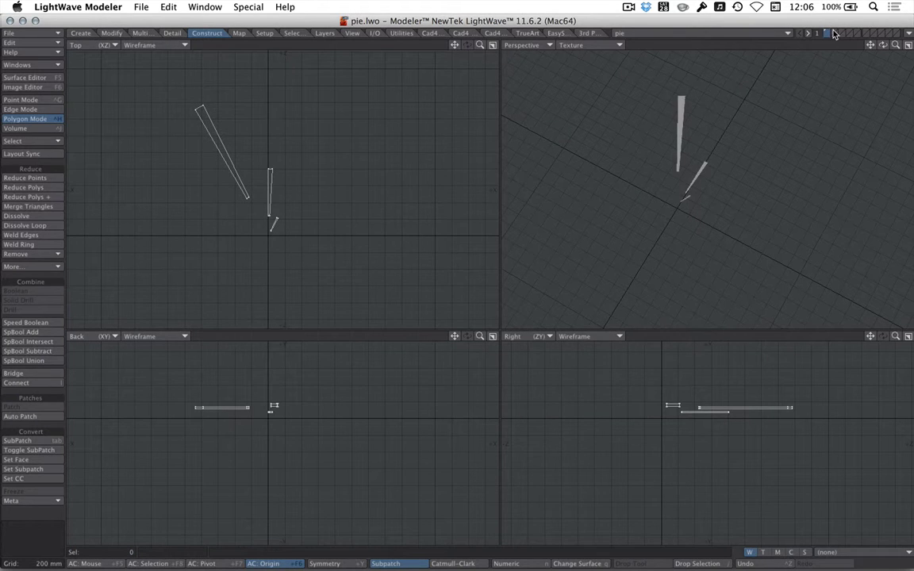
Make the empty second layer active in Modeler with the slice layer shown in the background
left_click(832, 31)
left_click(826, 36)
scroll(344, 418, "up", 3)
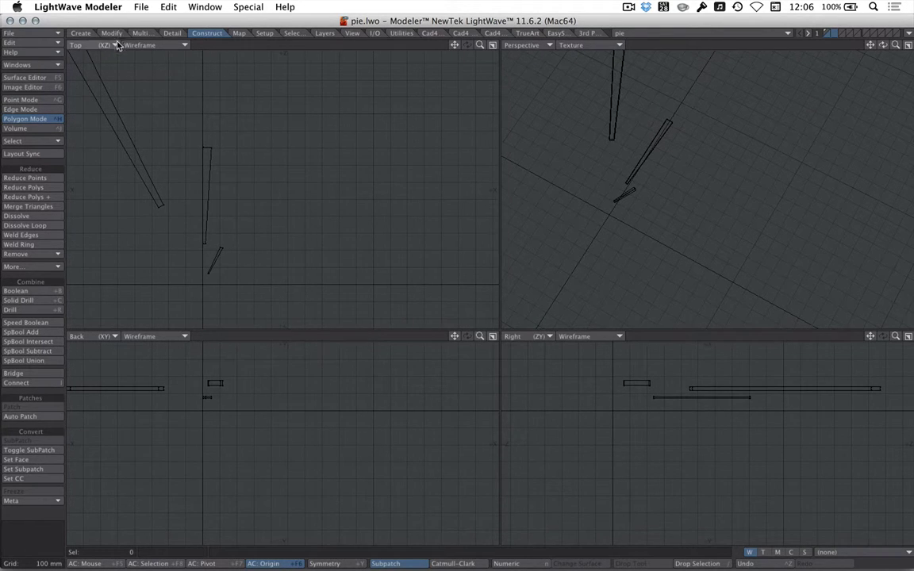
Draw a disc of about 15 mm radius in the back view near X 985 mm, and set its points to Z 0 m
left_click(82, 33)
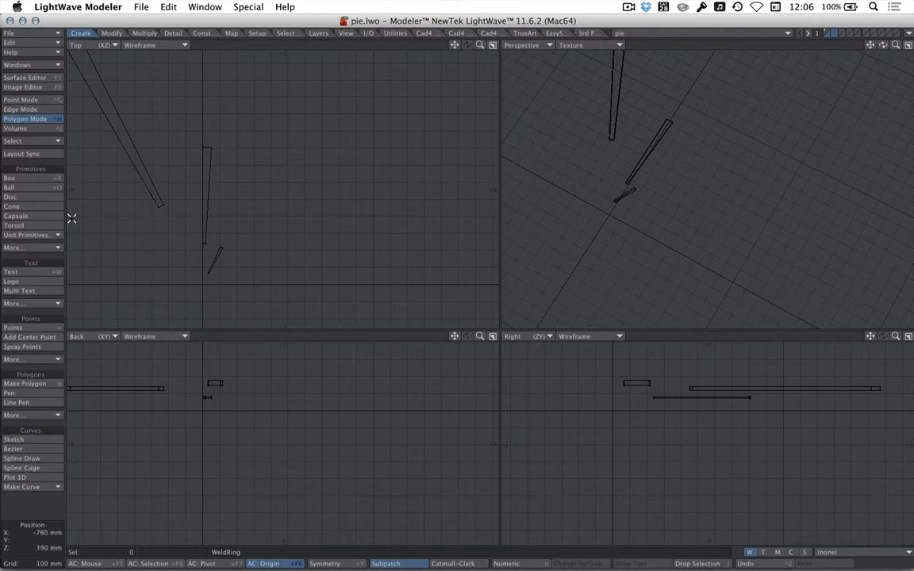
left_click(22, 197)
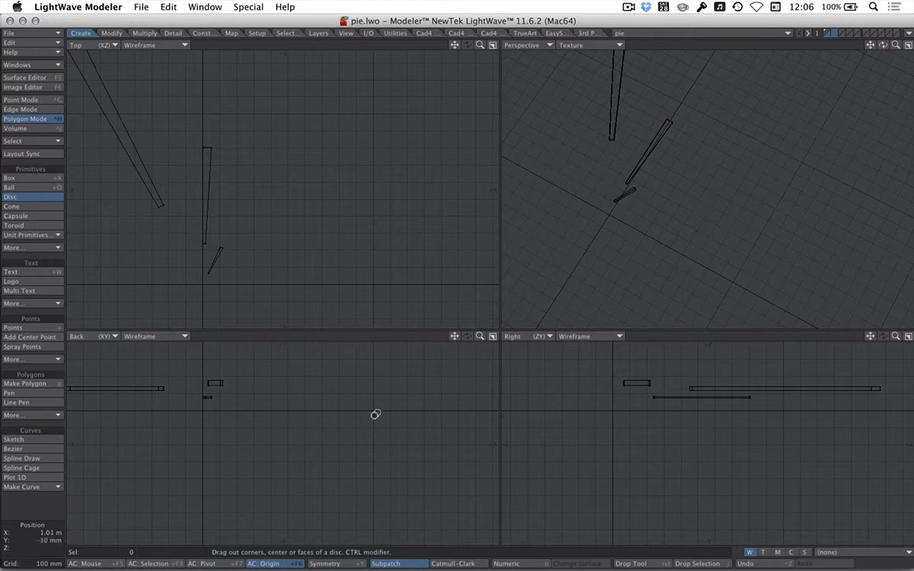
scroll(393, 414, "up", 3)
mouse_move(345, 418)
left_mouse_down()
mouse_move(367, 420)
mouse_move(362, 428)
mouse_move(359, 417)
left_mouse_up()
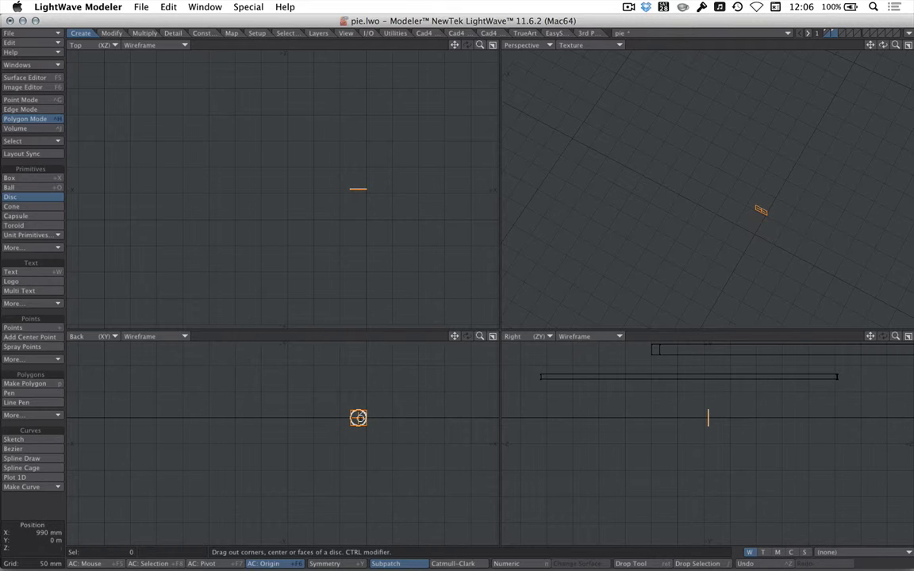
key("n")
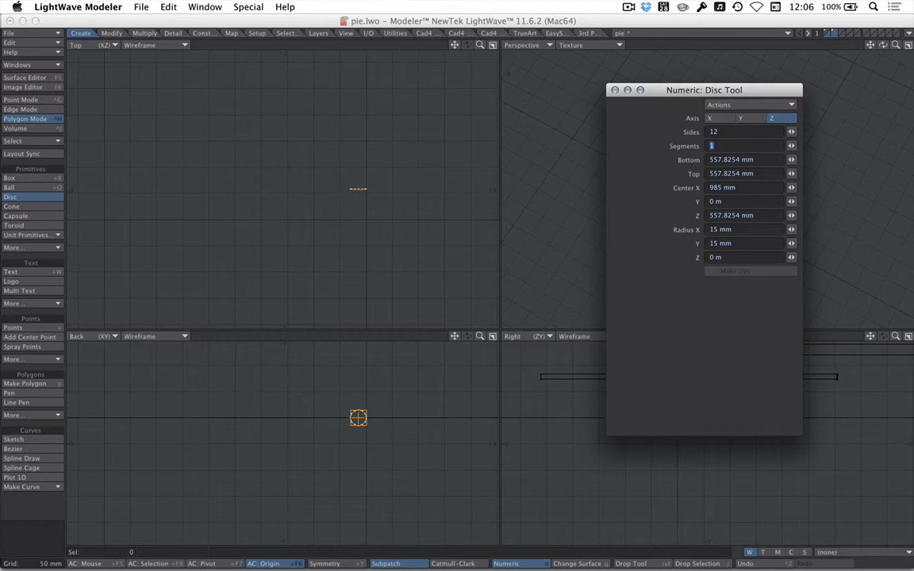
left_click(38, 198)
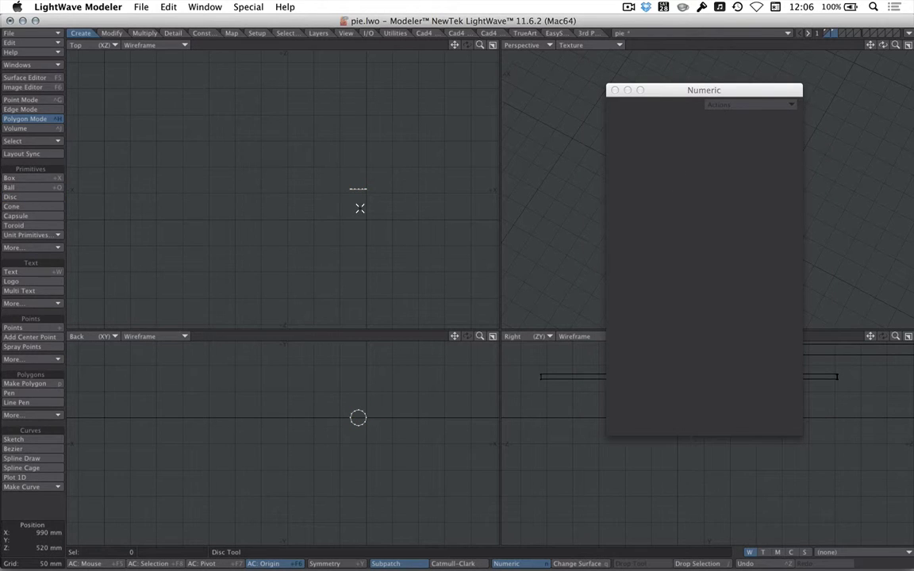
key("v")
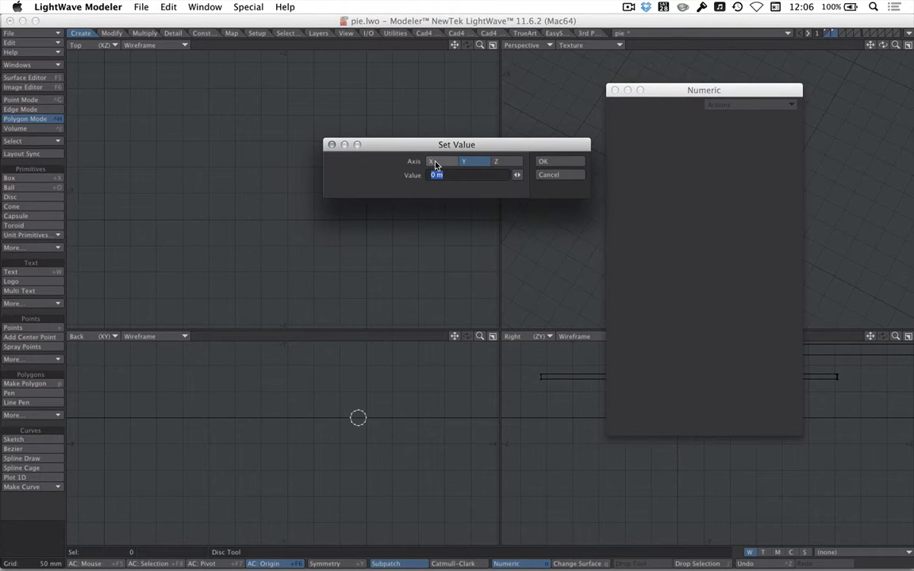
left_click(543, 161)
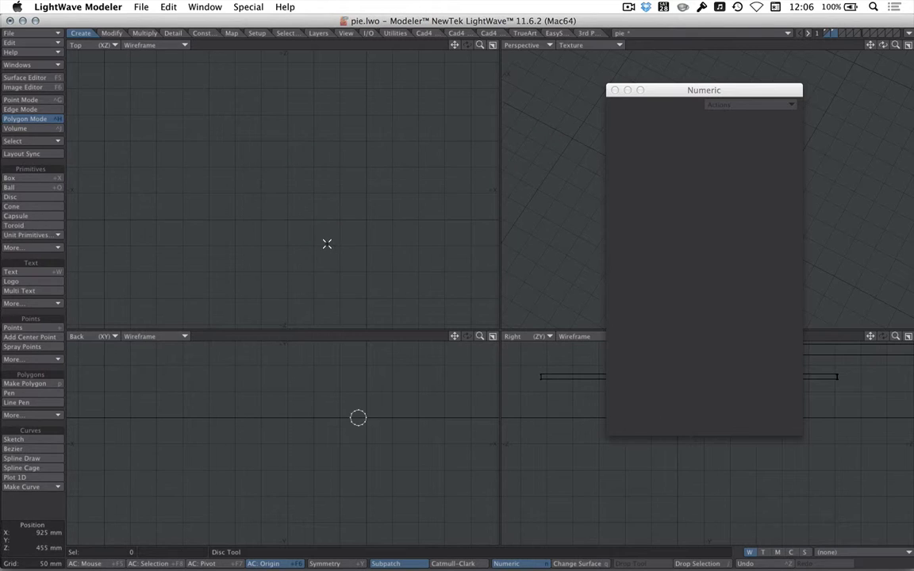
Lathe the small disc 360° around the Y axis at the origin with 200 sides to form a thin ring
scroll(327, 244, "down", 6)
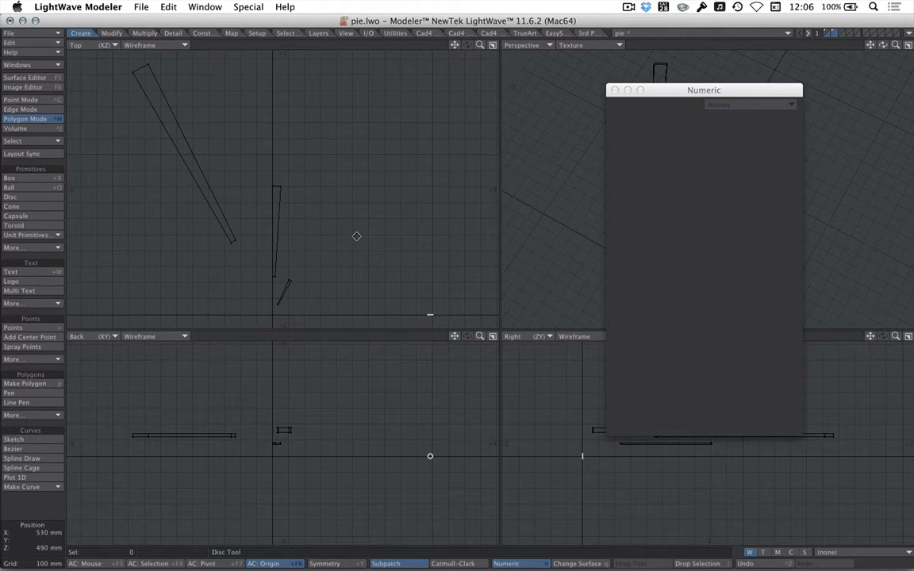
left_click(143, 33)
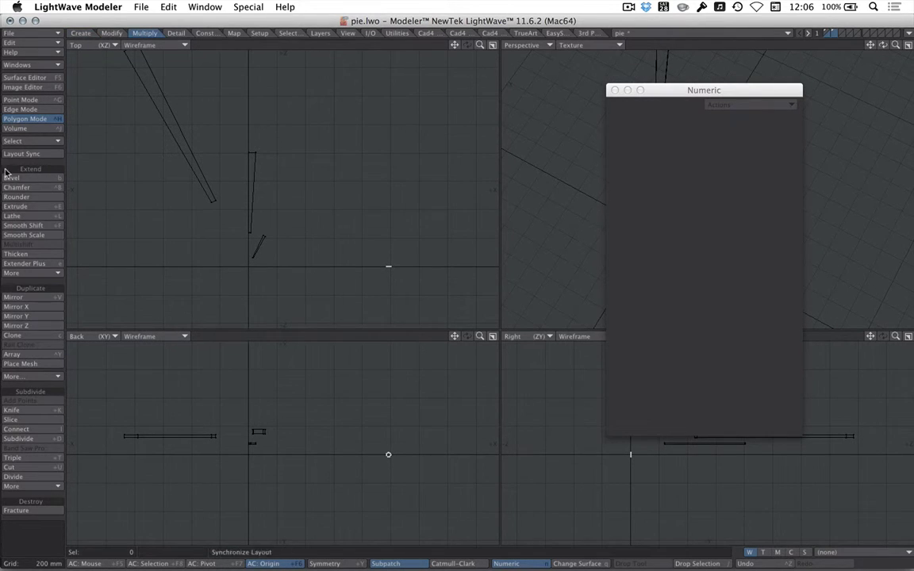
left_click(11, 216)
left_click(316, 282)
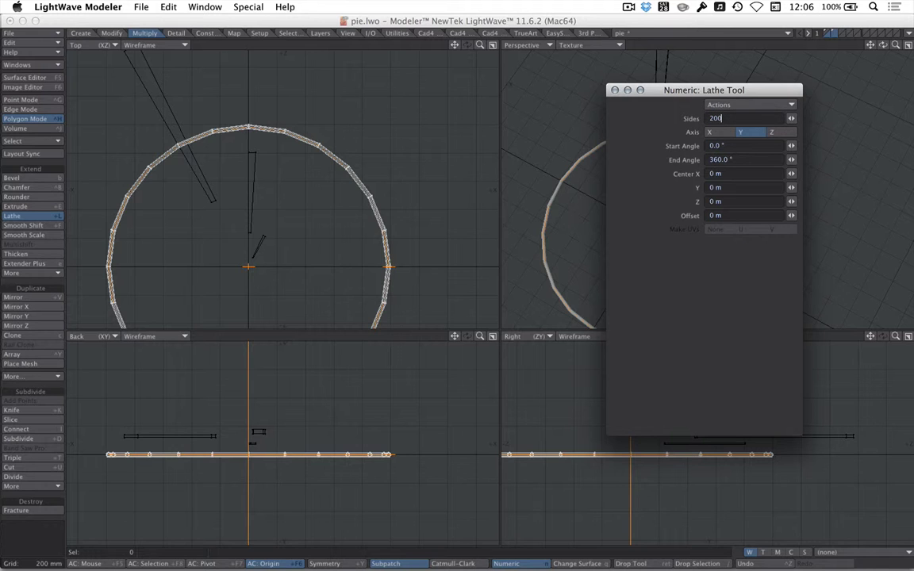
key("Tab")
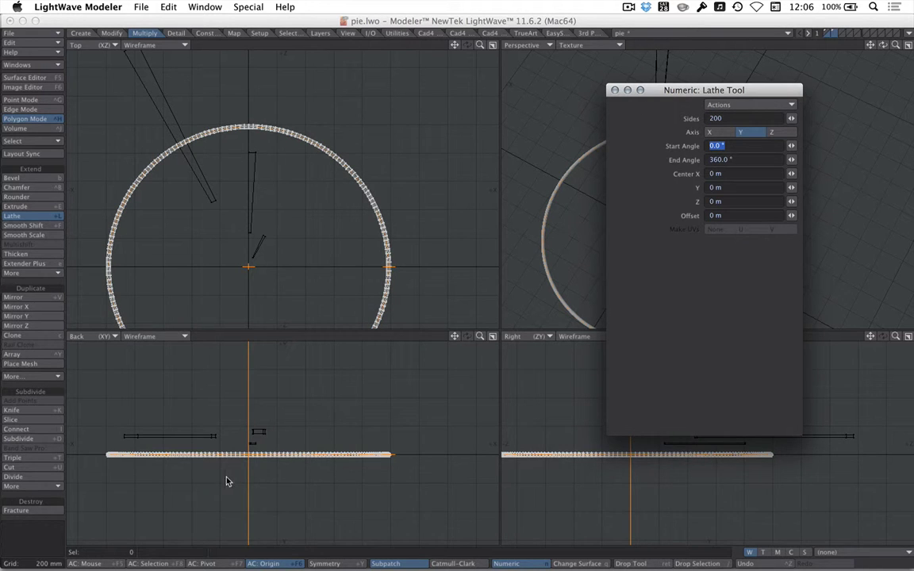
left_click_drag(254, 446, 259, 420, "alt")
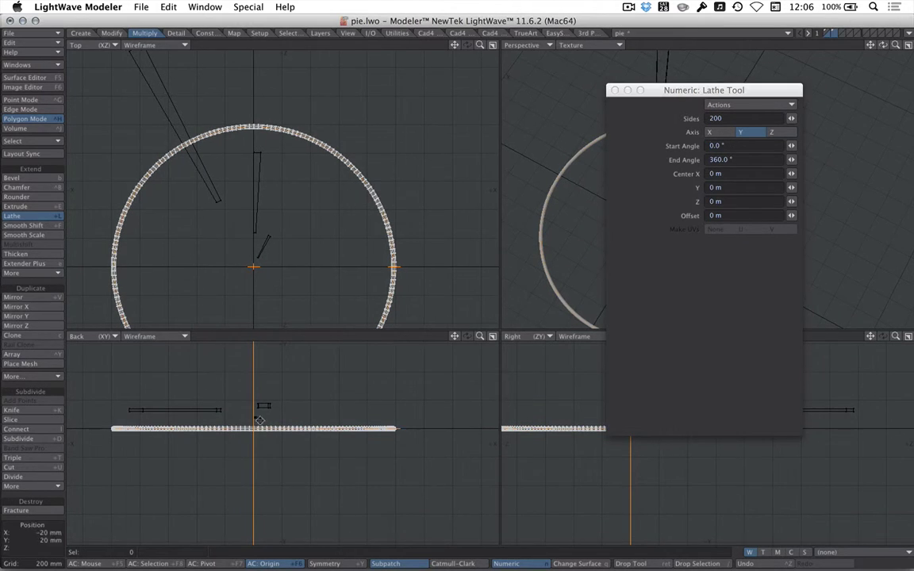
left_click(24, 218)
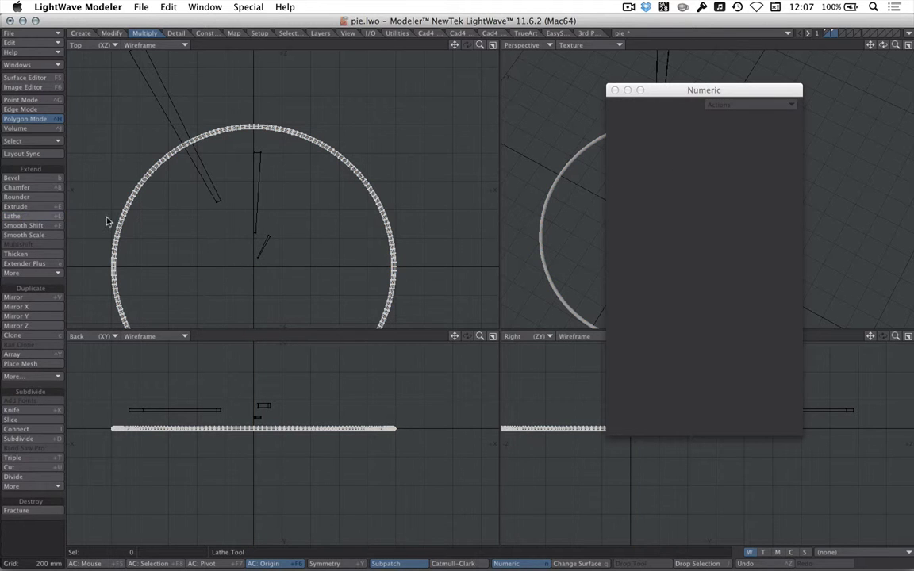
Select the two ring segments beside the Z axis at the far side and delete the rest of the ring
left_click_drag(251, 106, 273, 153, "ctrl+alt")
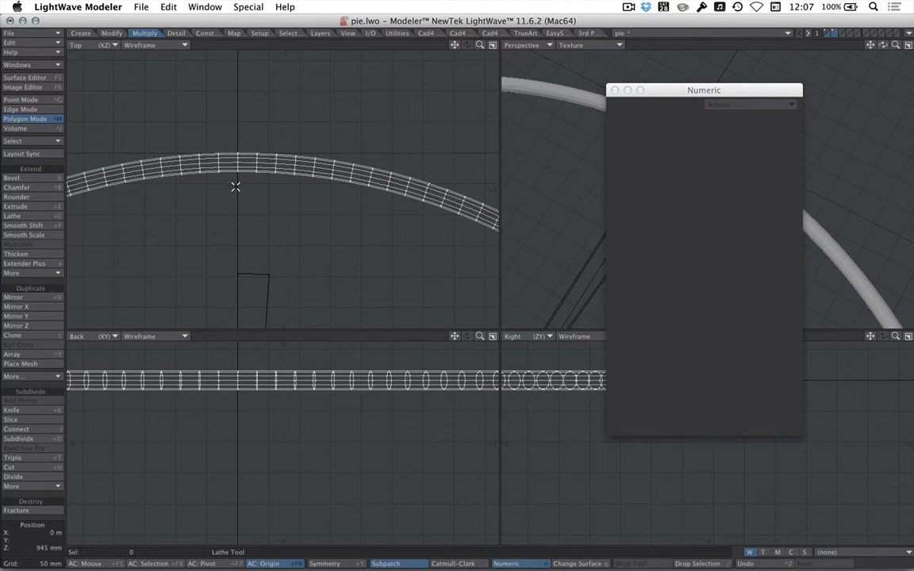
mouse_move(234, 186)
right_mouse_down()
mouse_move(255, 121)
mouse_move(282, 143)
mouse_move(246, 204)
mouse_move(232, 197)
right_mouse_up()
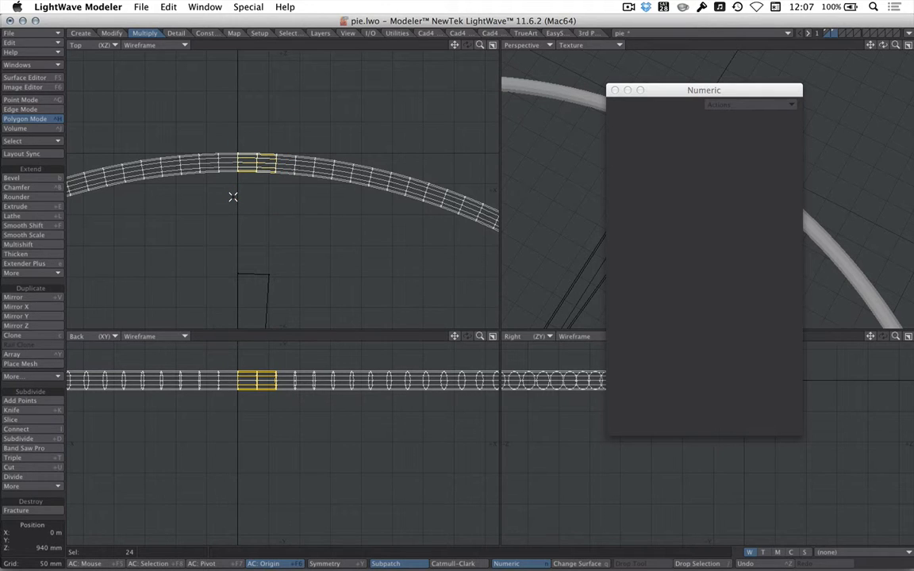
key("apostrophe")
key("Delete")
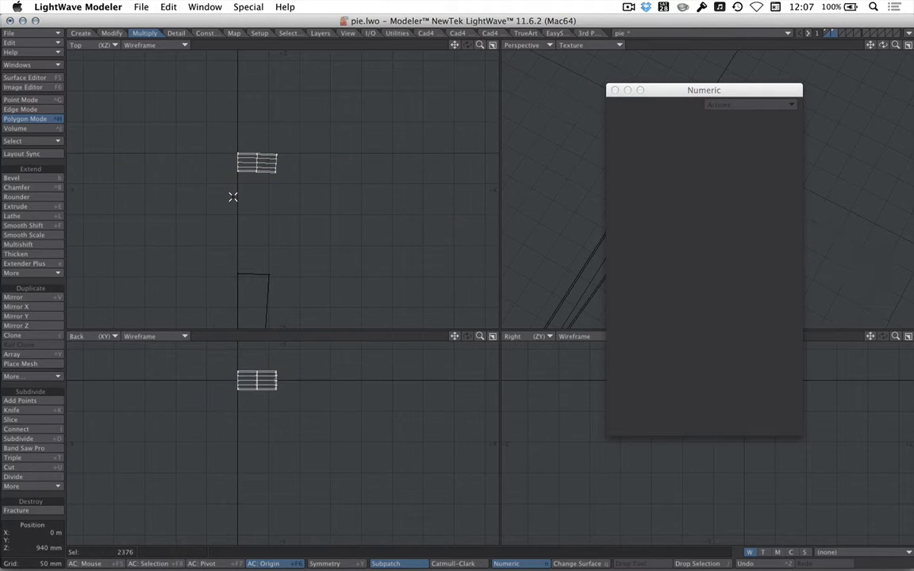
Select the points around the tube piece's open end away from the Z axis and cap it with a polygon
key("Right")
key("Down")
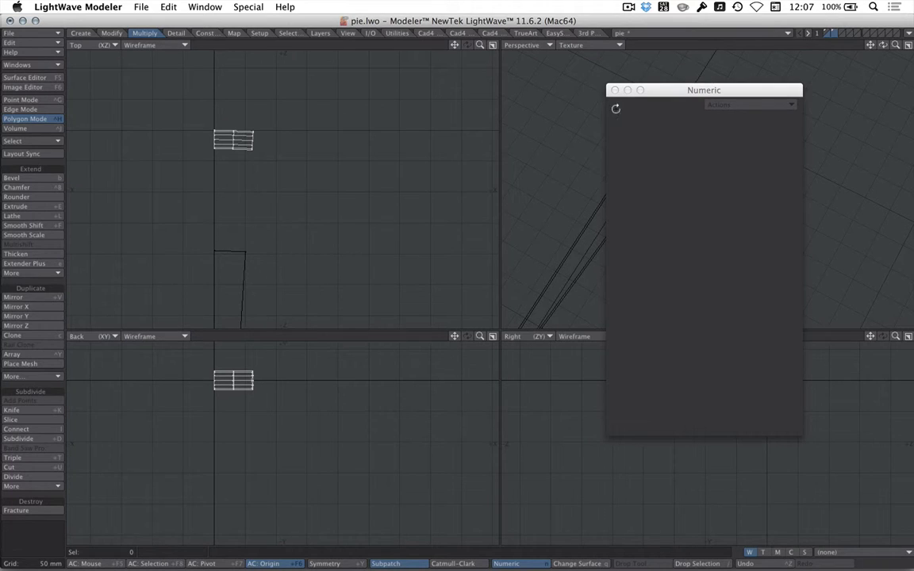
left_click_drag(667, 90, 644, 330)
scroll(243, 132, "up", 5)
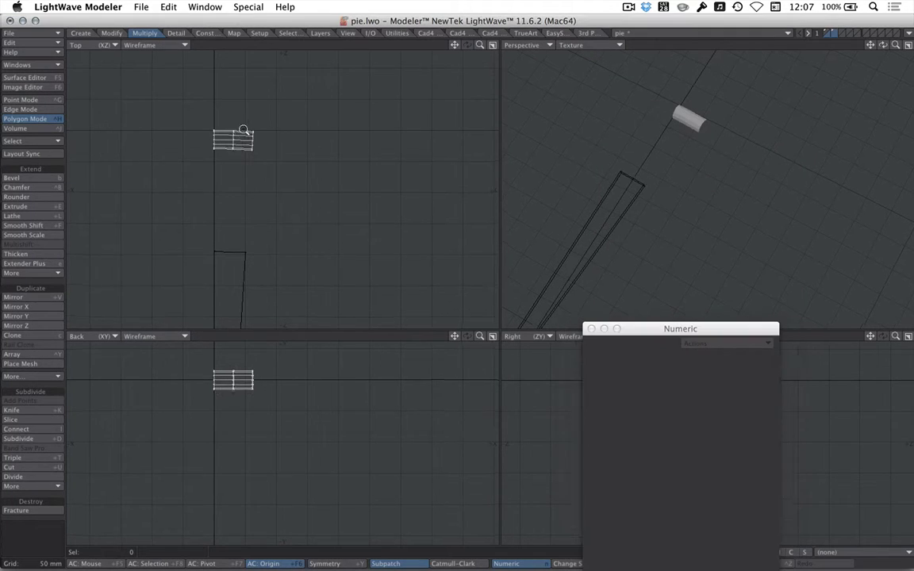
left_click_drag(687, 126, 658, 192, "alt")
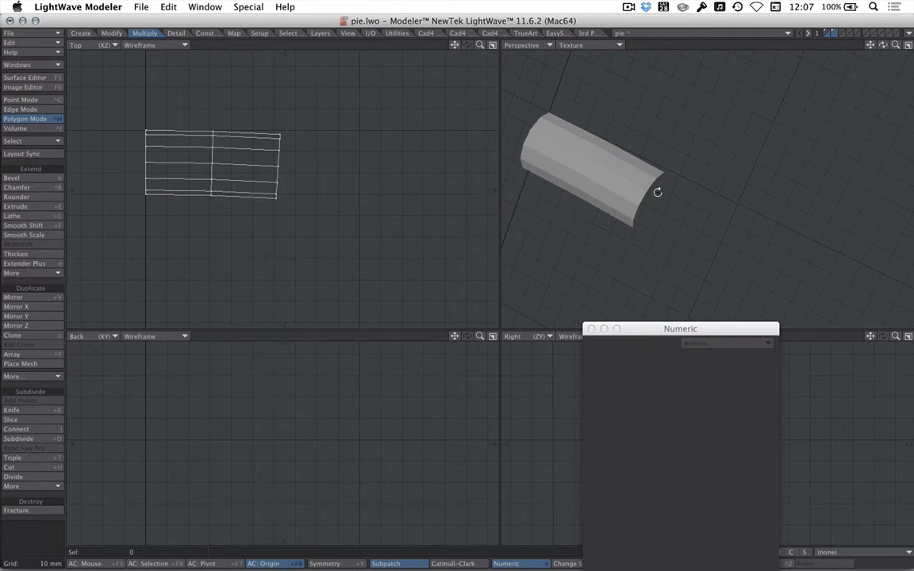
key("space")
key("space")
key("space")
key("space")
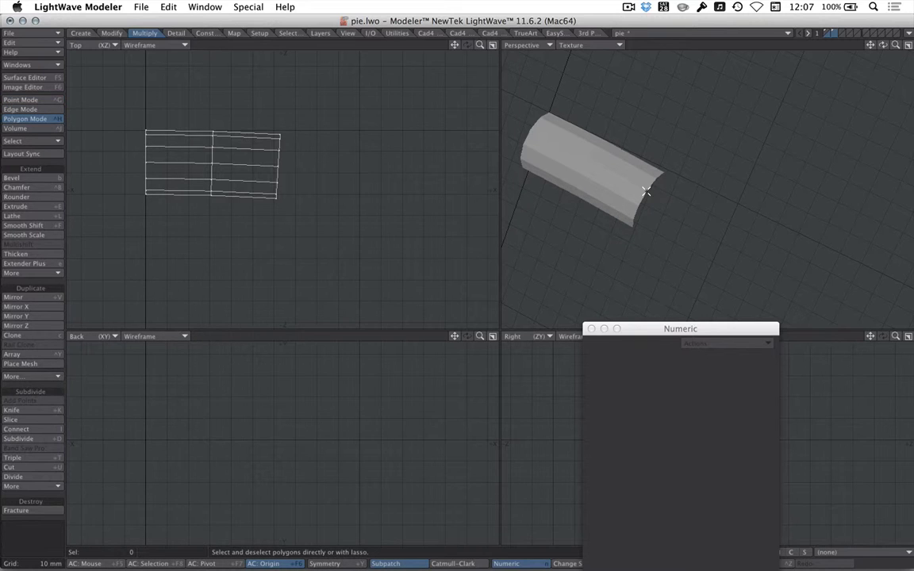
left_click(647, 191)
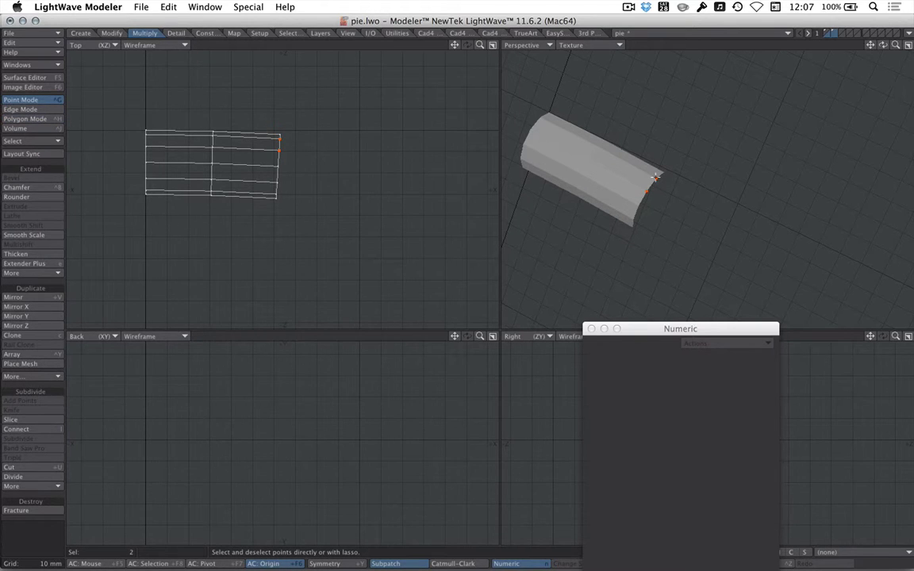
left_click(379, 228)
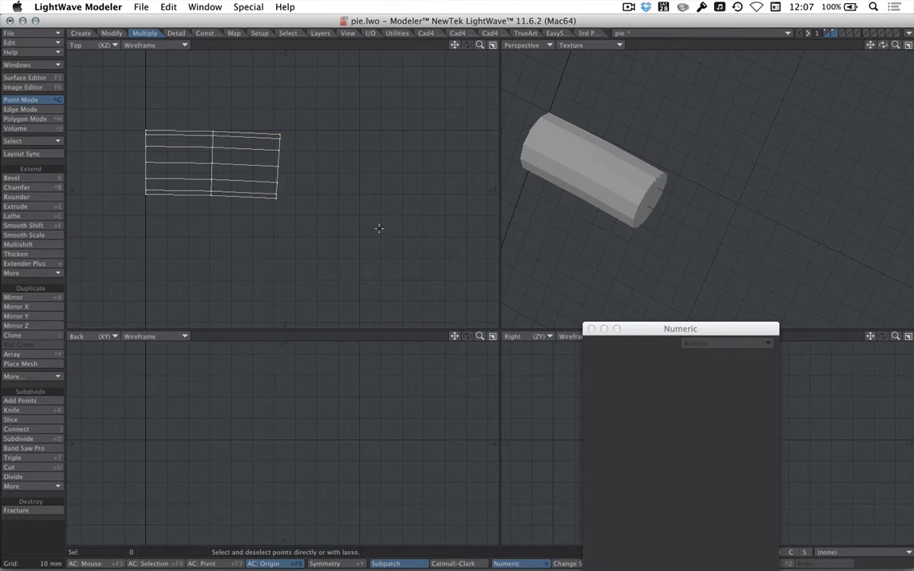
Select the twelve points around the tube piece's open end at the Z axis and cap it with a polygon
left_click_drag(518, 180, 618, 207, "alt")
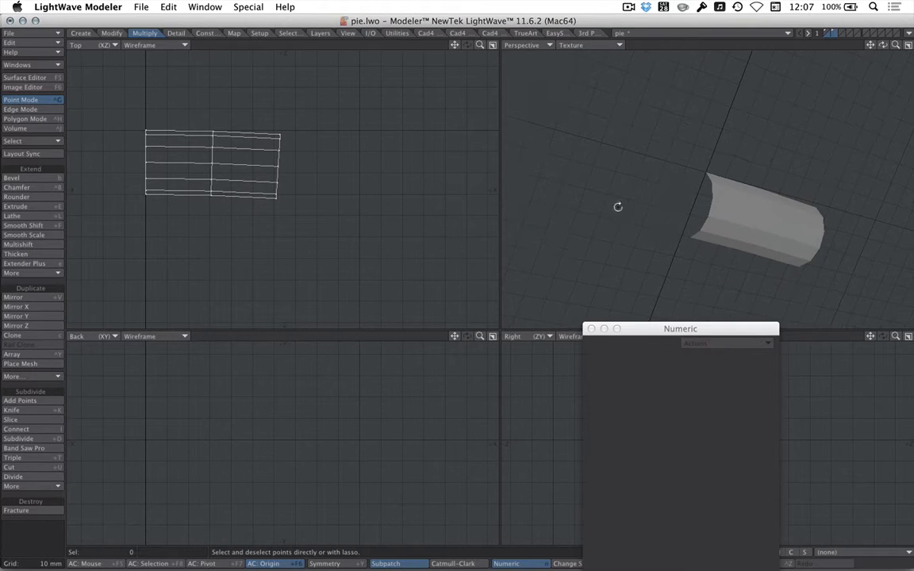
left_click(713, 198)
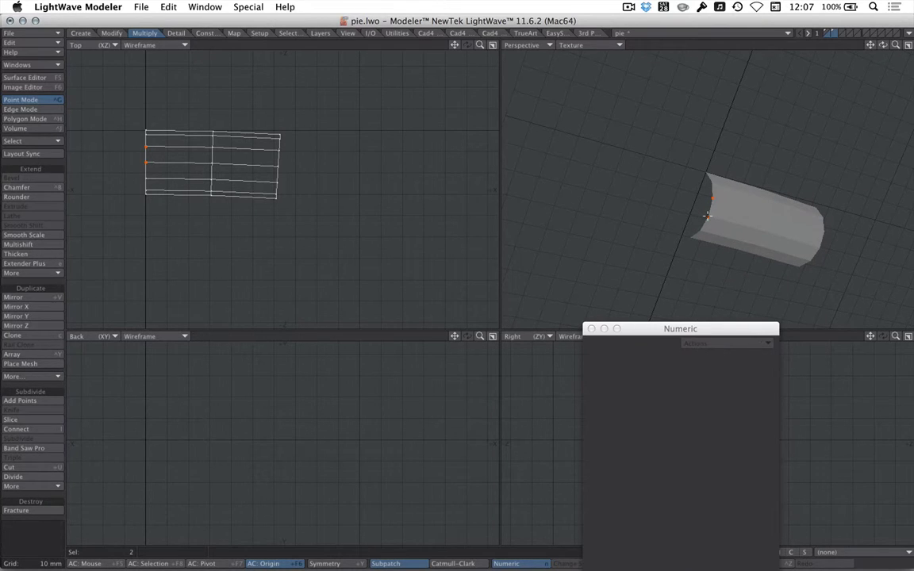
left_click(707, 215)
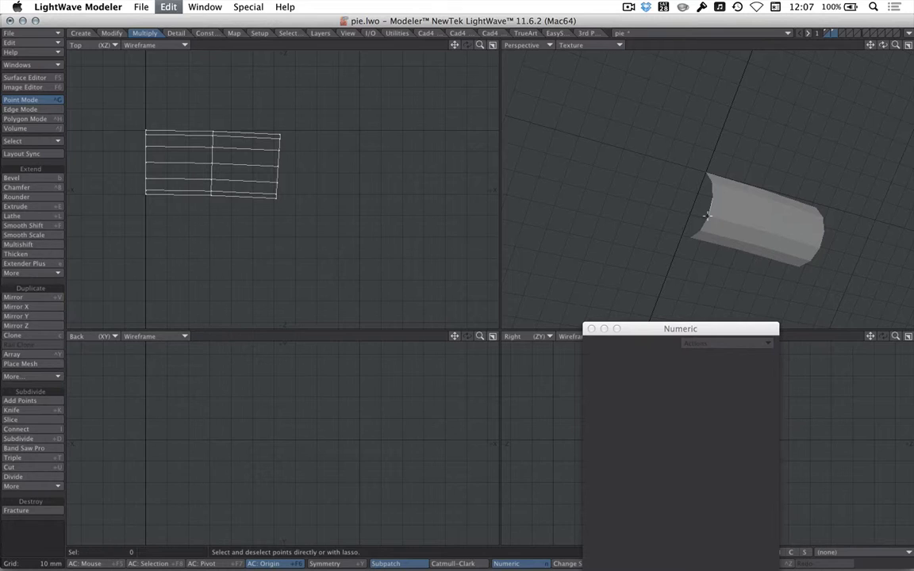
left_click(707, 215)
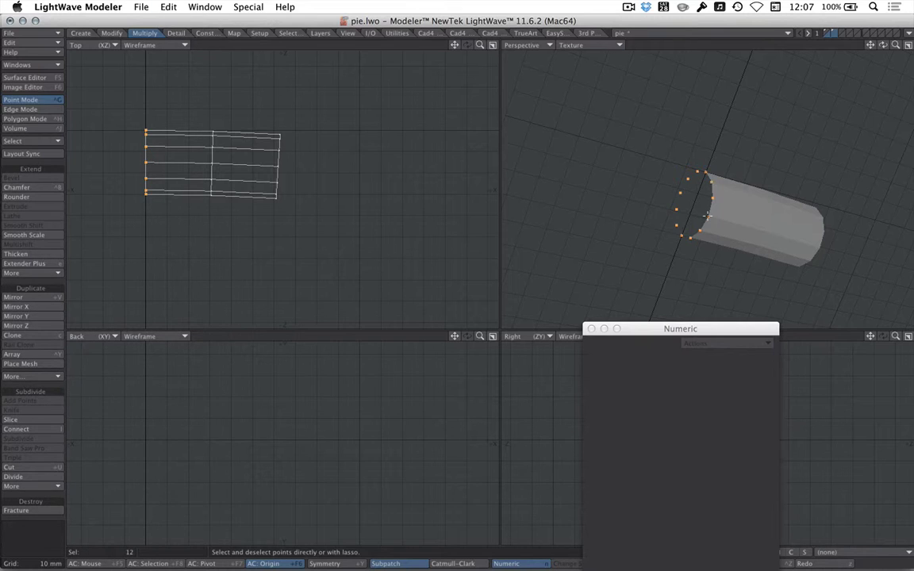
left_click(707, 215)
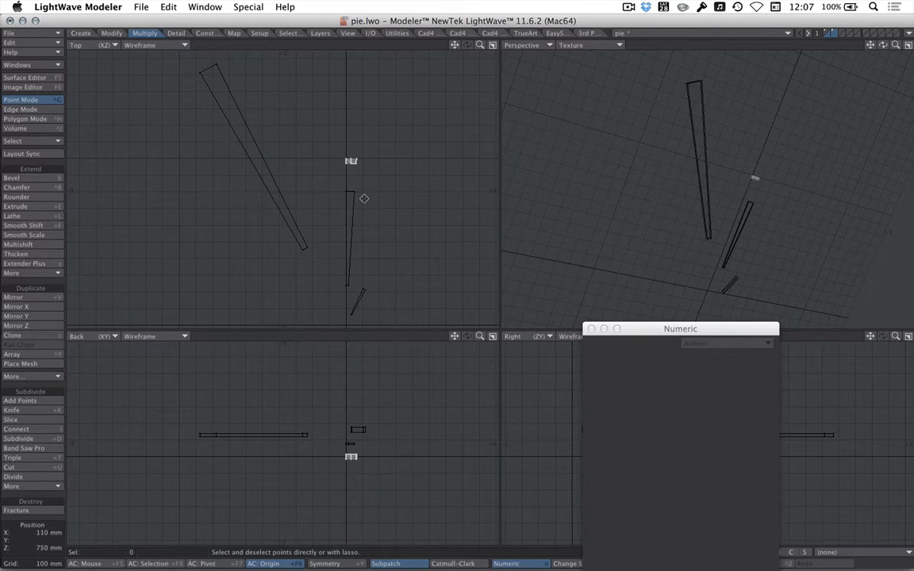
scroll(357, 167, "down", 2)
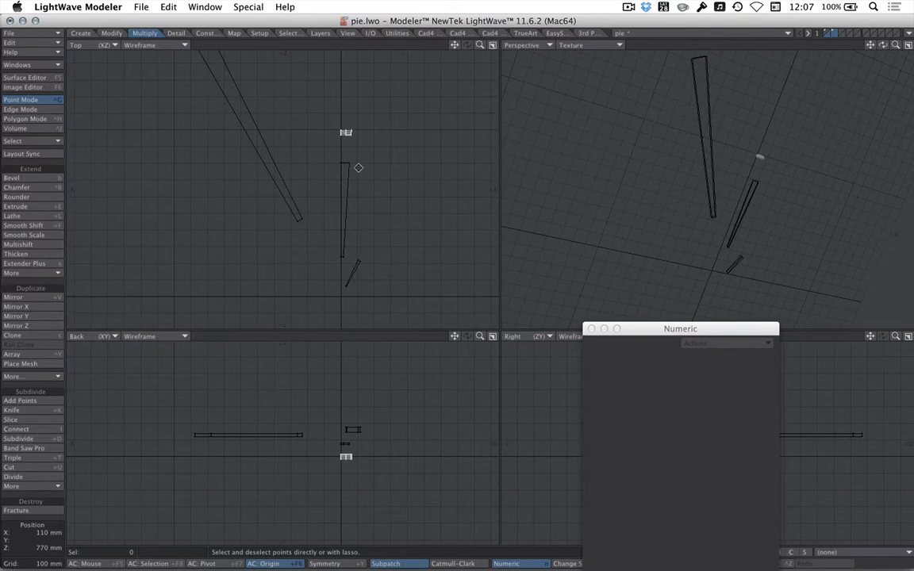
scroll(352, 165, "down", 2)
left_click_drag(801, 116, 763, 118, "alt")
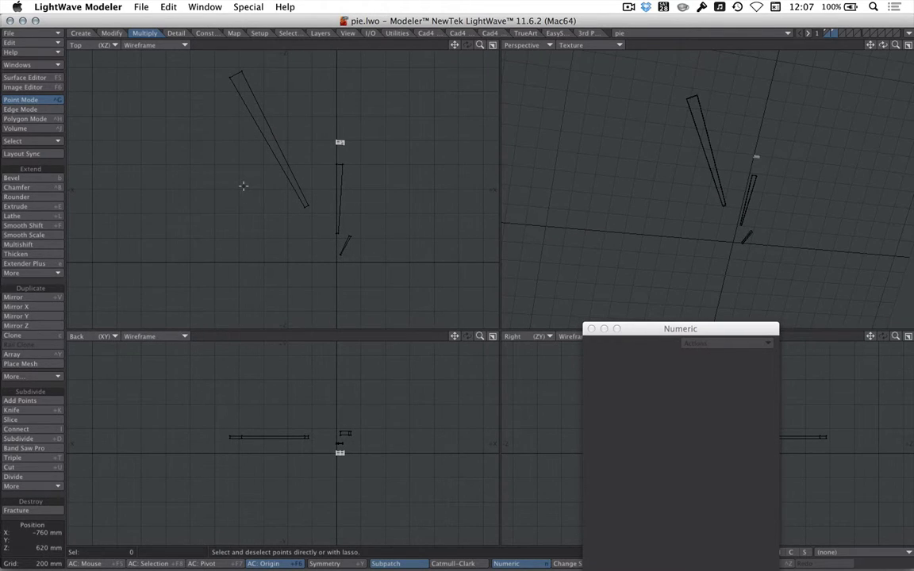
Switch to Layout, replace the open Instance Generator with the Scene Editor, and make one clone of pie_inst
key("super+Tab")
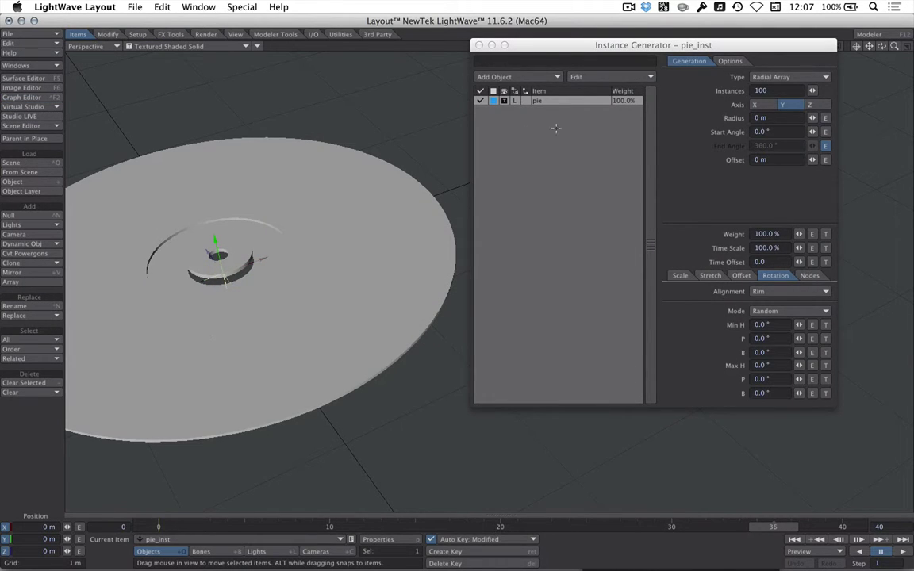
left_click(479, 45)
left_click(40, 125)
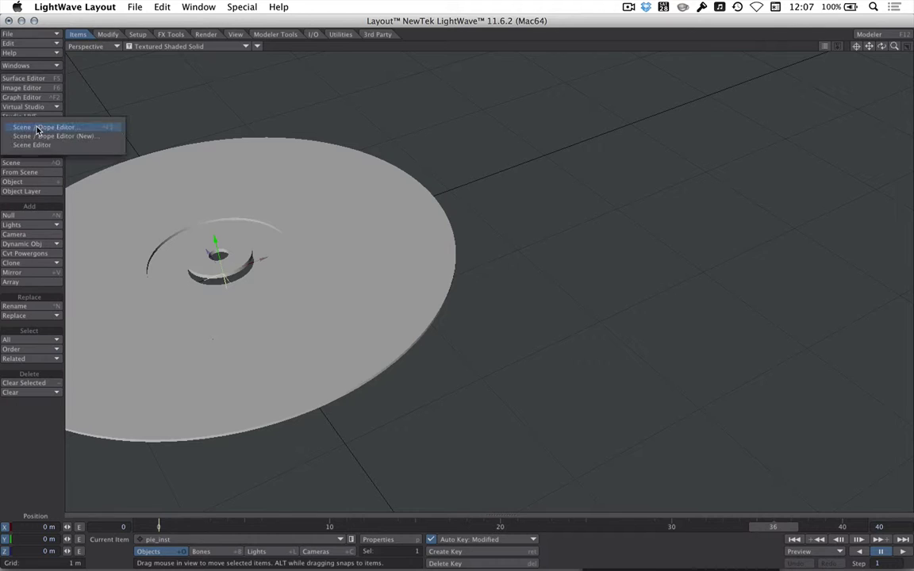
left_click(39, 129)
left_click_drag(431, 79, 595, 62)
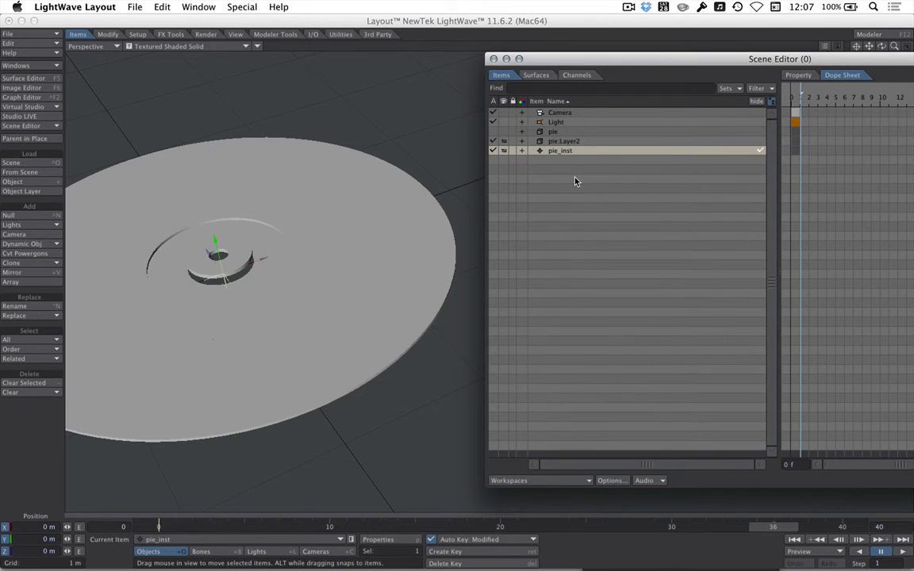
key("ctrl+c")
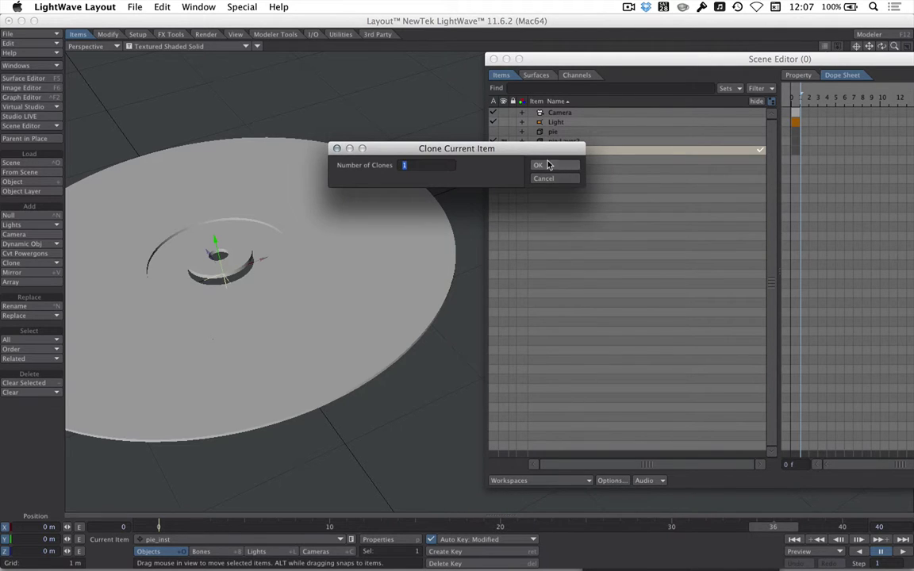
left_click(545, 167)
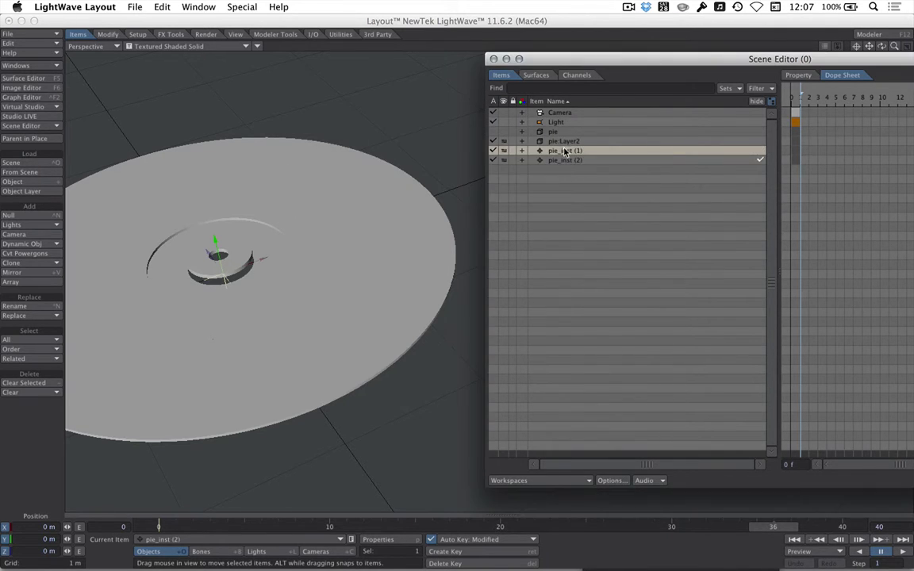
In the Instance Generator of pie_inst (2), replace the instanced pie object with pie:Layer2
left_click(566, 161)
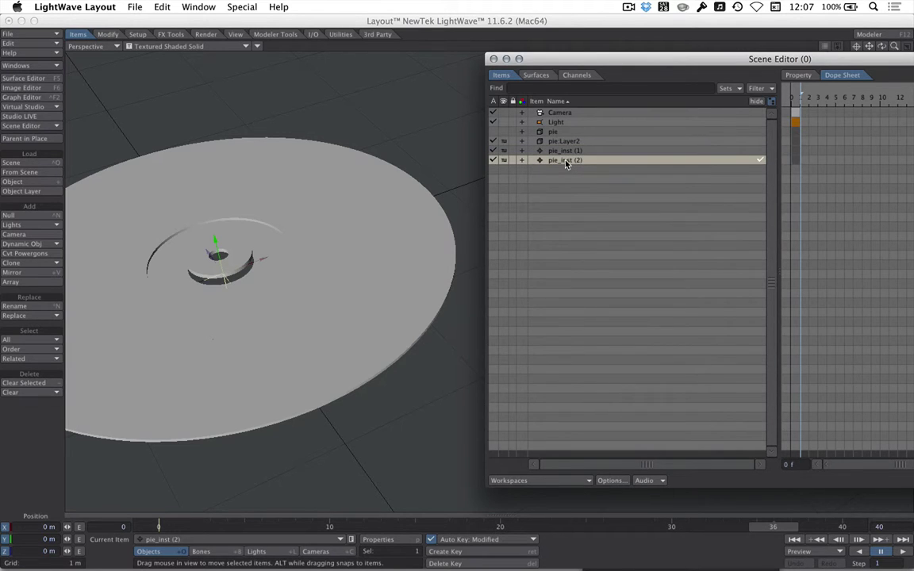
key("p")
double_click(744, 197)
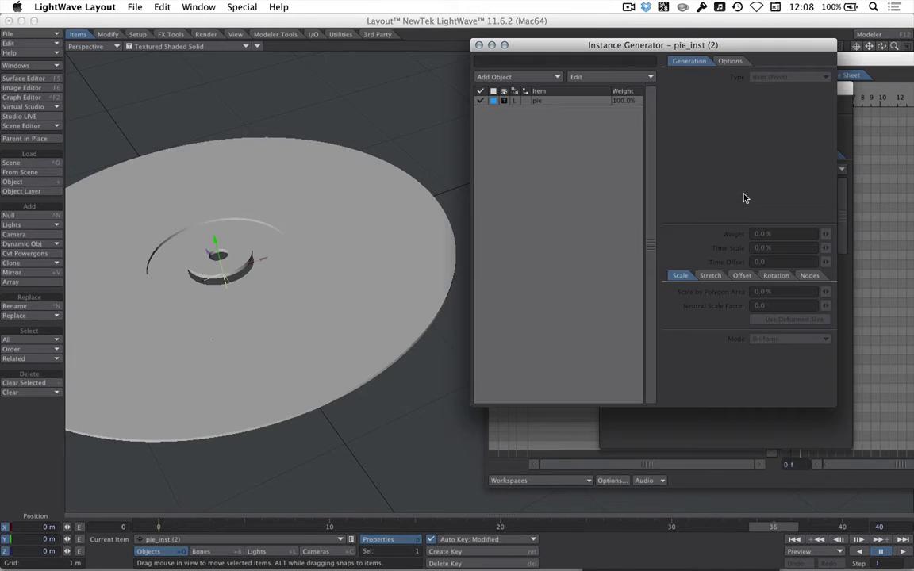
left_click(545, 104)
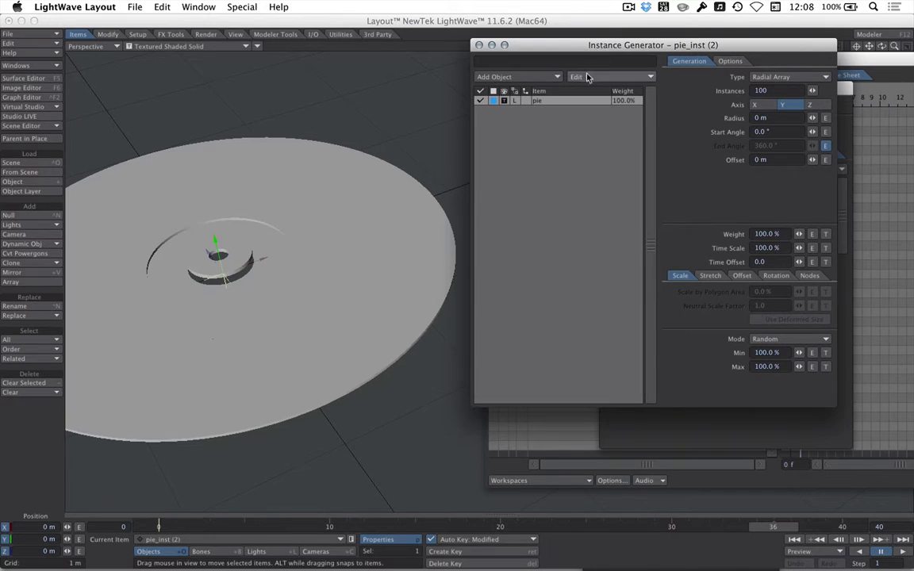
left_click(593, 77)
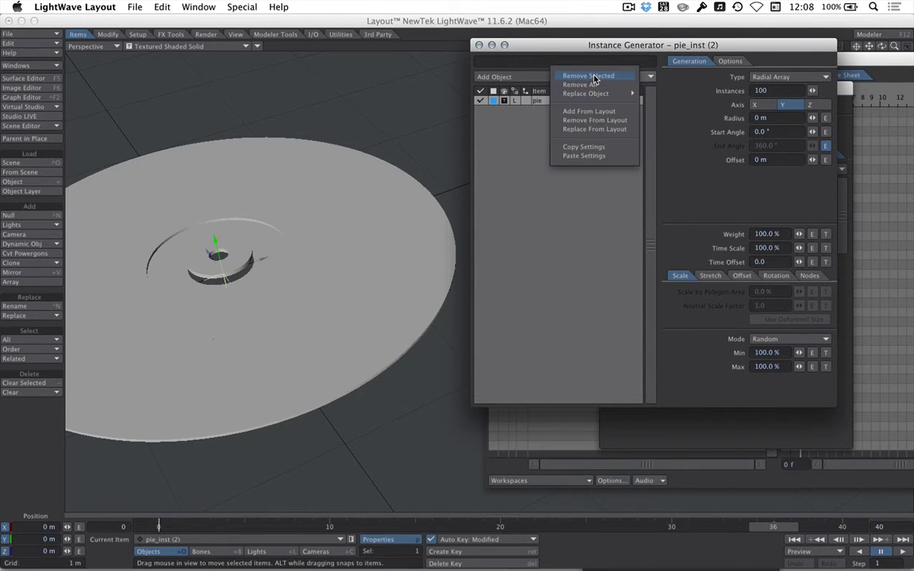
mouse_move(594, 94)
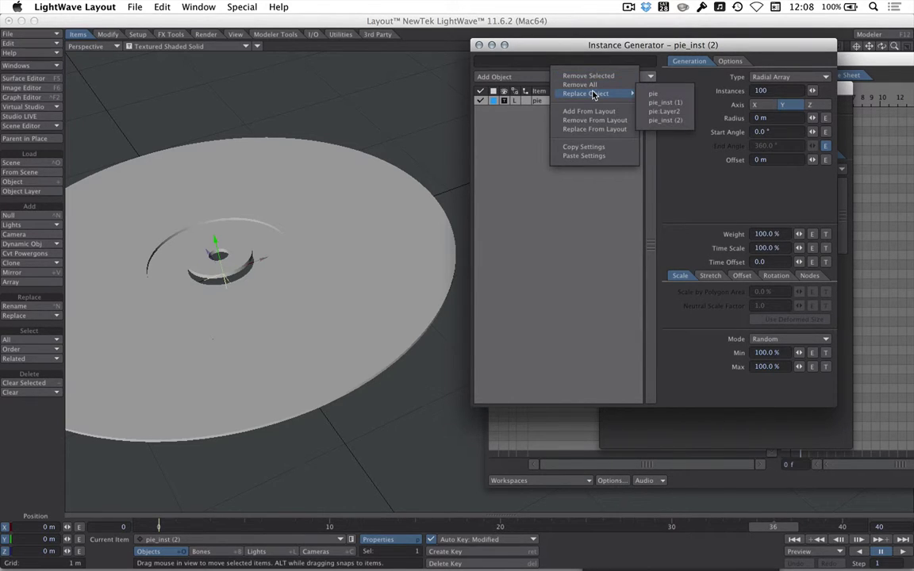
left_click(648, 112)
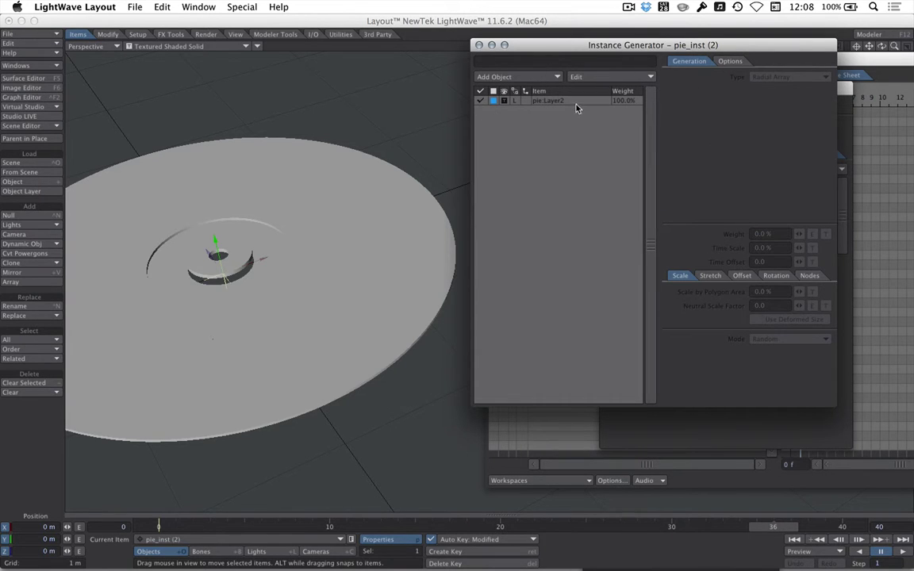
left_click(479, 45)
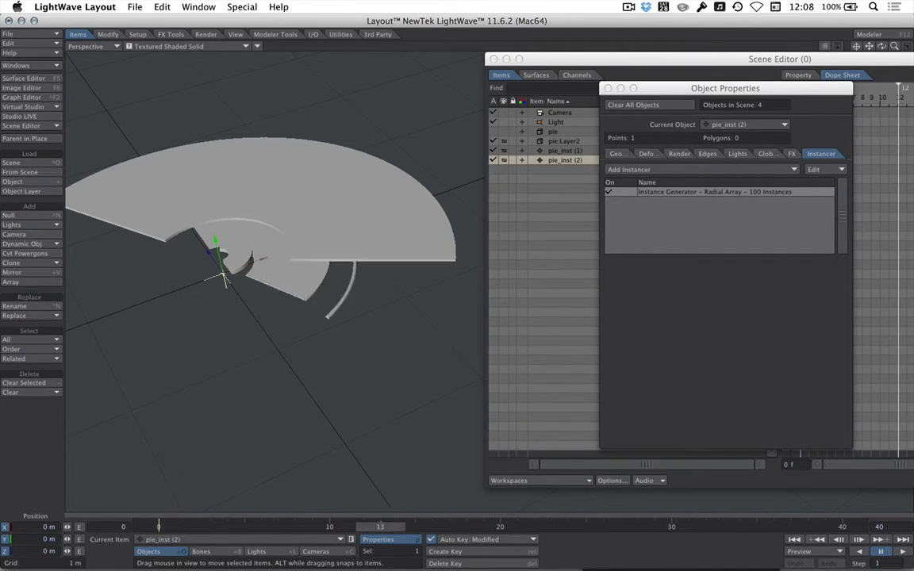
Switch to Modeler, move the tube piece 280 mm up along Y and rotate it -90° around the Y axis at the origin
key("super+Tab")
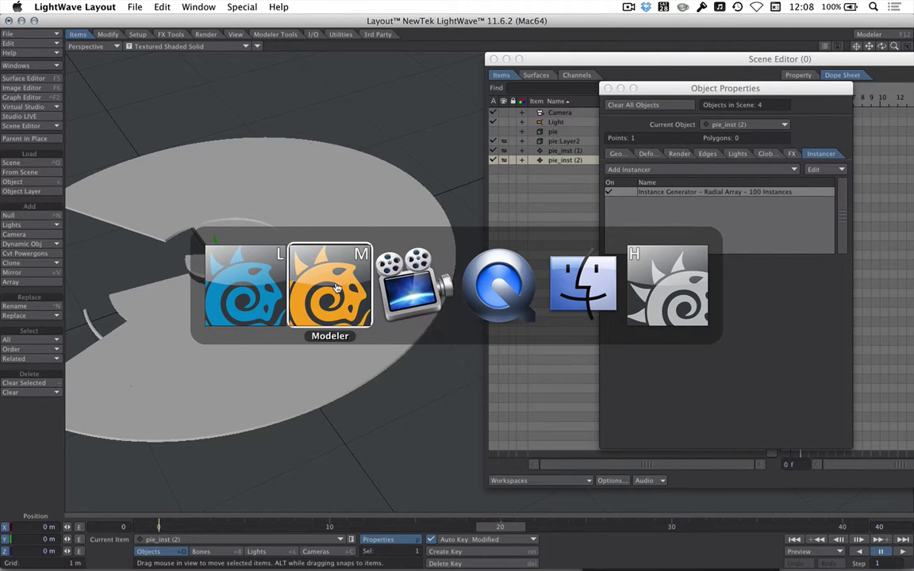
left_click(296, 262)
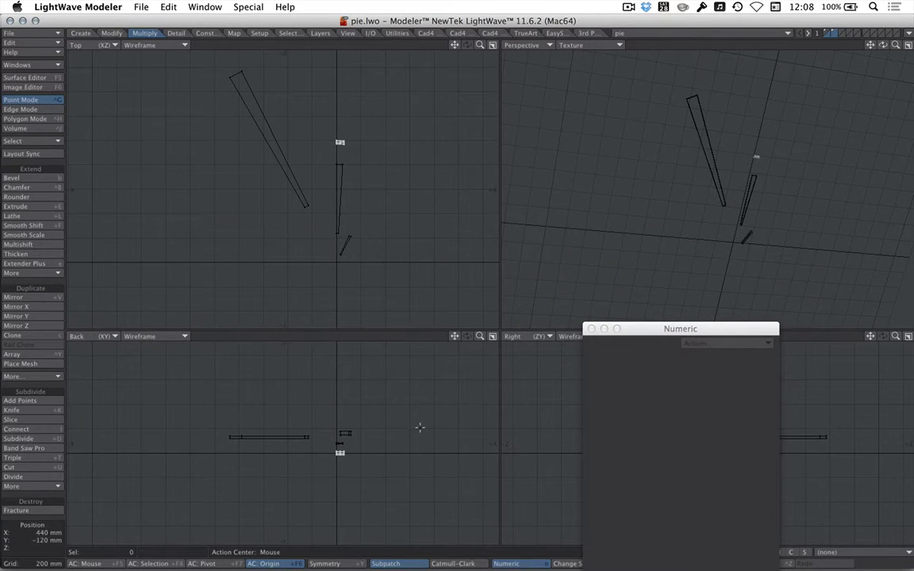
left_click_drag(313, 411, 307, 378)
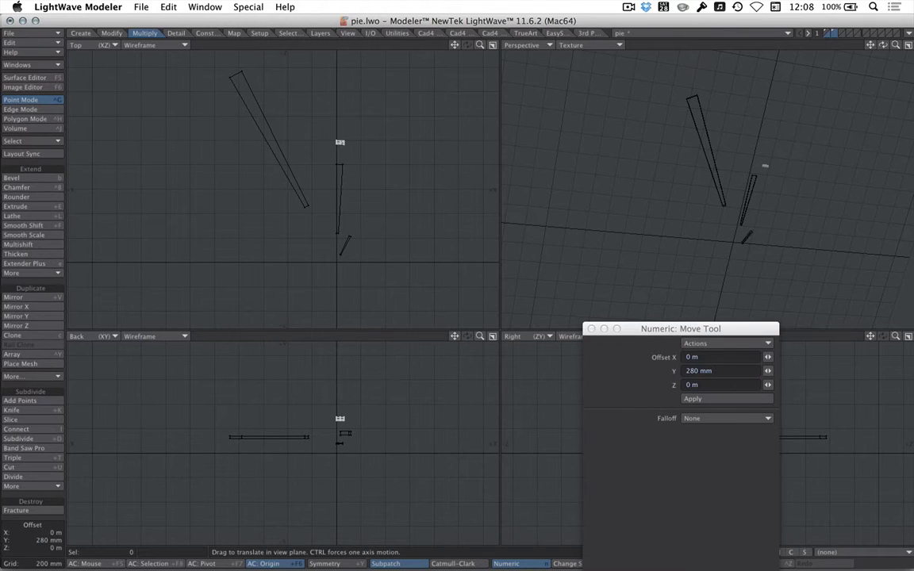
key("y")
left_click_drag(350, 154, 408, 212)
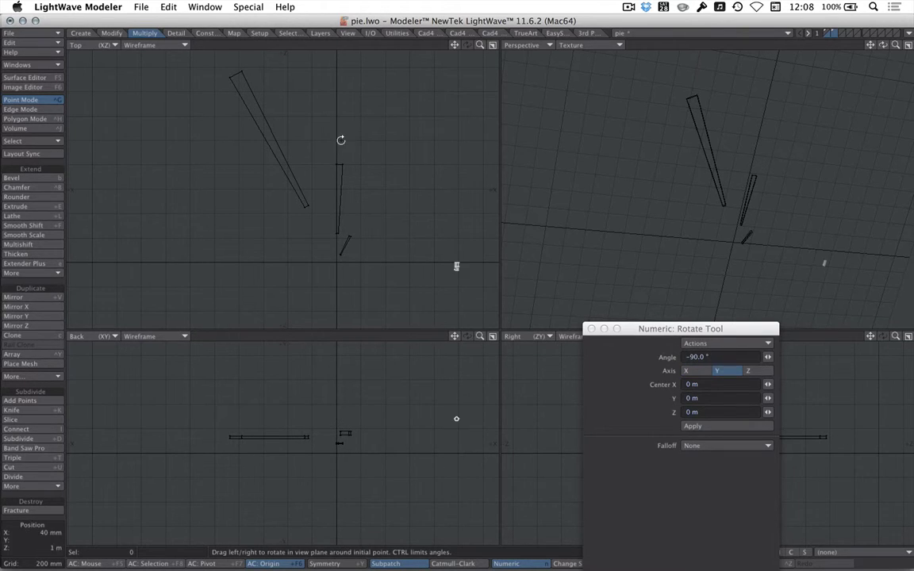
Switch to Layout and play the animation from the start to check how the thin ring and the slice rings grow
key("super+Tab")
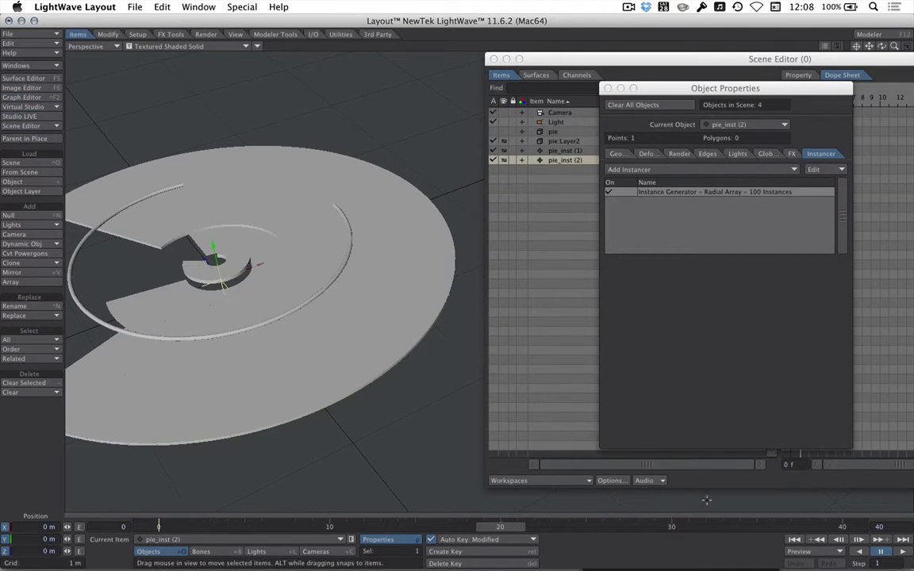
left_click(790, 543)
left_click(903, 552)
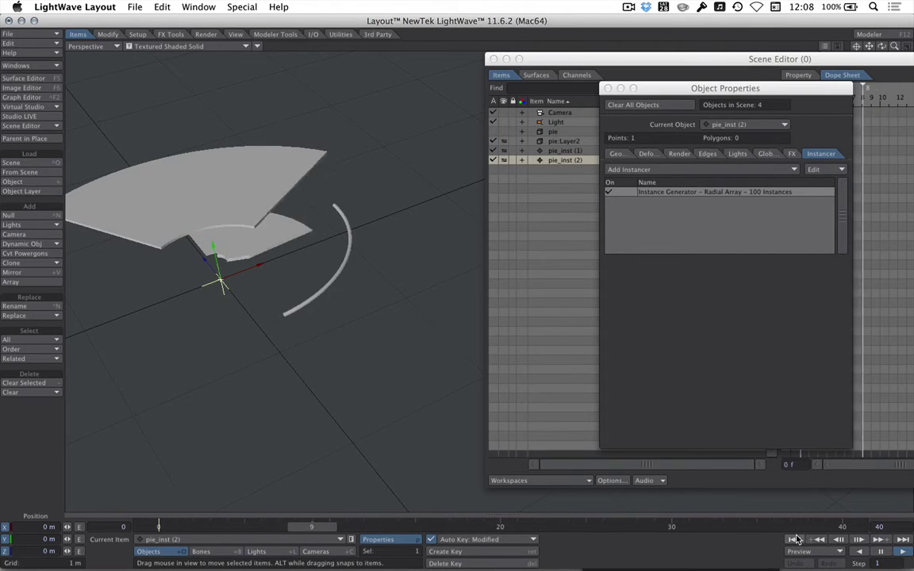
left_click(881, 552)
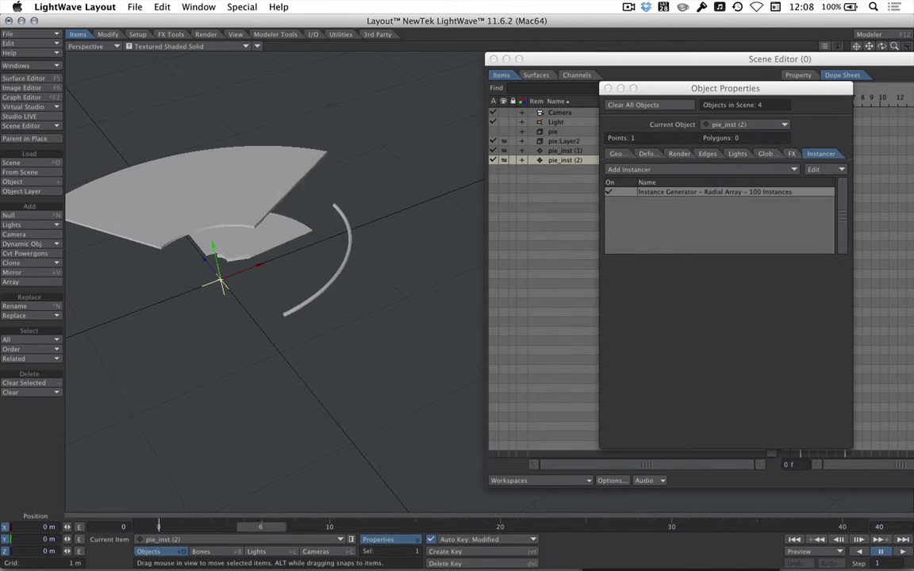
Close the object properties, move the Scene Editor aside, and open the instance angle curve of pie_inst (2) in the Graph Editor
left_click(608, 88)
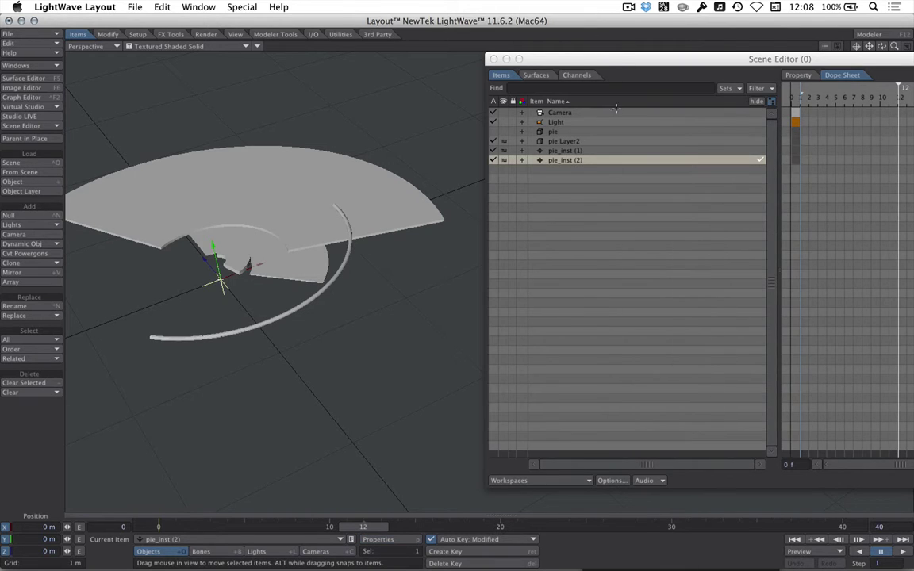
left_click_drag(609, 59, 653, 51)
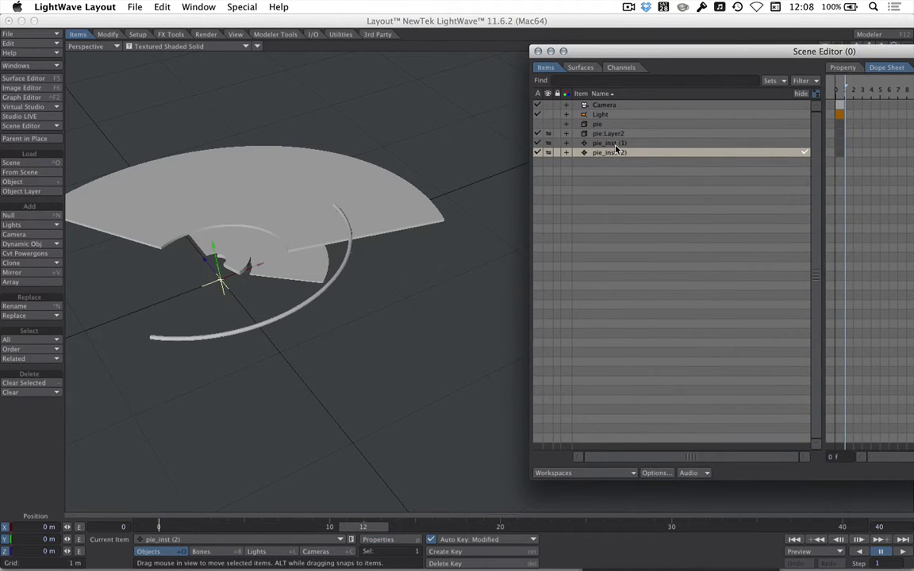
left_click(24, 96)
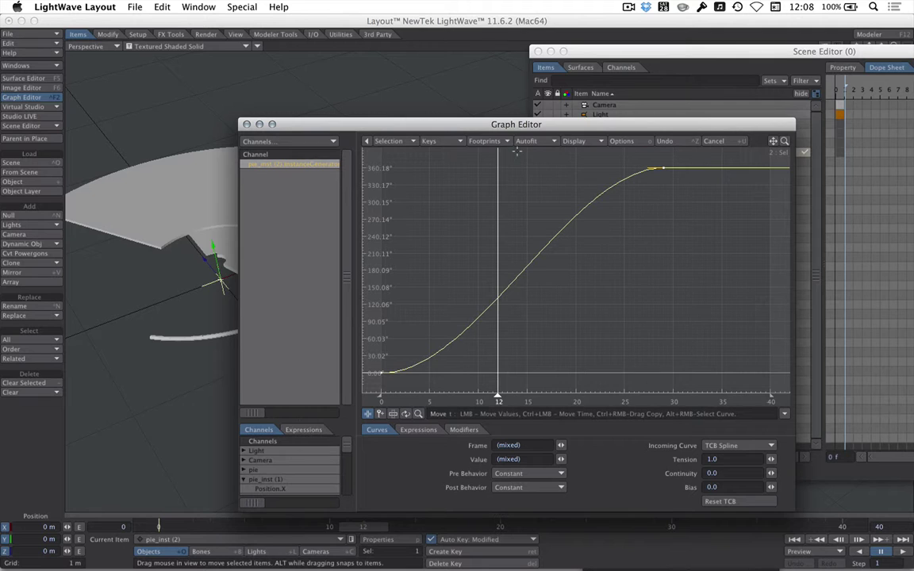
left_click(577, 141)
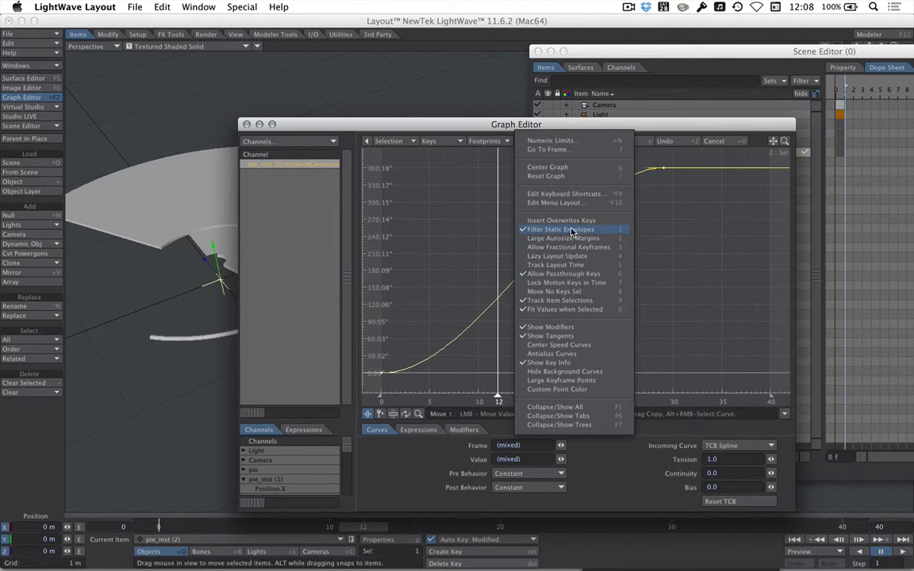
left_click(425, 205)
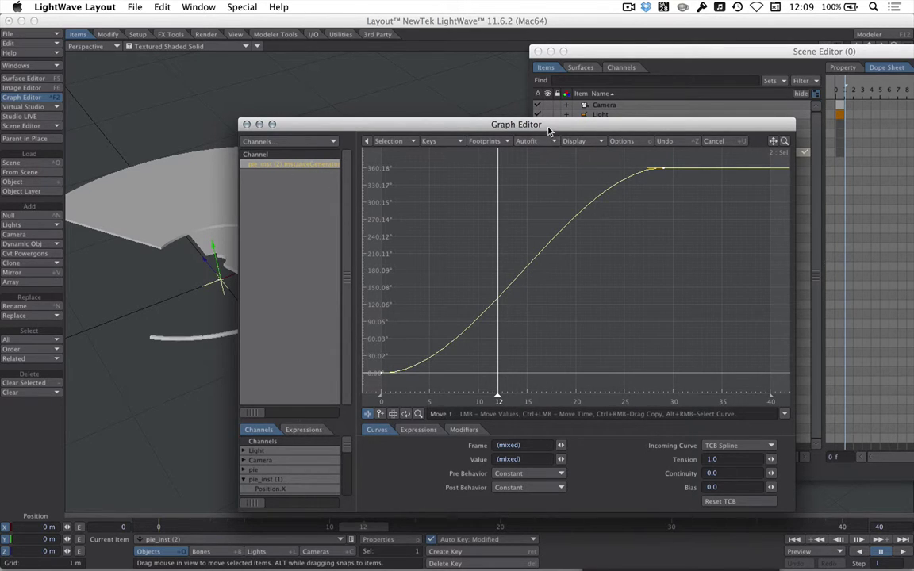
Set the frame 29 key of the angle curve of pie_inst (2) to -360°
key("a")
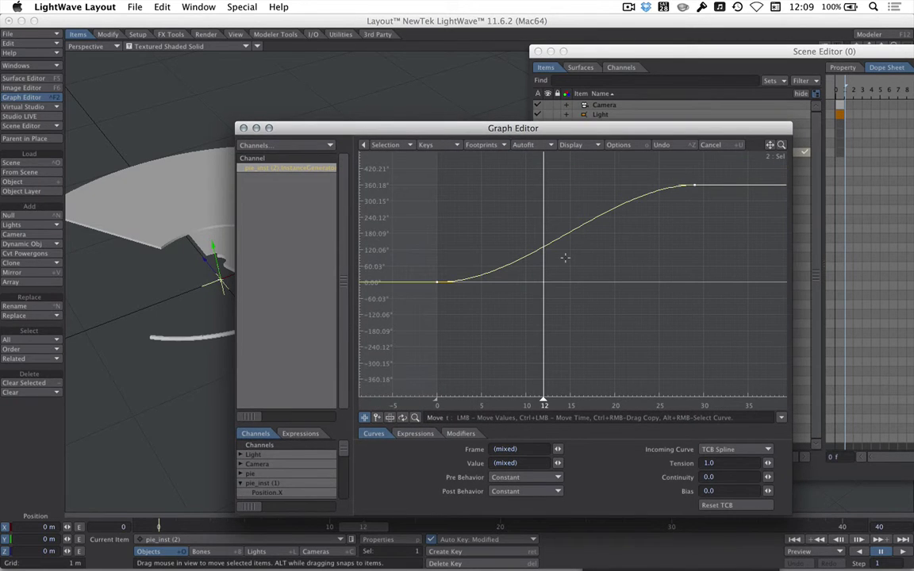
left_click(693, 197)
left_click_drag(695, 183, 690, 371)
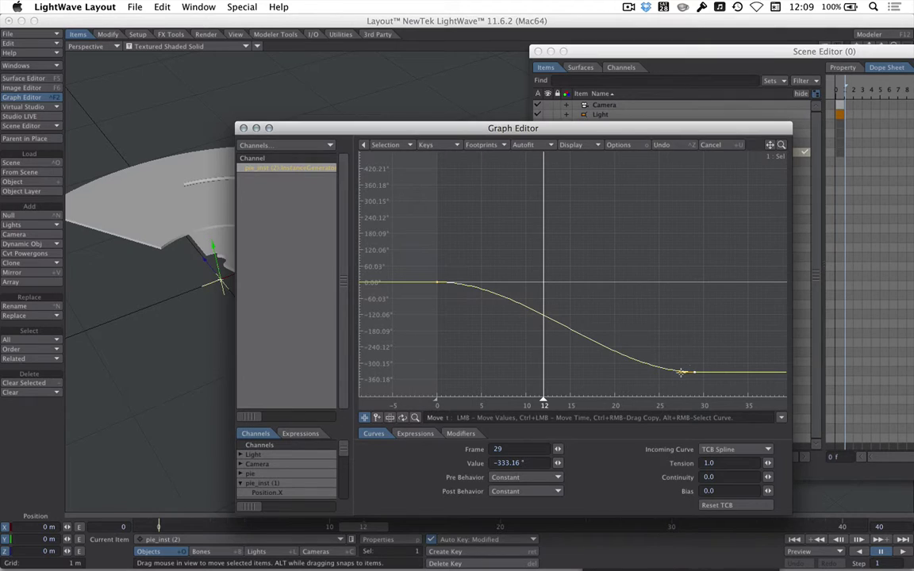
left_click(528, 463)
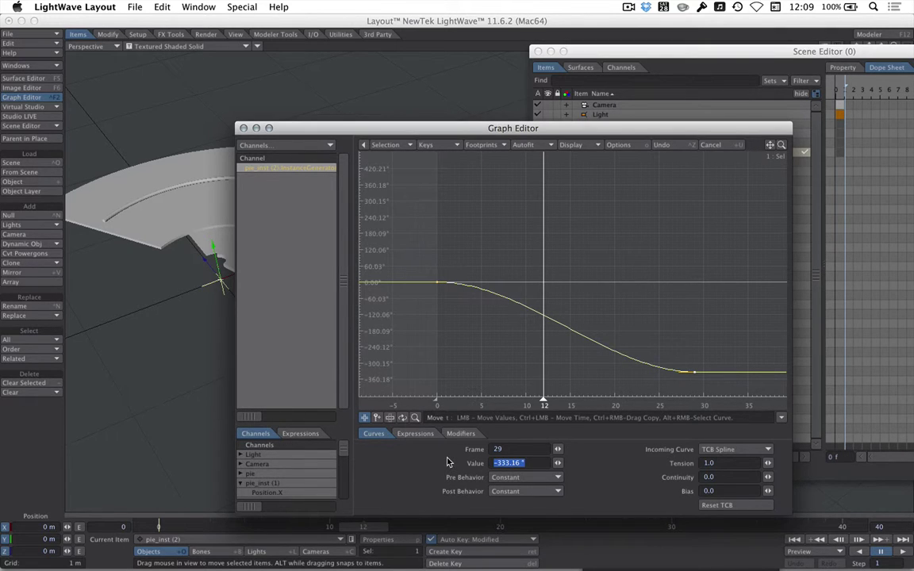
type("-360")
key("Return")
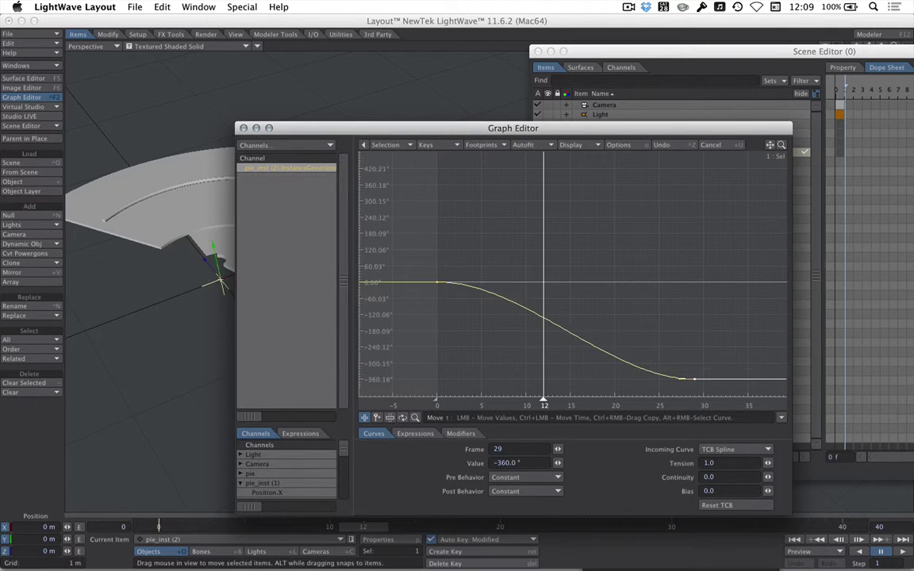
Move the start key of the pie_inst (2) angle curve to frame 3 and its -360° end key to about frame 39
scroll(595, 349, "up", 3)
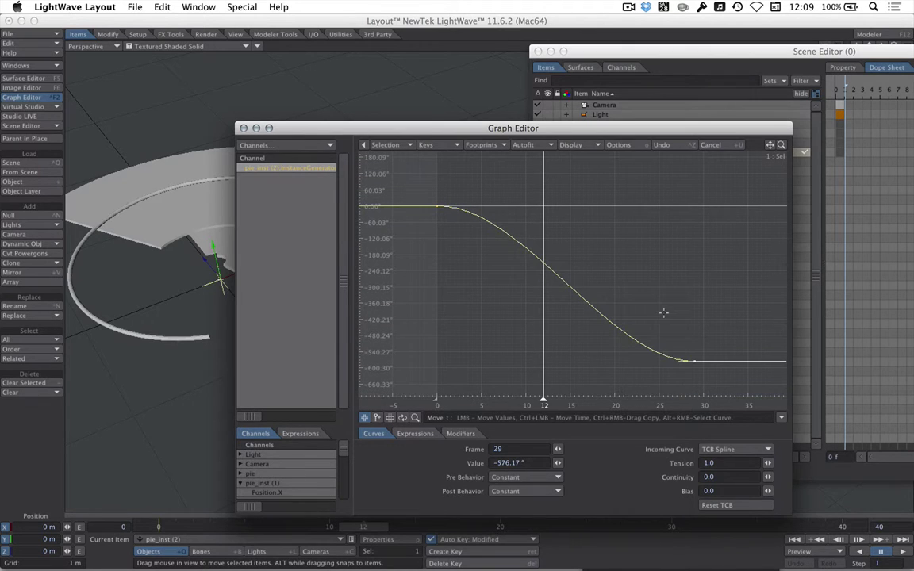
scroll(374, 206, "down", 3)
right_click_drag(406, 187, 487, 277)
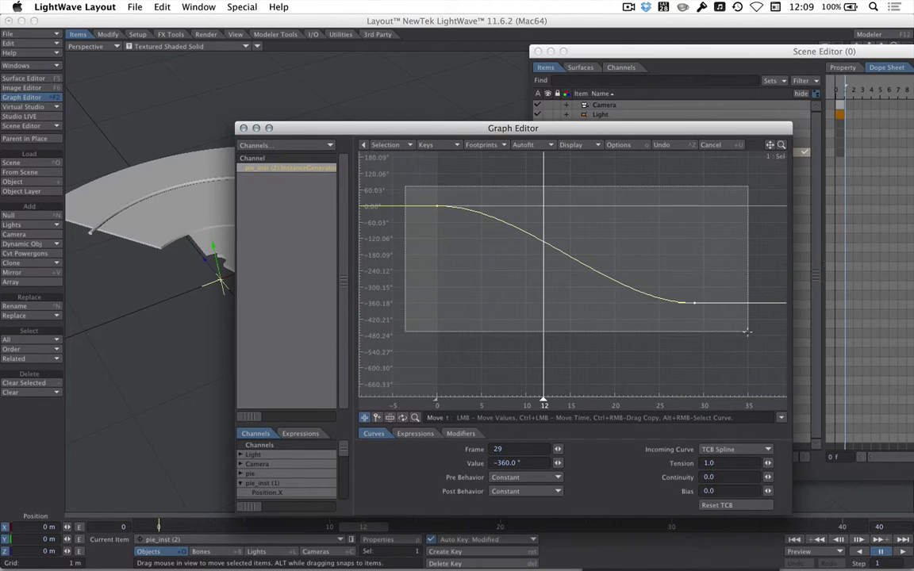
left_click_drag(439, 206, 463, 207, "ctrl")
left_click(658, 145)
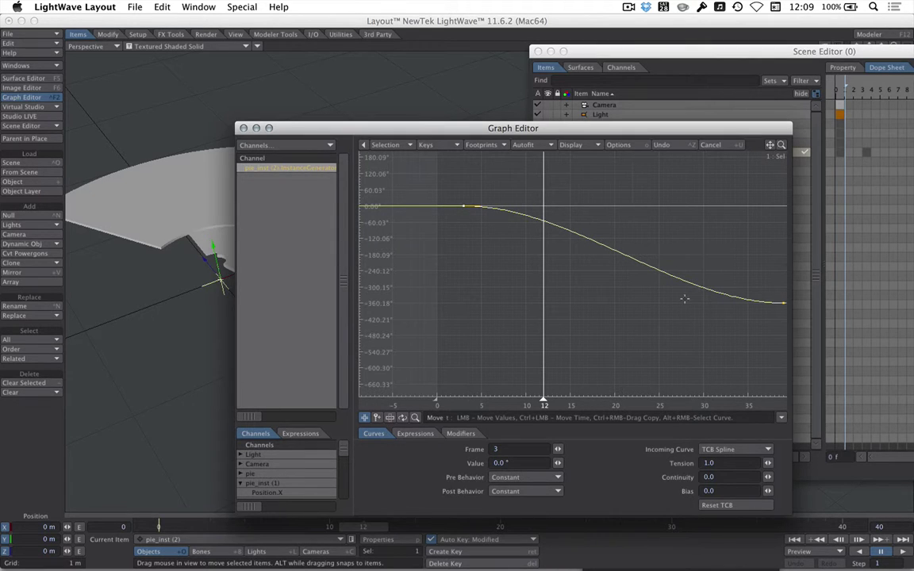
Close the Graph Editor and play the animation to check the delayed sweep of the thin ring, stopping near the end
left_click(244, 129)
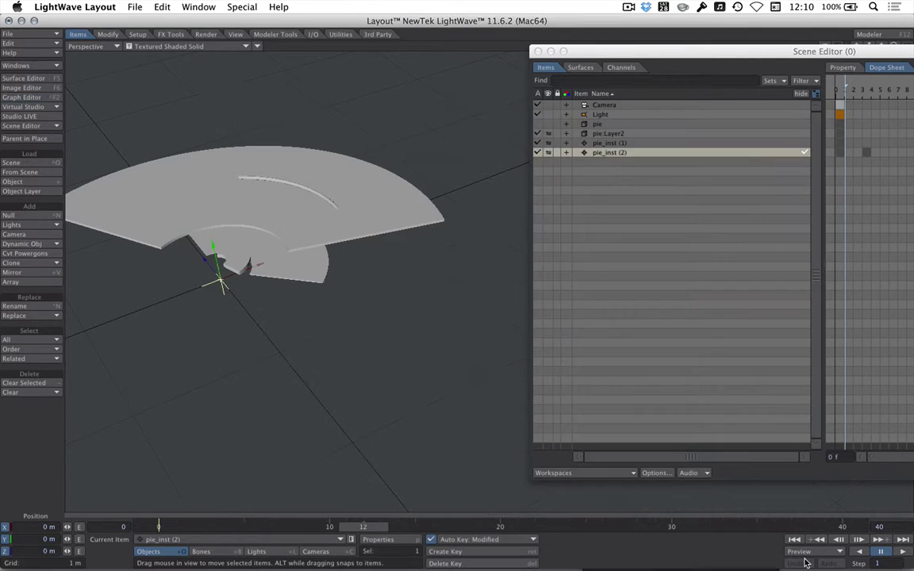
left_click(903, 552)
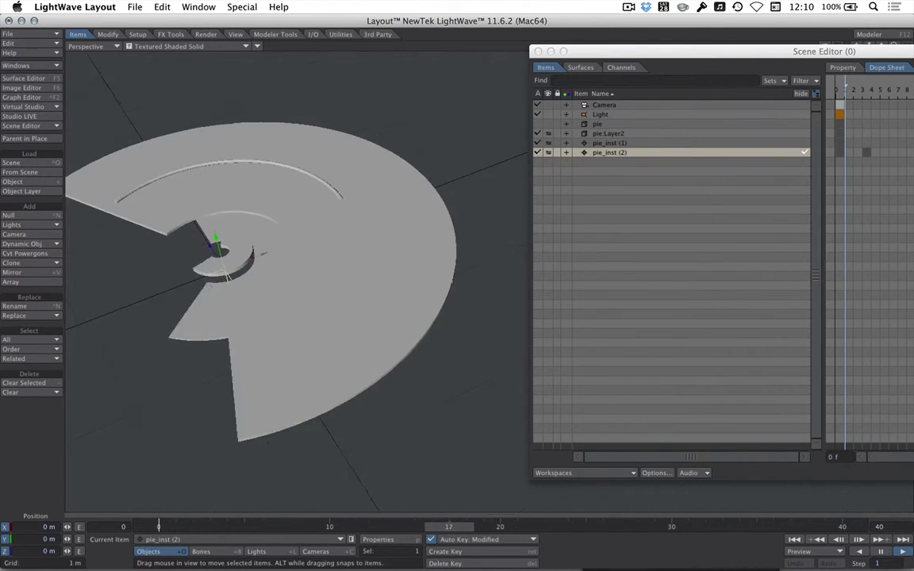
left_click(857, 541)
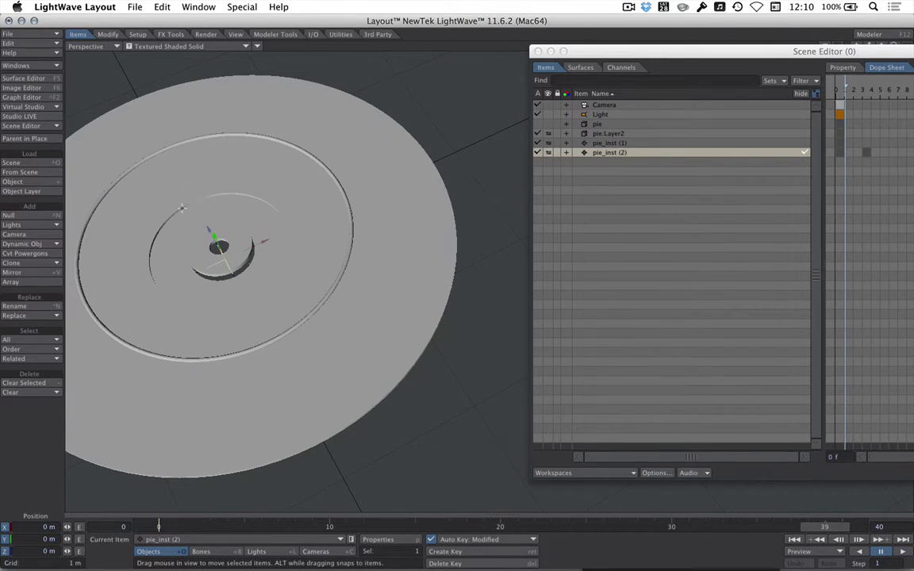
Switch to Modeler, select the tube piece's polygons, duplicate them in place and rotate the copy 60° around the Y axis at the origin
key("super+Tab")
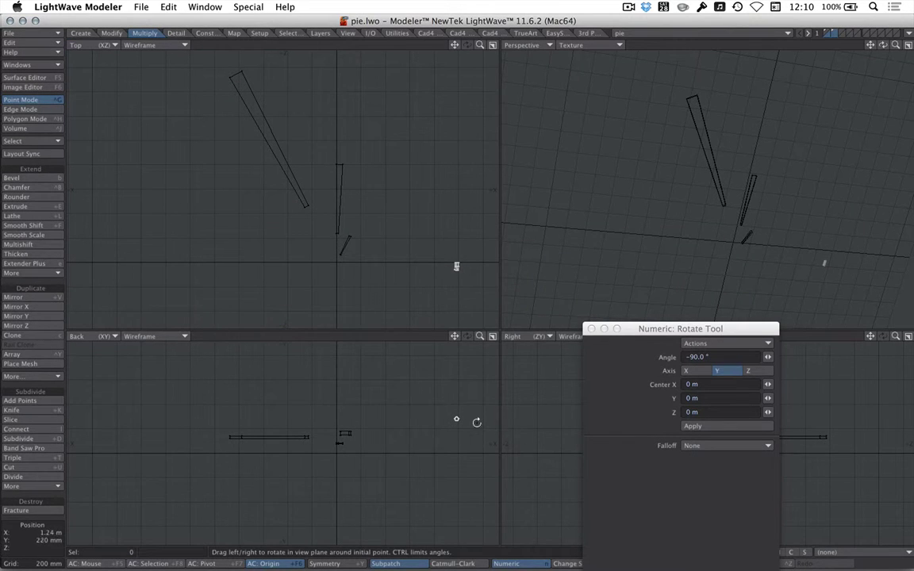
key("space")
key("space")
key("space")
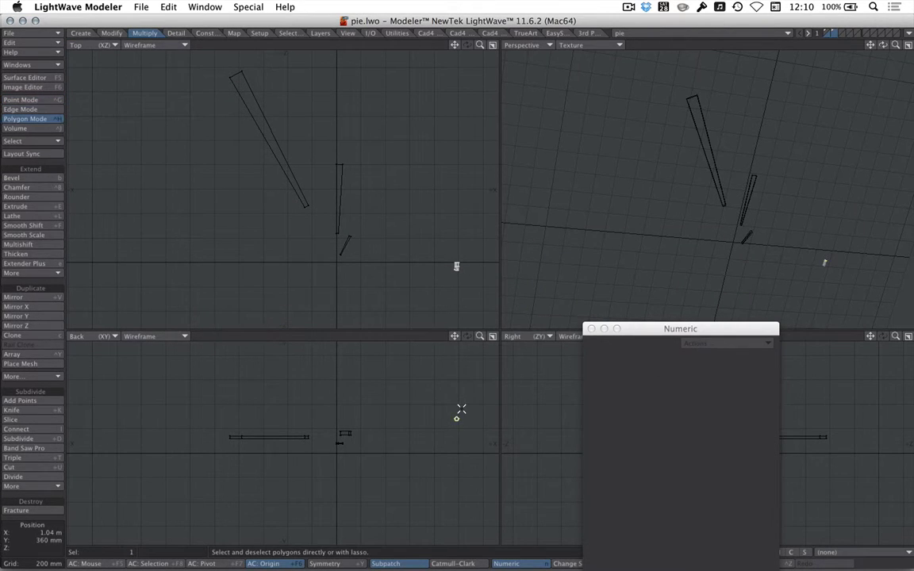
right_click_drag(433, 432, 446, 391)
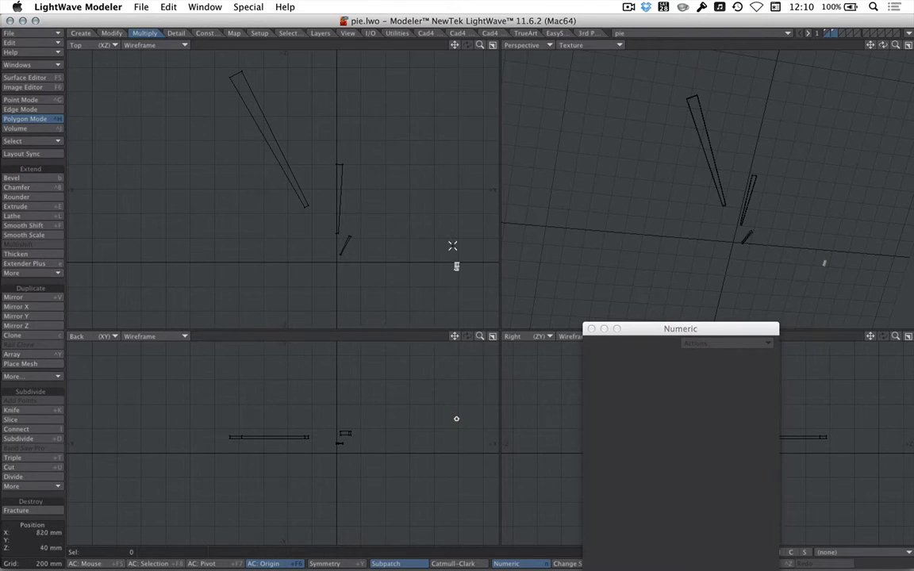
mouse_move(453, 245)
right_mouse_down()
mouse_move(456, 287)
mouse_move(446, 235)
right_mouse_up()
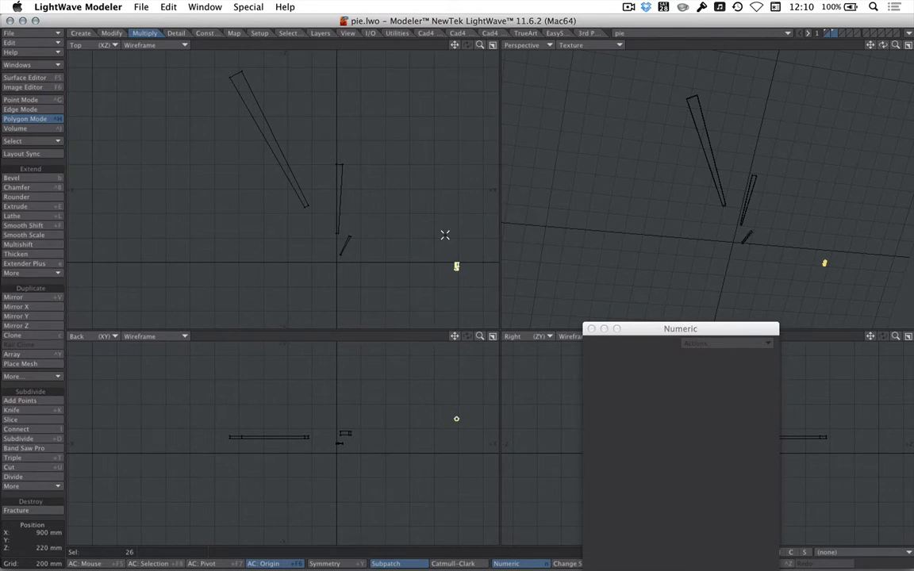
key("super+c")
key("y")
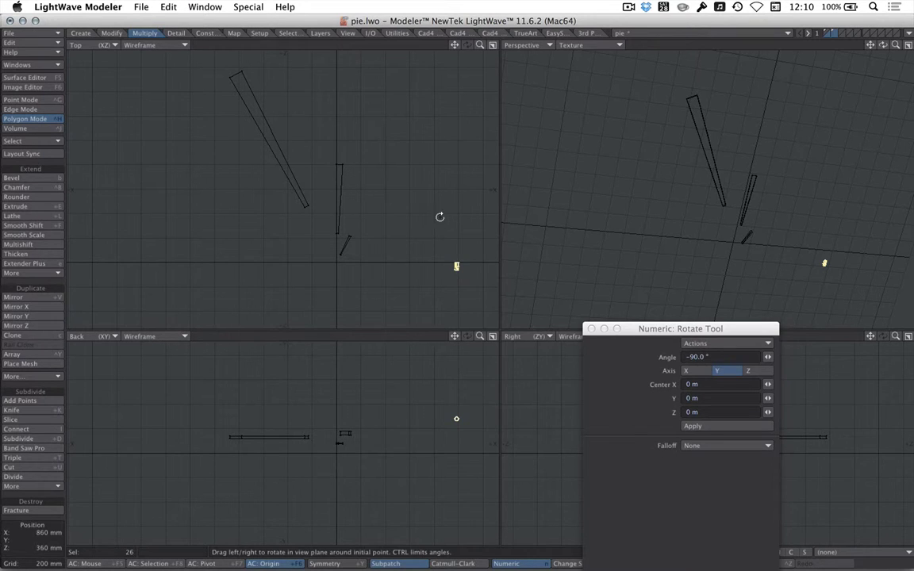
left_click_drag(439, 216, 393, 216, "ctrl")
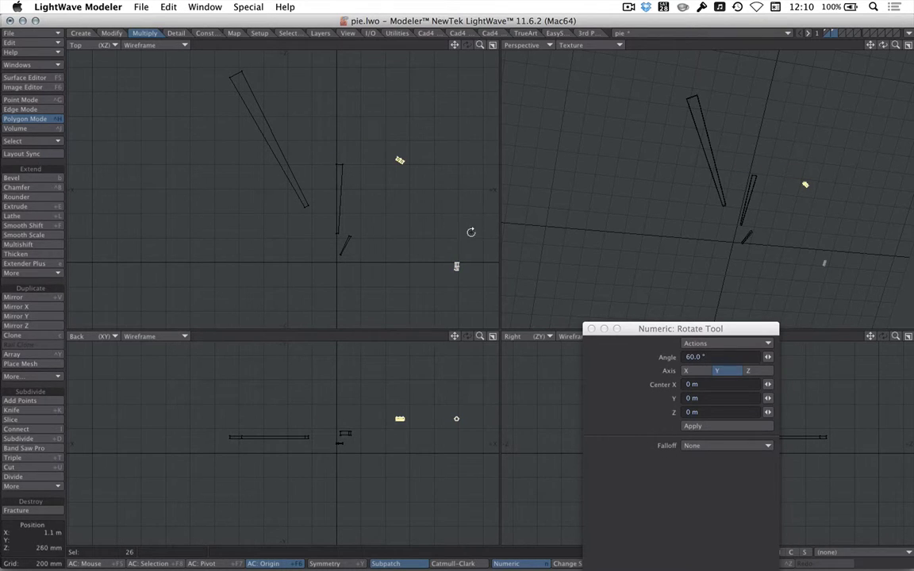
Scale the copied tube piece to about half its size around the origin and move it 140 mm up along Y
key("h")
left_click_drag(380, 93, 359, 147, "ctrl")
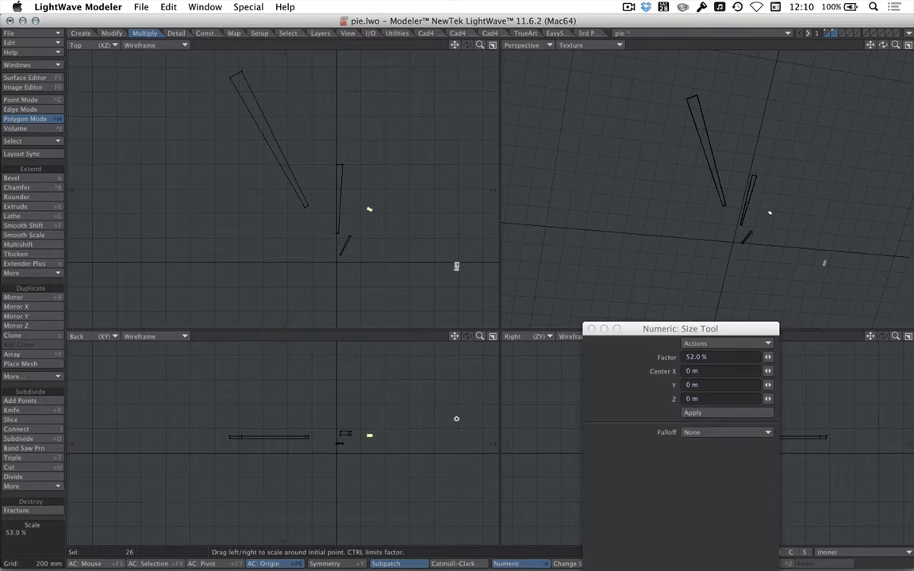
key("t")
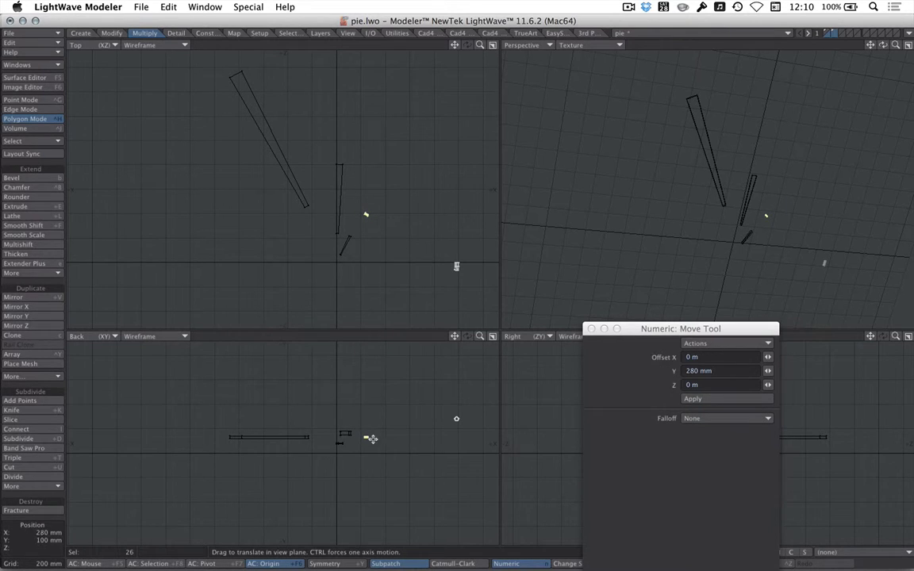
left_click_drag(336, 399, 336, 390)
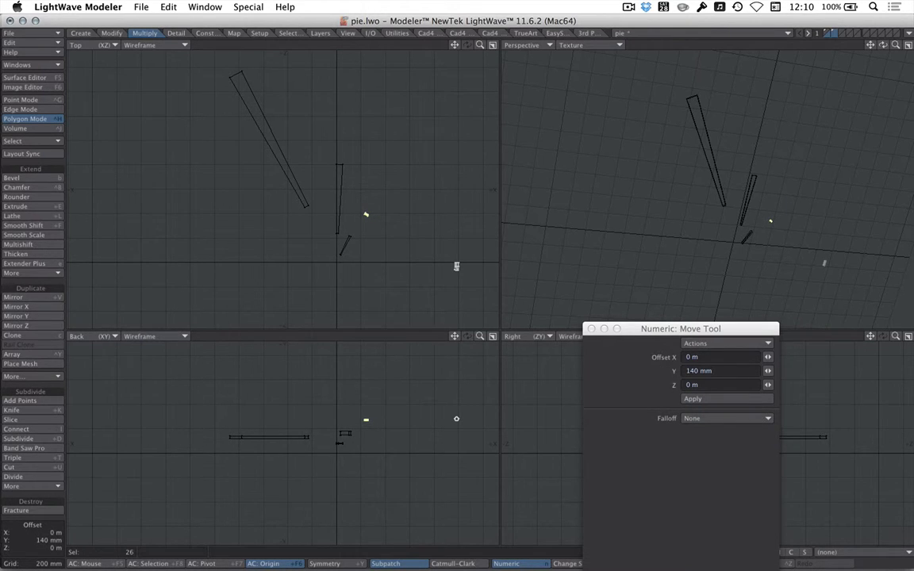
key("n")
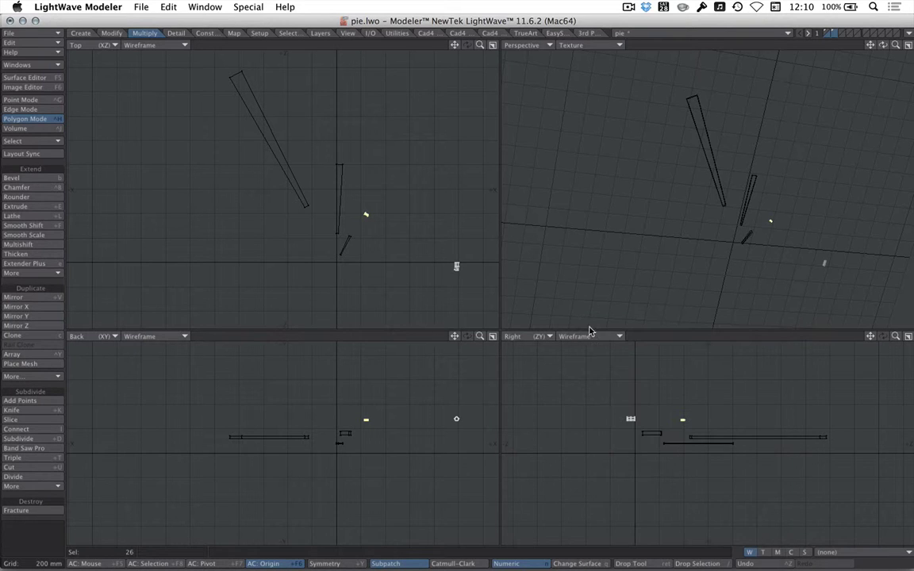
Move the Modeler window aside, examine the new inner thin ring in Layout and return to Modeler
left_click_drag(226, 20, 599, 20)
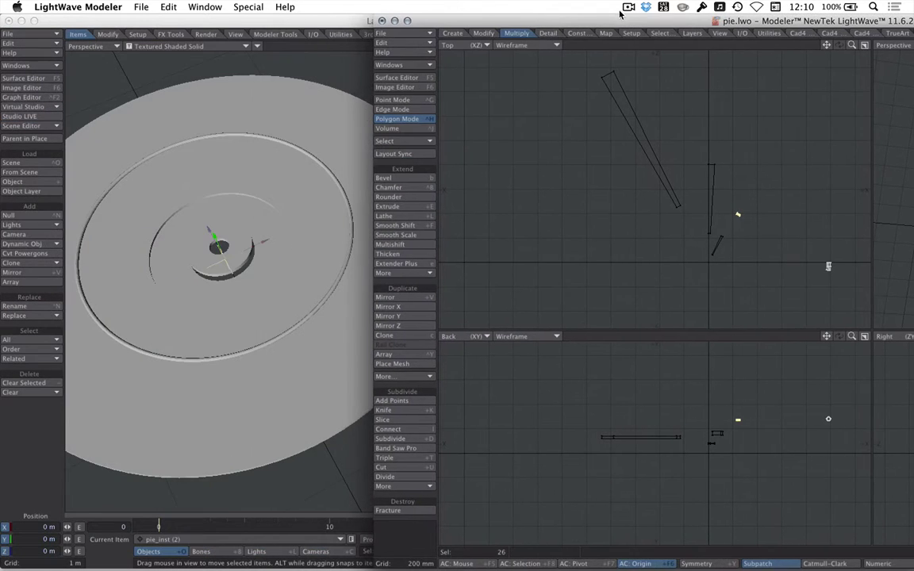
left_click(391, 154)
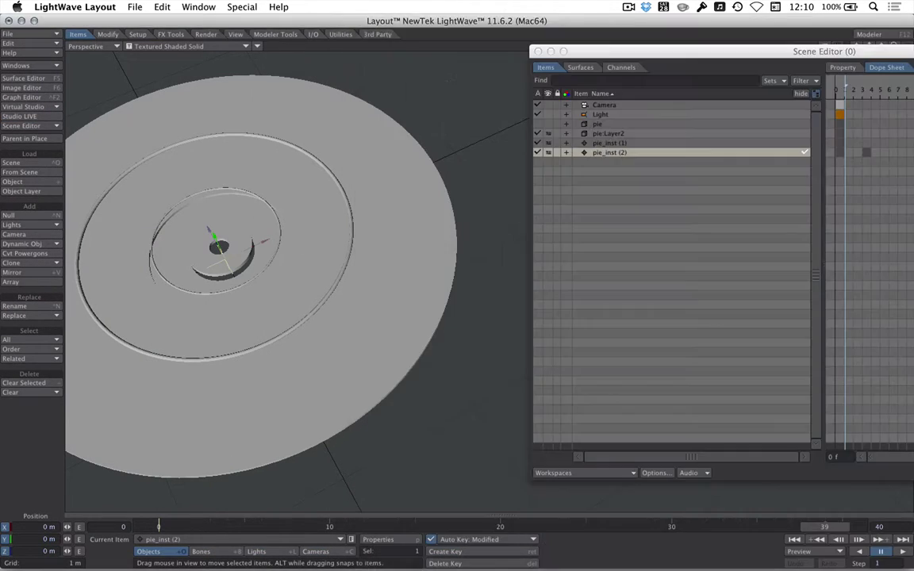
key("super+Tab")
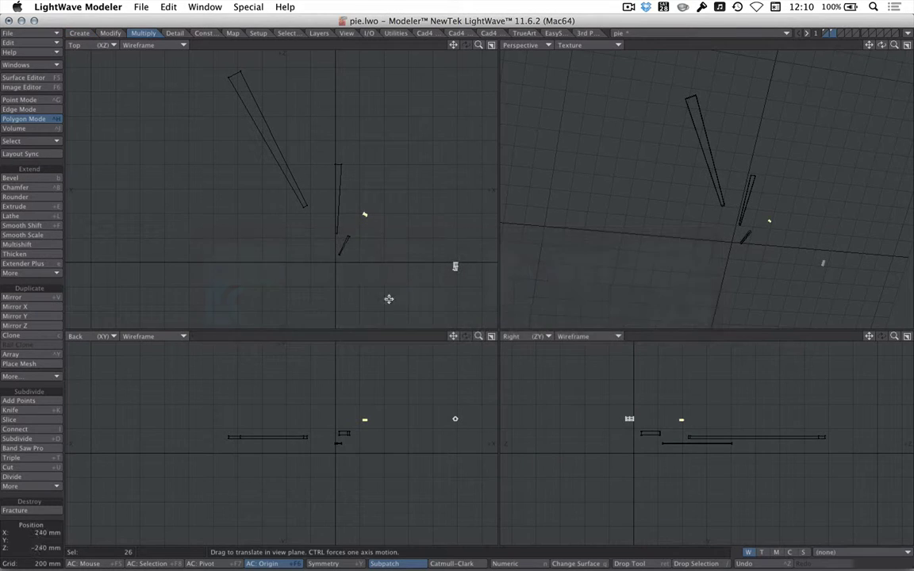
Enlarge the copied tube piece around the origin for a wider second ring and raise it slightly along Y
key("shift+h")
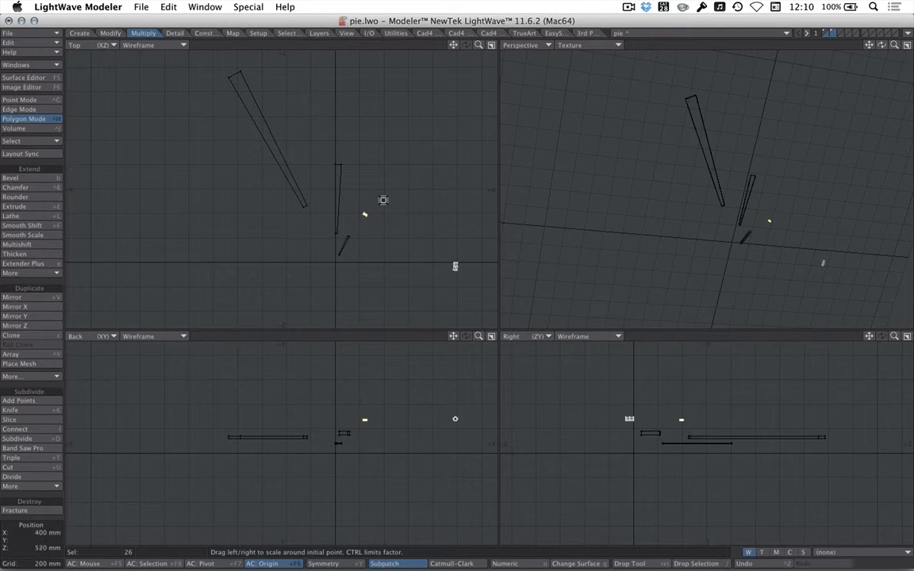
left_click_drag(383, 199, 461, 200)
key("t")
left_click_drag(408, 378, 407, 389)
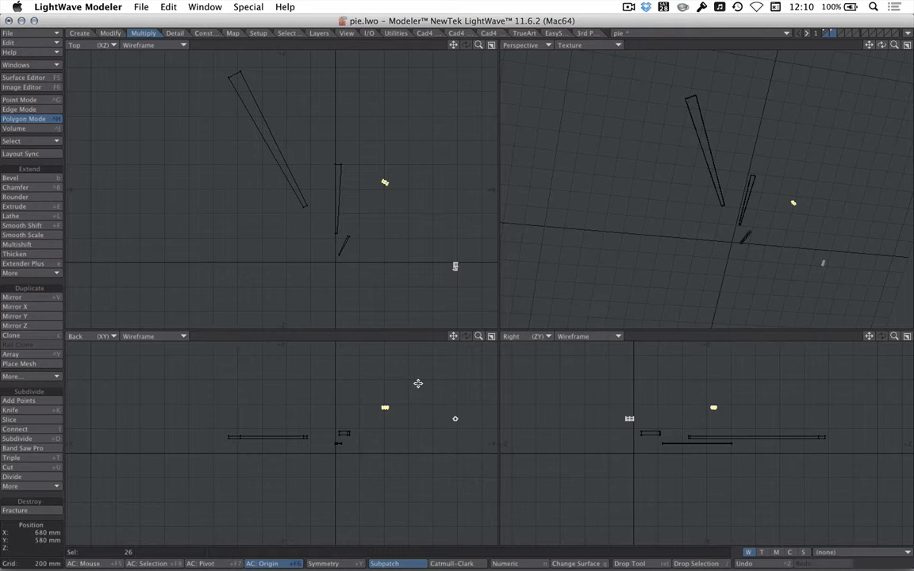
Switch to Layout and play the animation from the first frame to check both thin rings
key("super+Tab")
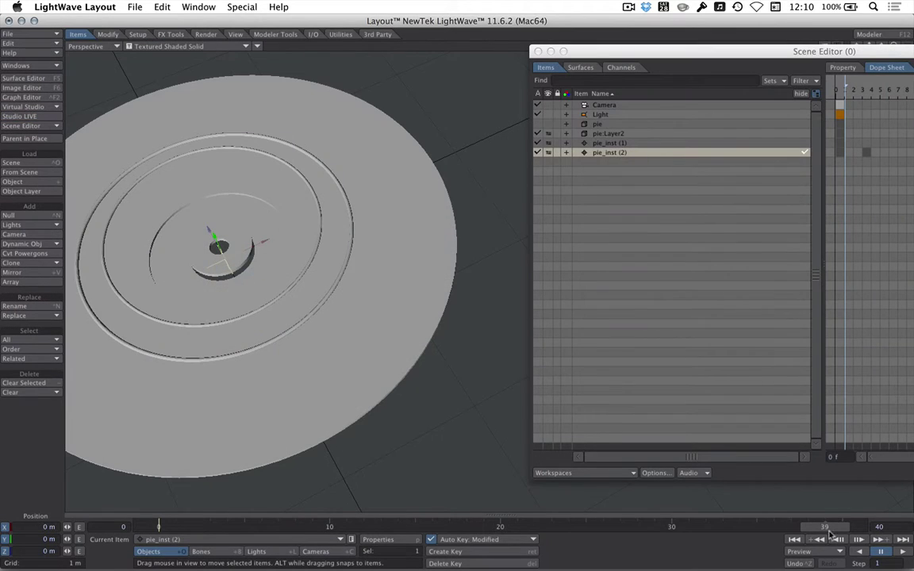
left_click(796, 541)
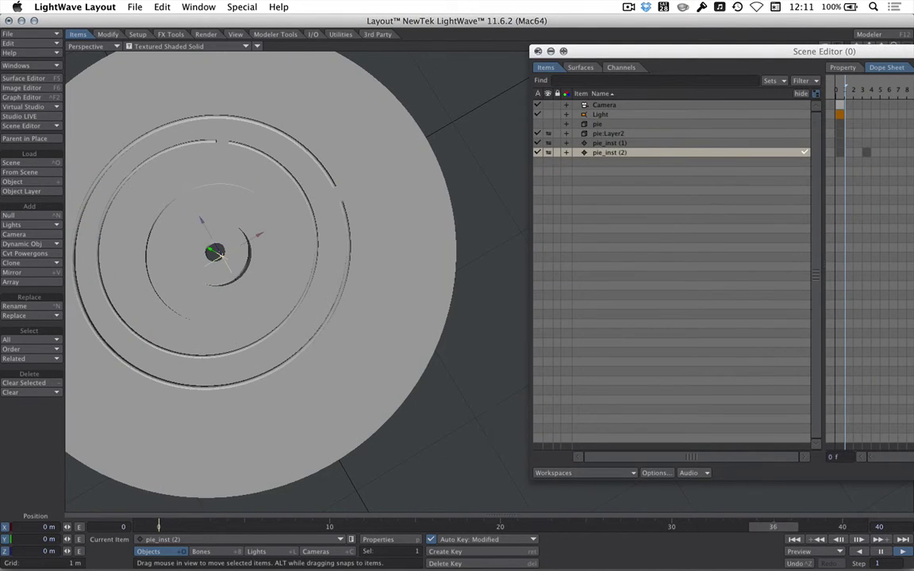
Examine the coloured slices and the small tick piece in Modeler, then return to Layout
key("ctrl+F1")
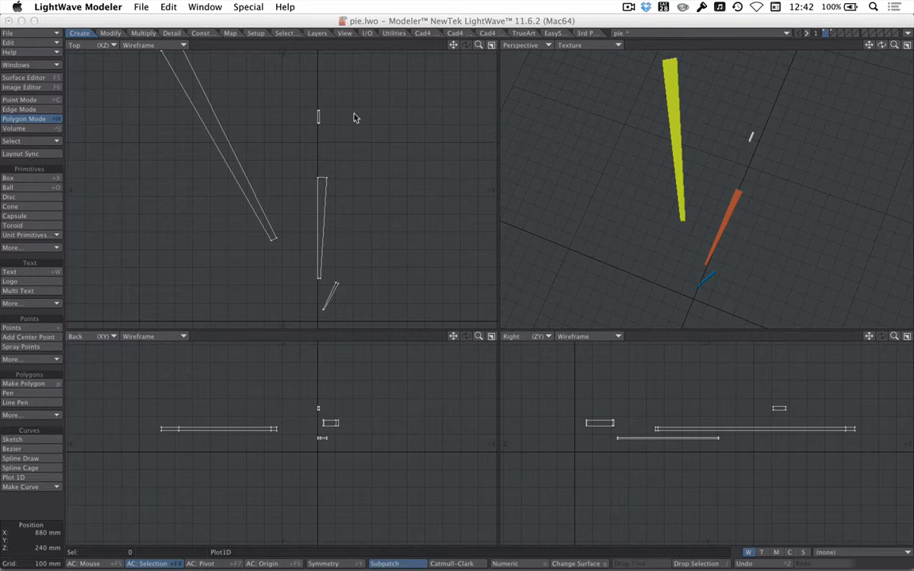
left_click_drag(392, 107, 392, 137, "ctrl+alt")
key("super+Tab")
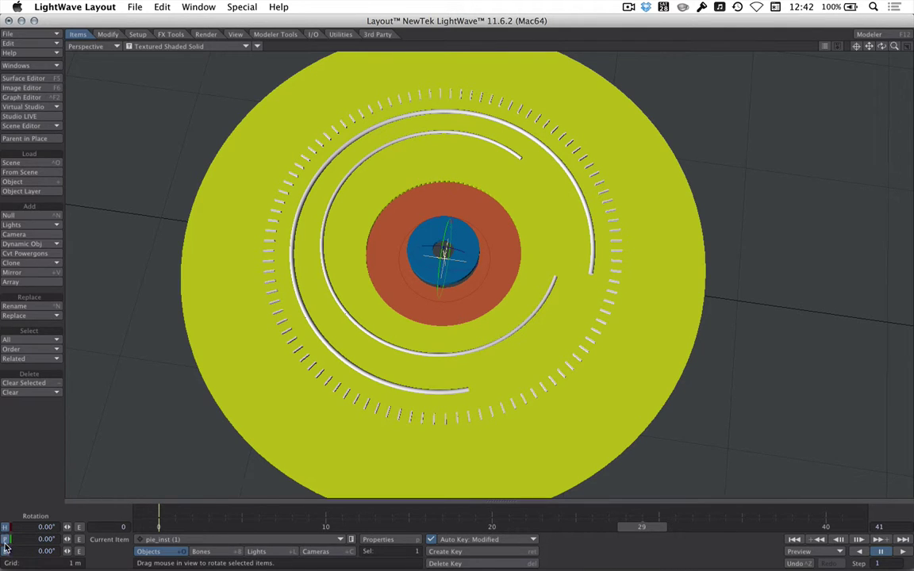
Turn on channel-edit mode, rotate pie_inst (1) to a heading of 128.7° at frame 0 and play the animation
right_click(548, 517)
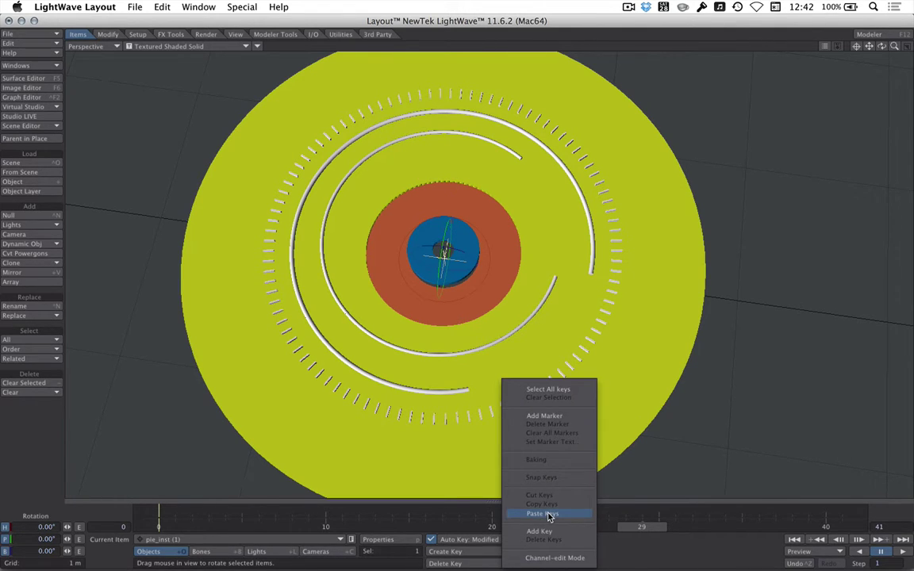
left_click(551, 559)
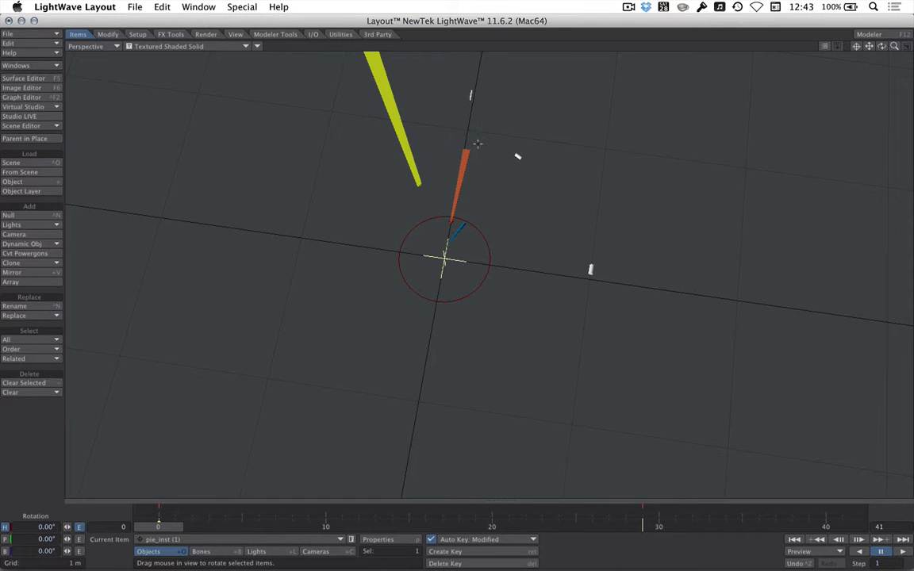
left_click_drag(475, 229, 595, 231)
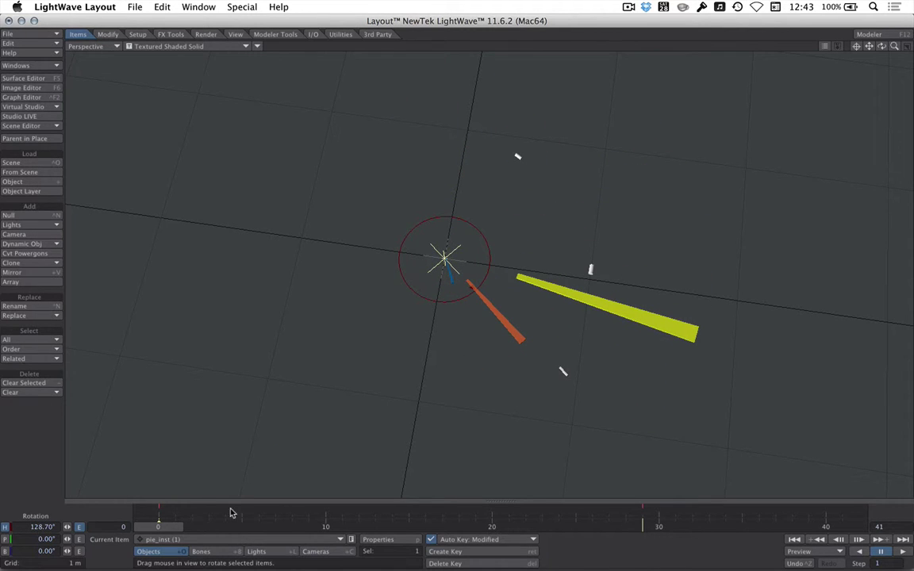
left_click(904, 553)
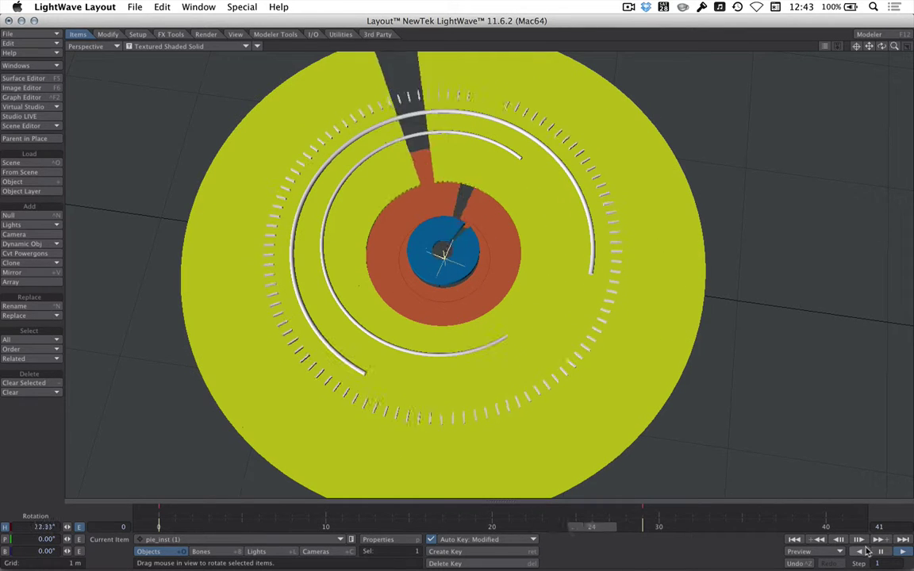
In the Graph Editor, set both Rotation.H keys of pie_inst (1) to tension 1.0 and reset the TCB values of the frame 0 key
left_click(21, 96)
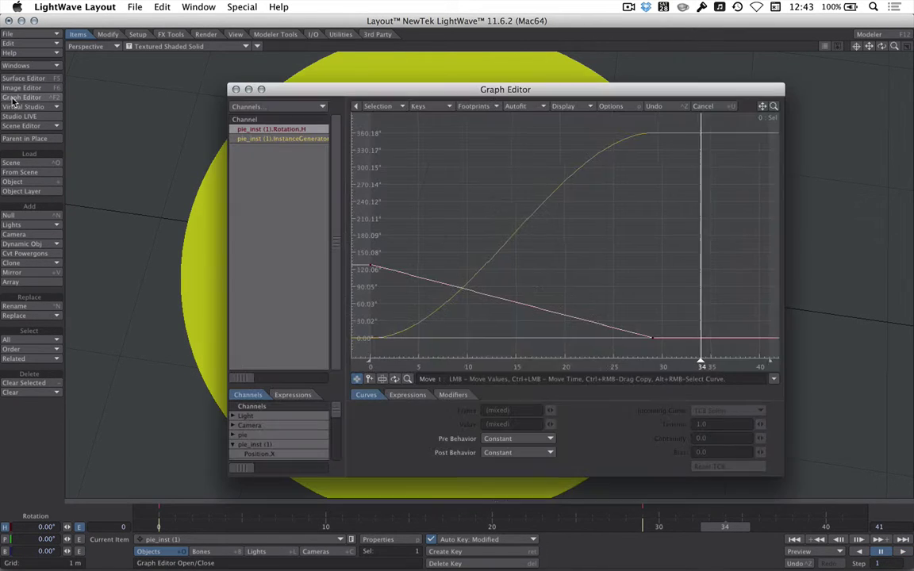
left_click(301, 140)
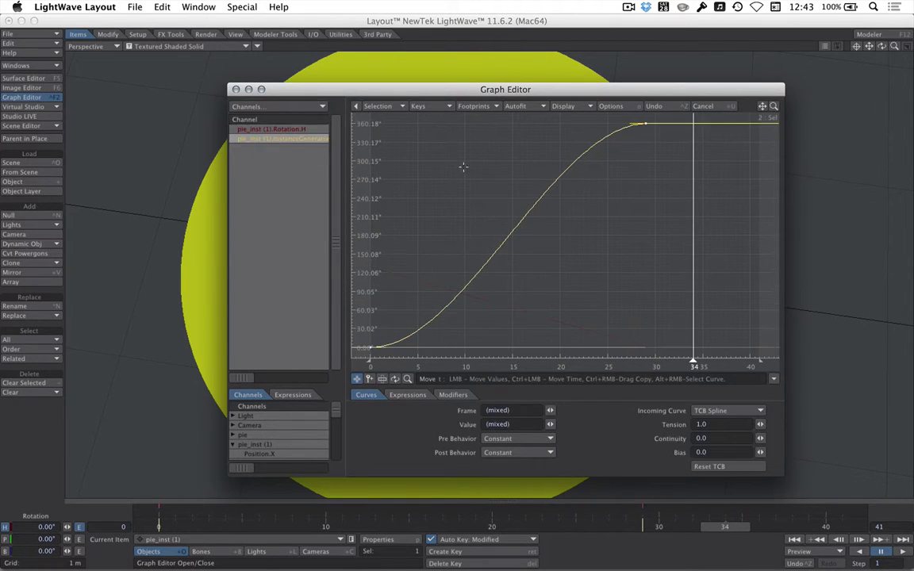
left_click(281, 129, "shift")
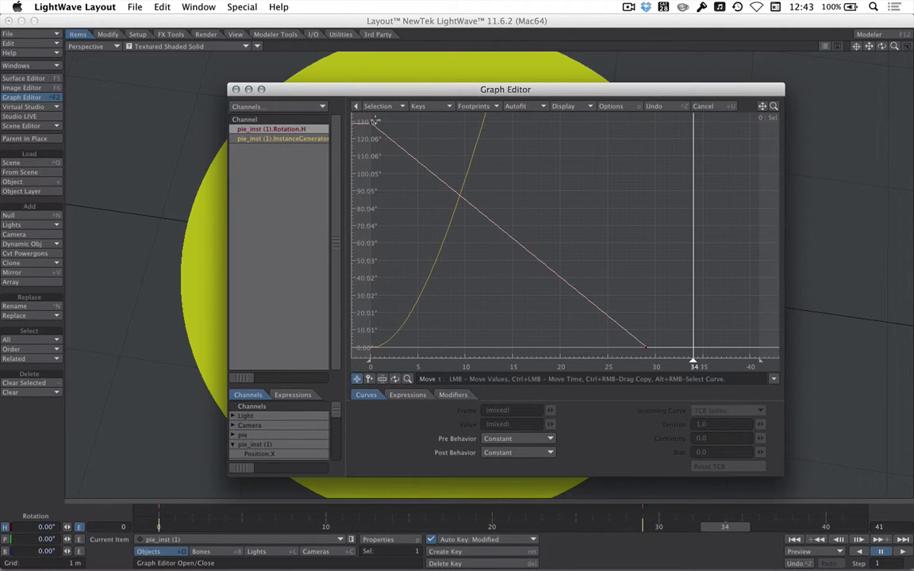
left_click_drag(374, 119, 629, 326)
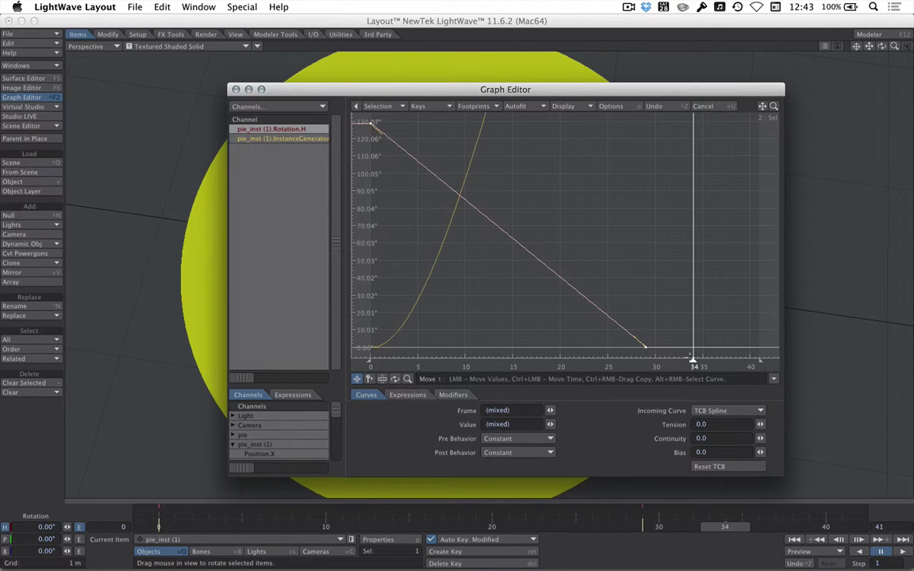
left_click_drag(602, 237, 910, 373)
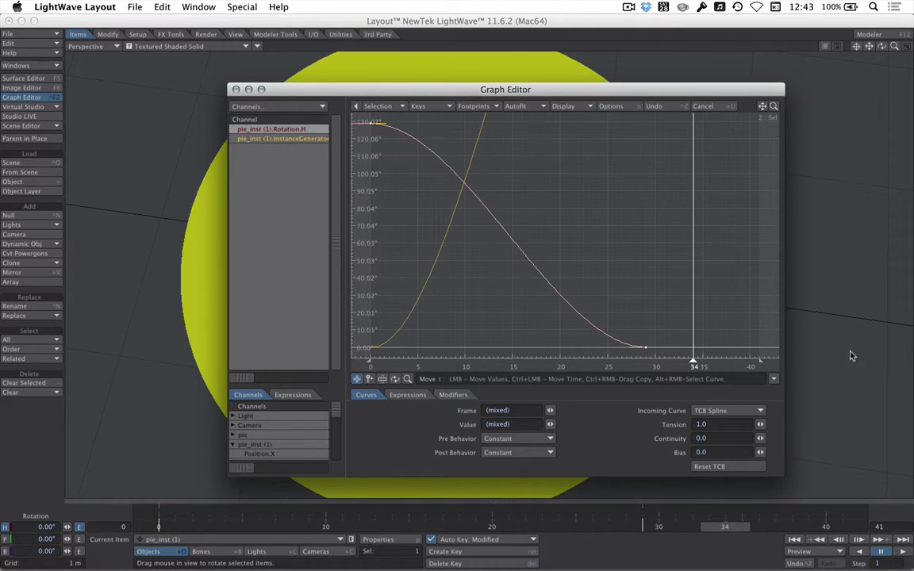
left_click_drag(395, 163, 347, 106)
left_click(710, 466)
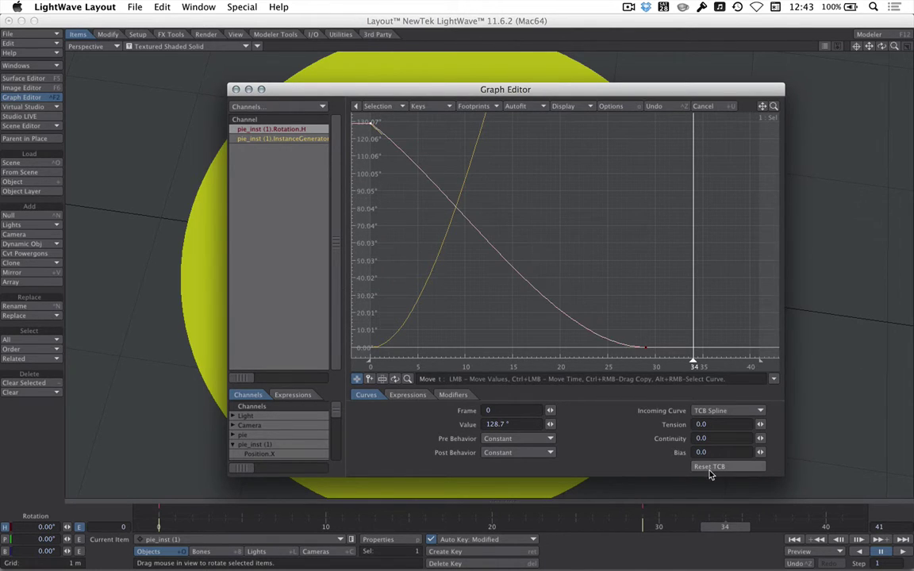
Key the heading of pie_inst (2) at 0° on frame 39, rotate it to -143.2° at frame 0 and play the animation
left_click(235, 89)
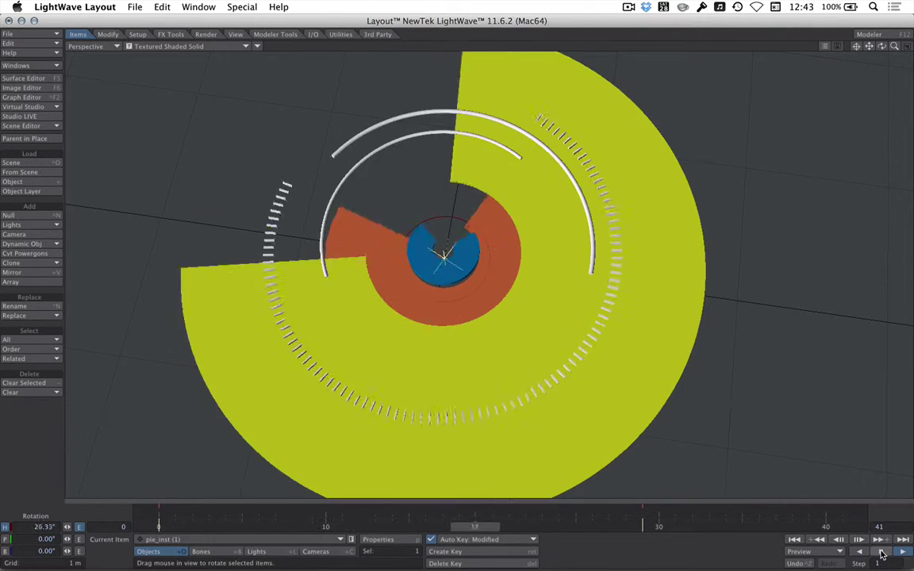
left_click(166, 539)
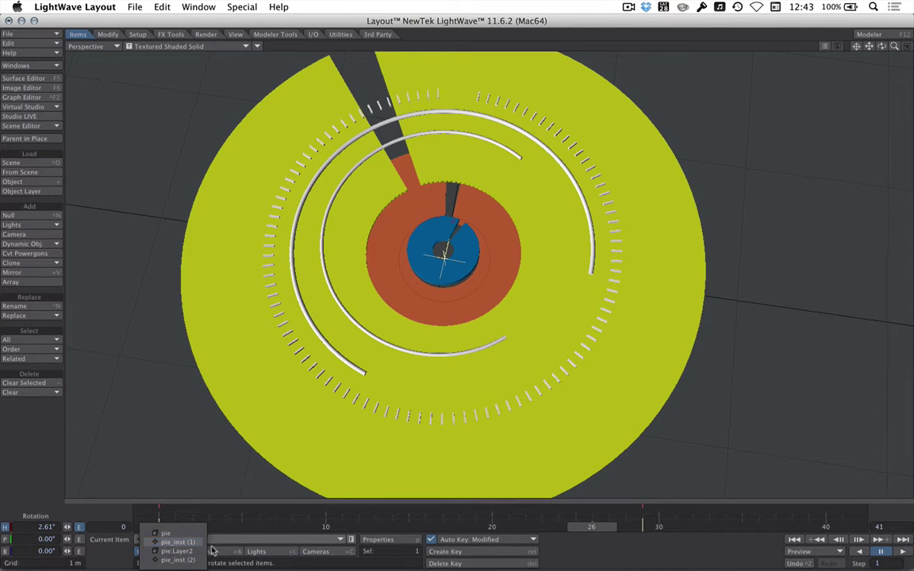
left_click(171, 503)
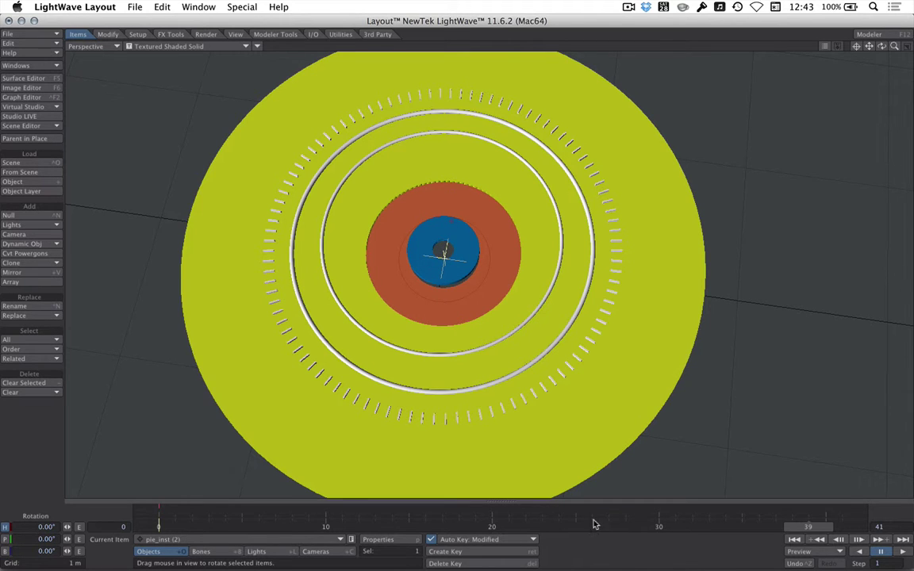
left_click(810, 521)
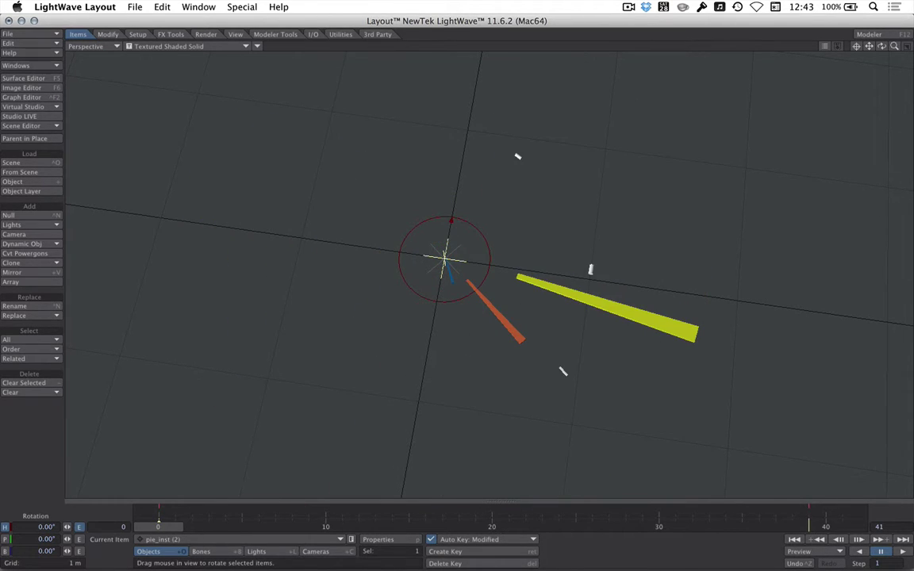
mouse_move(450, 221)
left_mouse_down()
mouse_move(400, 265)
mouse_move(506, 367)
left_mouse_up()
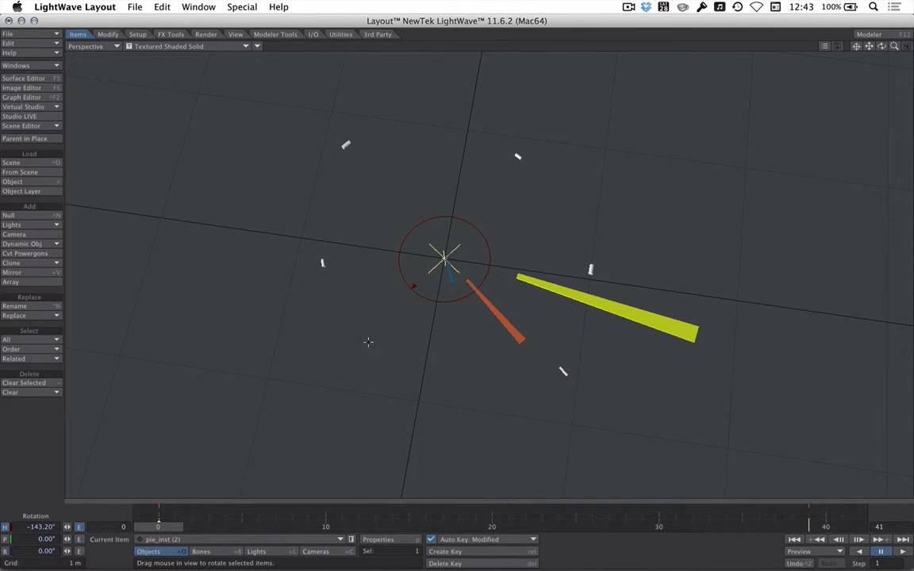
left_click(905, 553)
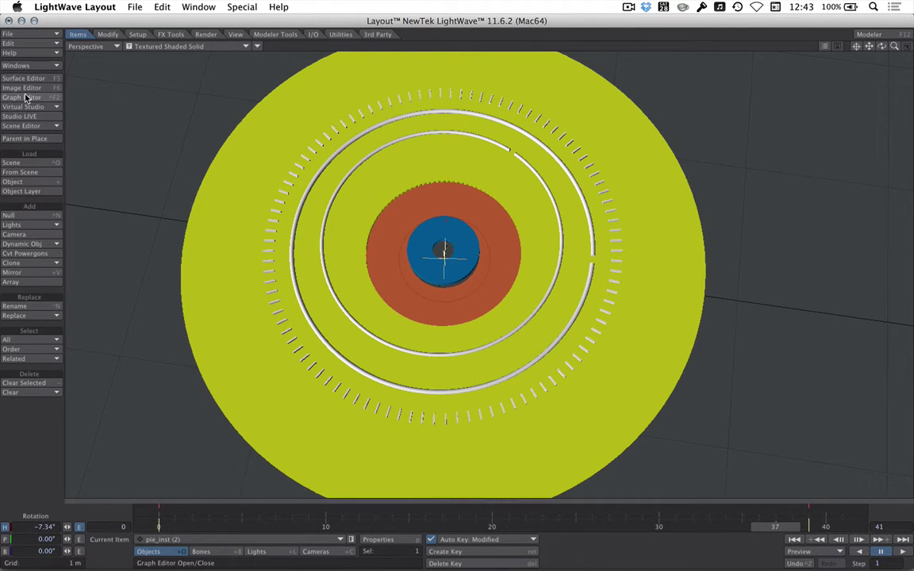
In the Graph Editor, set the tension of pie_inst (2)'s frame 39 Rotation.H key to 1.0 and play the animation
left_click(54, 98)
key("a")
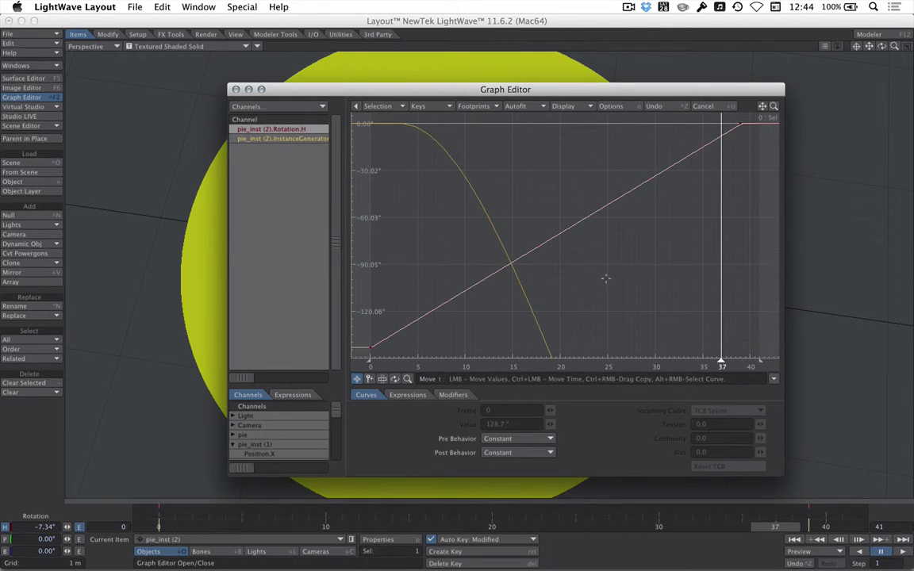
left_click(739, 123)
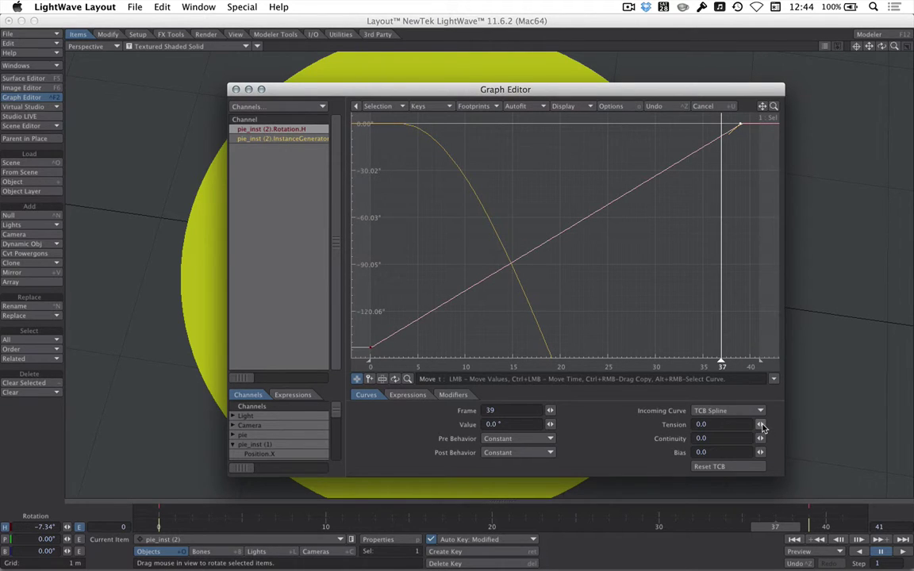
left_click_drag(760, 425, 774, 425)
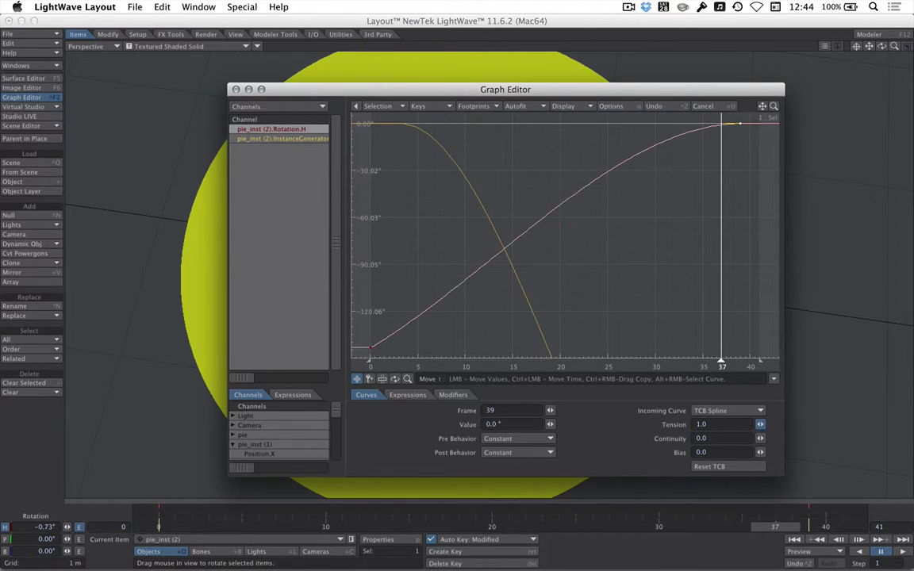
left_click(235, 89)
left_click_drag(642, 469, 910, 561)
left_click(905, 553)
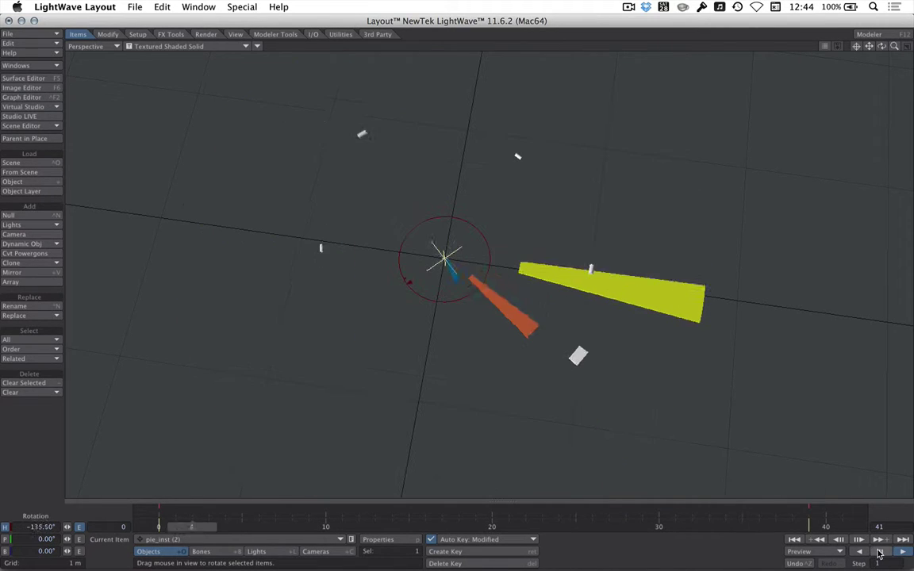
left_click(879, 553)
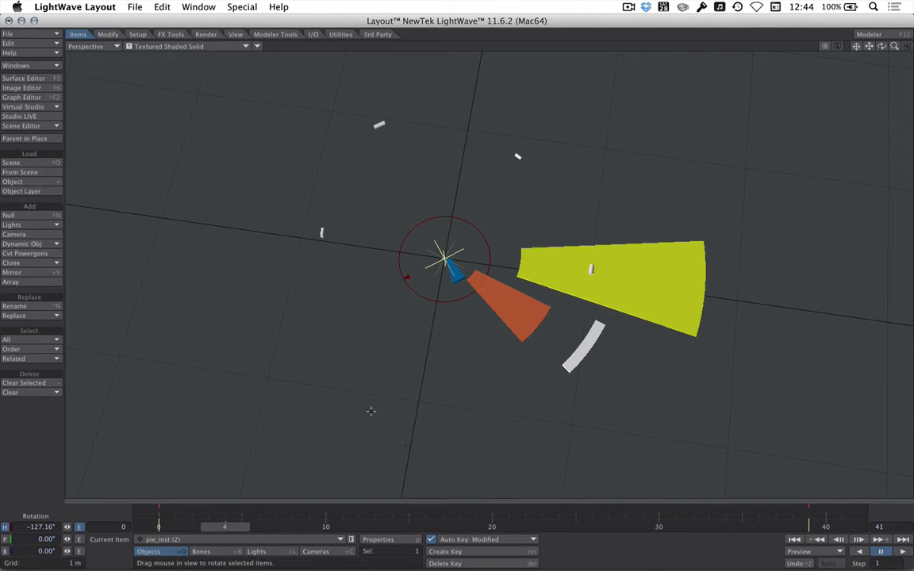
In the Scene Editor, set the visibility of pie:Layer2 to Hidden and select the pie object
left_click(44, 127)
left_click(44, 129)
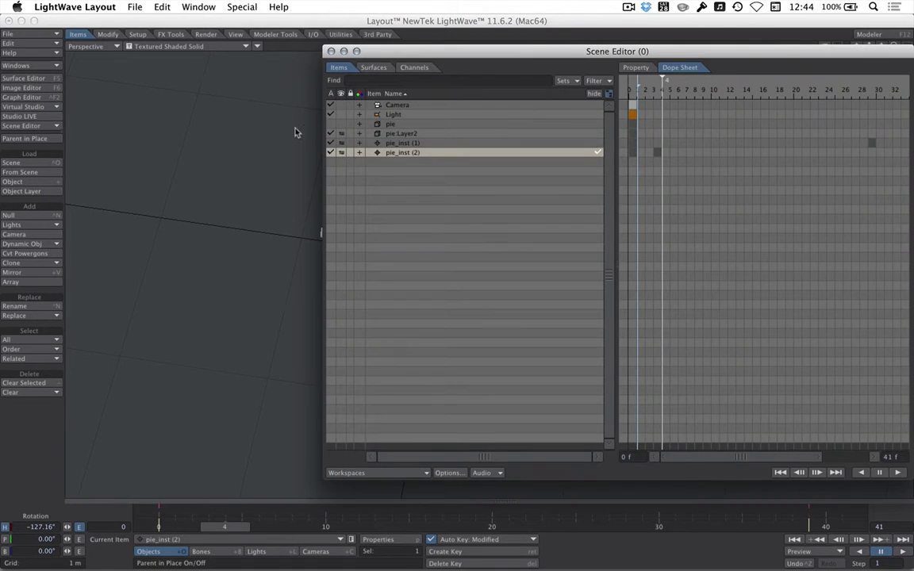
left_click(342, 133)
left_click(341, 133)
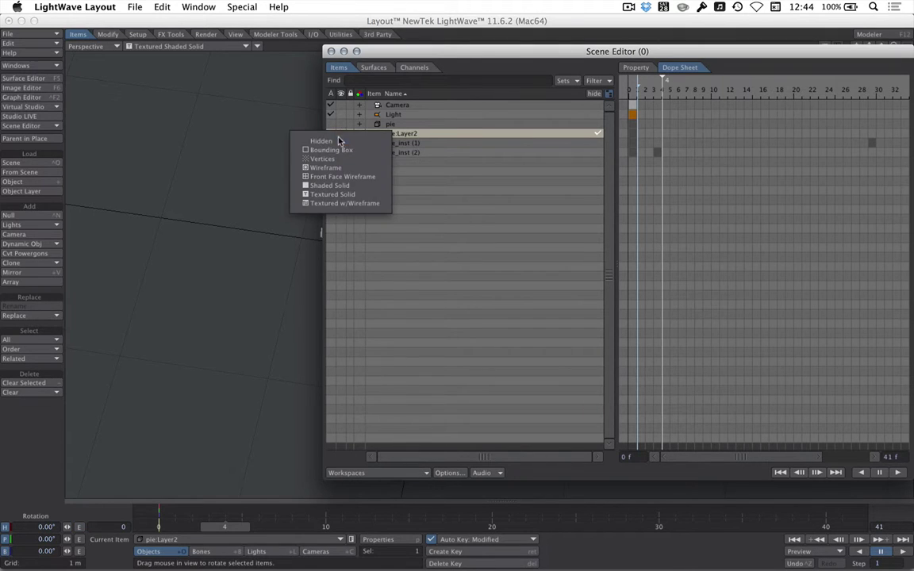
left_click(334, 130)
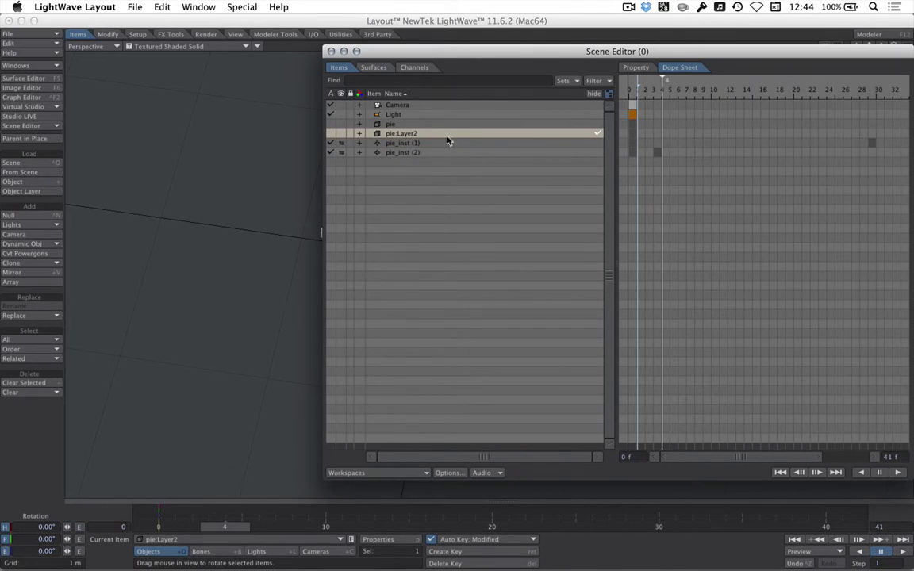
left_click(397, 124)
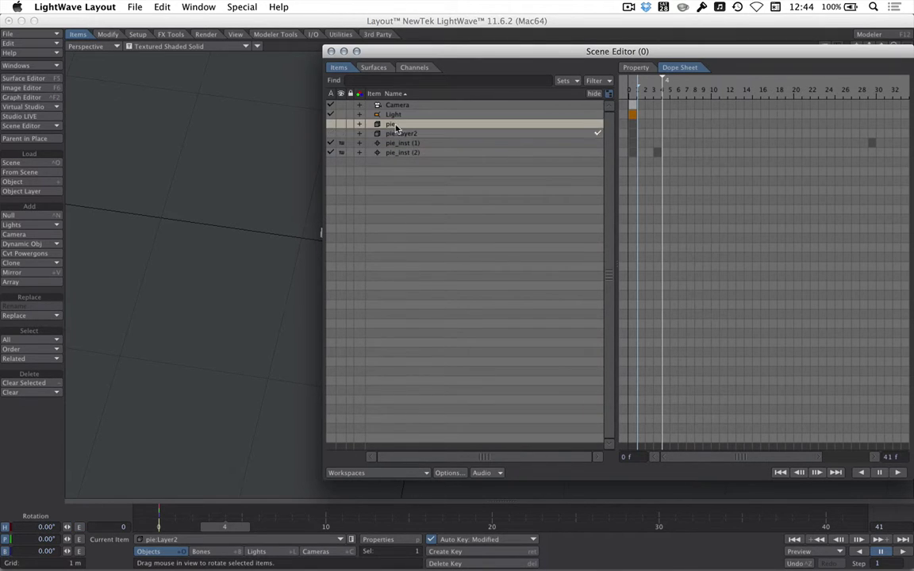
left_click(331, 52)
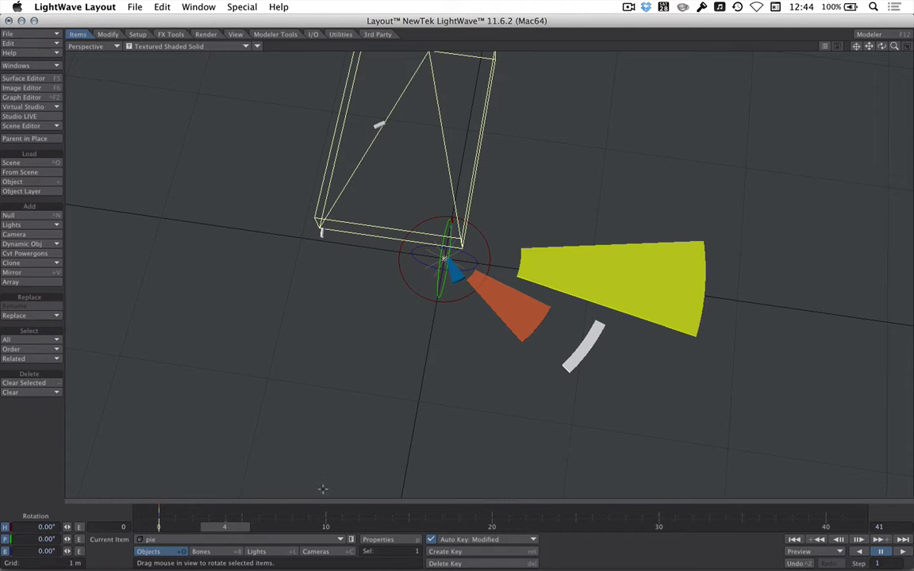
Return to frame 0, show the third-party Dissolve tools and review the pie items in the Scene Editor
mouse_move(224, 526)
left_mouse_down()
mouse_move(841, 526)
mouse_move(127, 527)
mouse_move(349, 527)
mouse_move(224, 530)
left_mouse_up()
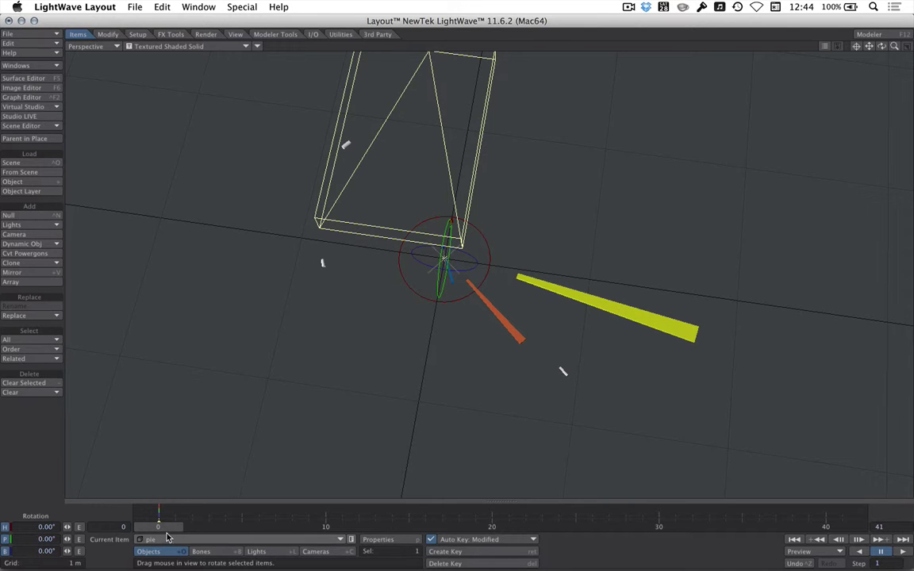
left_click(377, 35)
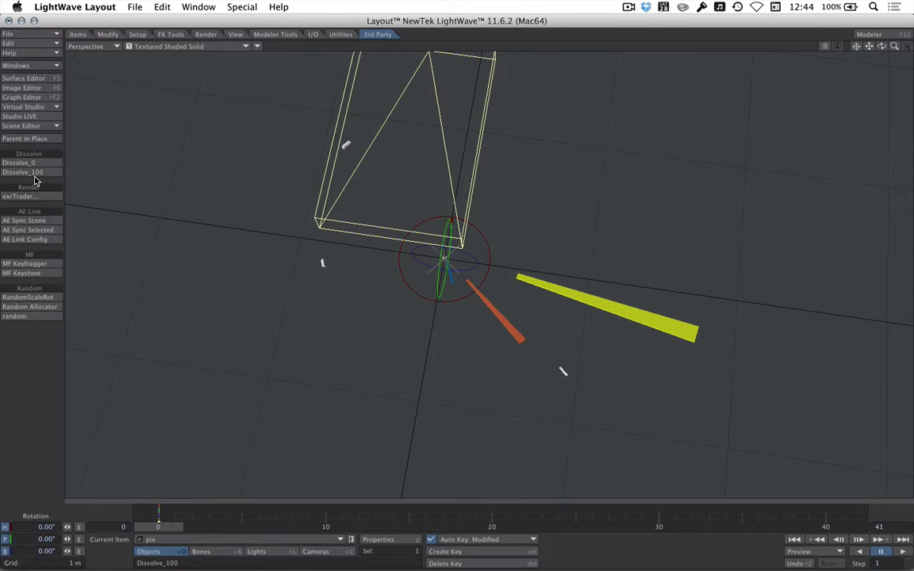
left_click(28, 126)
left_click(67, 127)
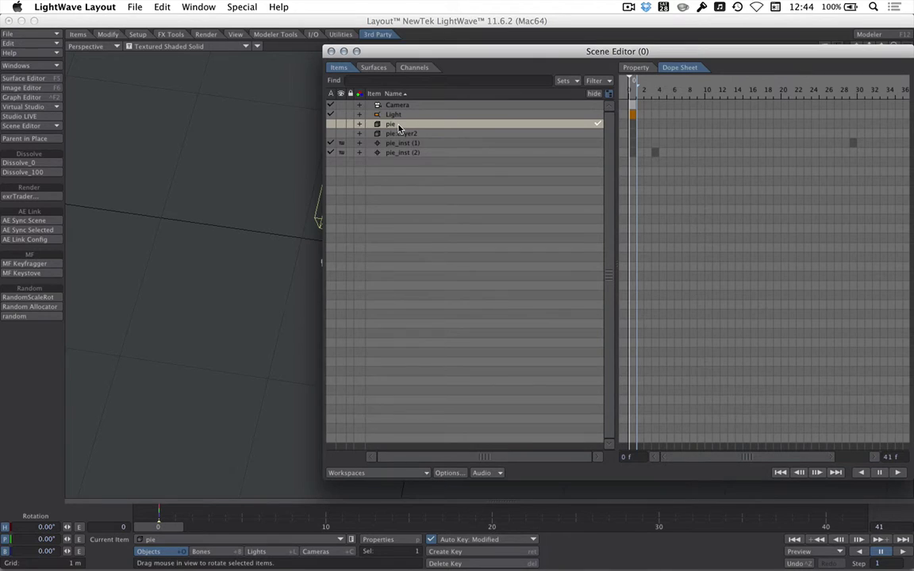
left_click(331, 51)
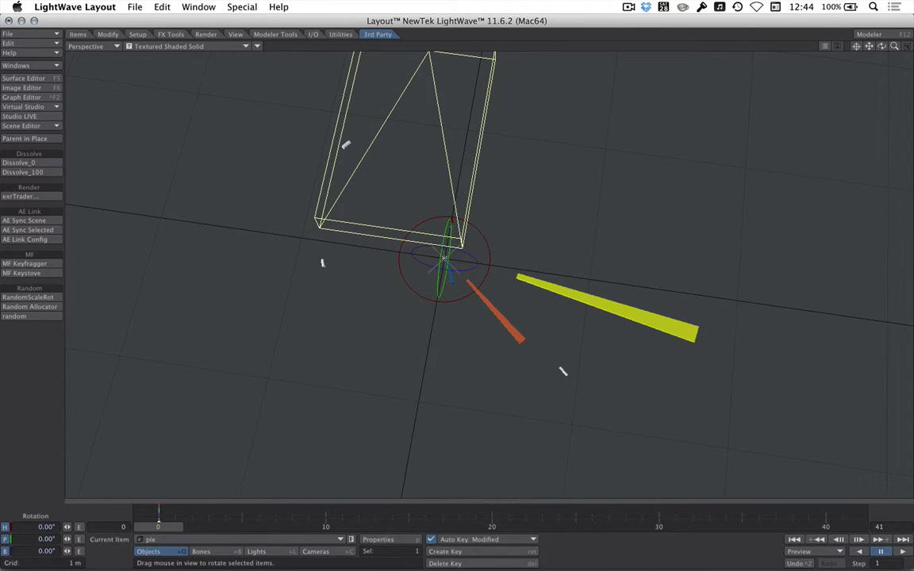
Key pie:Layer2 with Dissolve_0 at frame 5 and Dissolve_100 at frame 0, and play the animation
left_click_drag(158, 527, 241, 527)
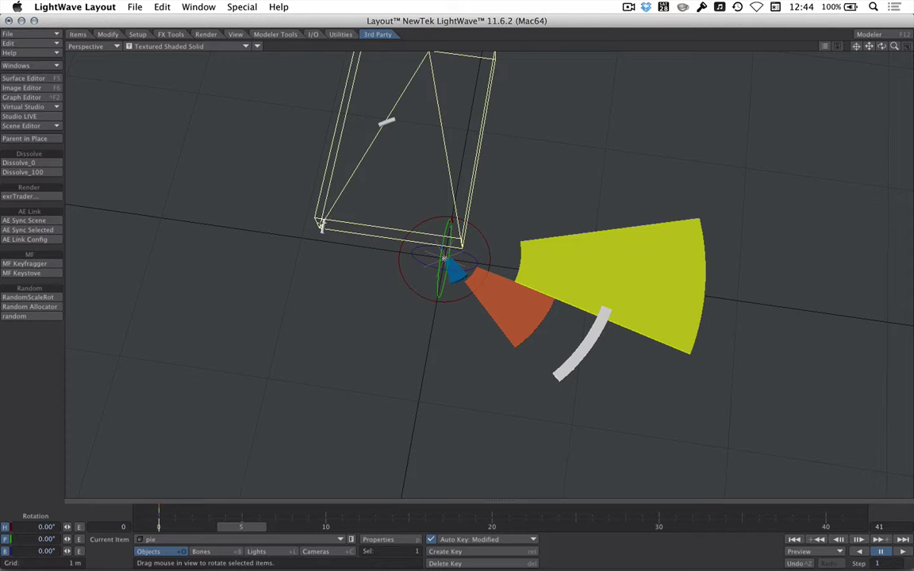
left_click(36, 126)
left_click(37, 127)
left_click(402, 133)
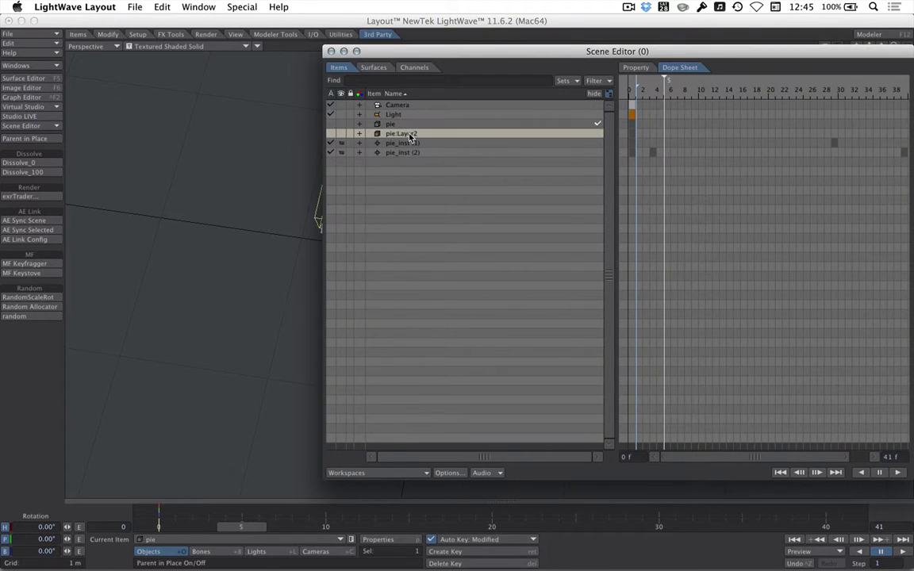
left_click(307, 216)
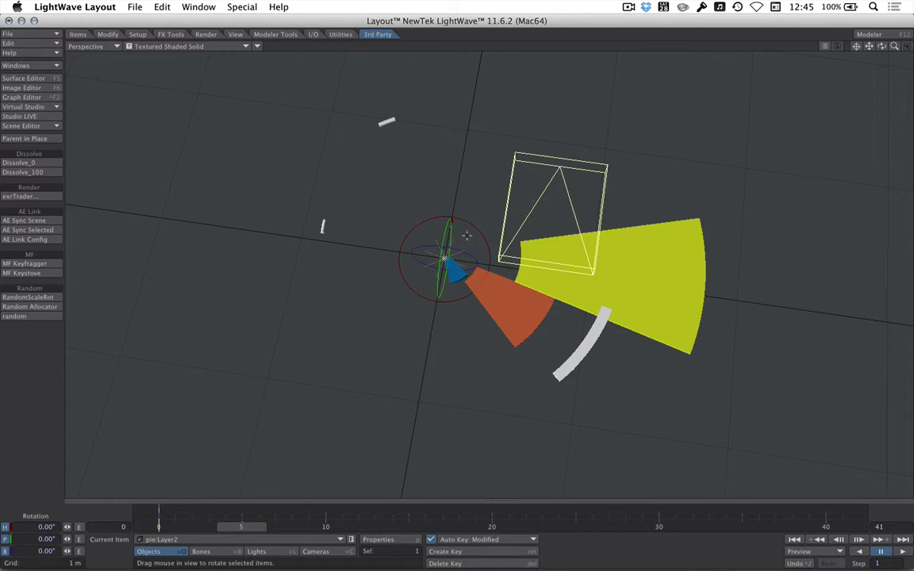
mouse_move(240, 527)
left_mouse_down()
mouse_move(158, 527)
mouse_move(240, 527)
left_mouse_up()
left_click(18, 164)
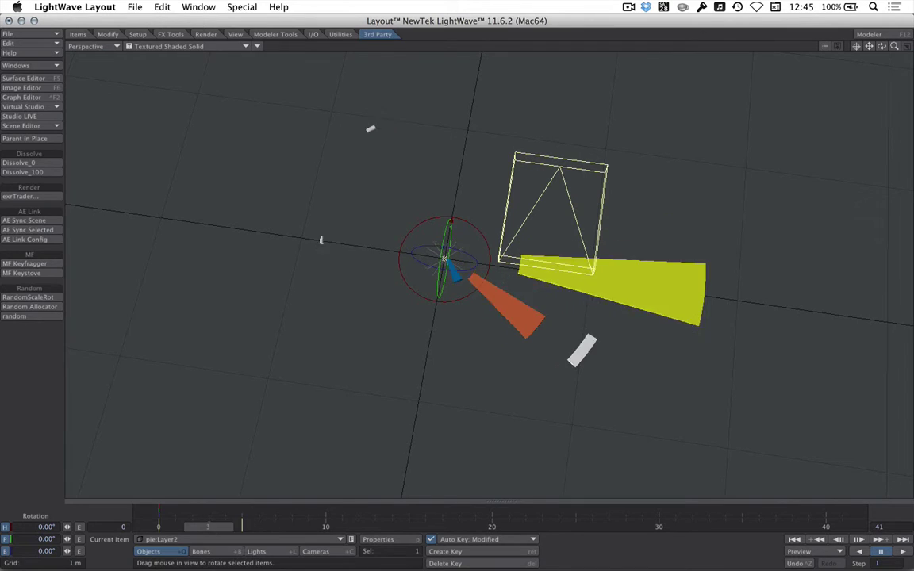
left_click(17, 172)
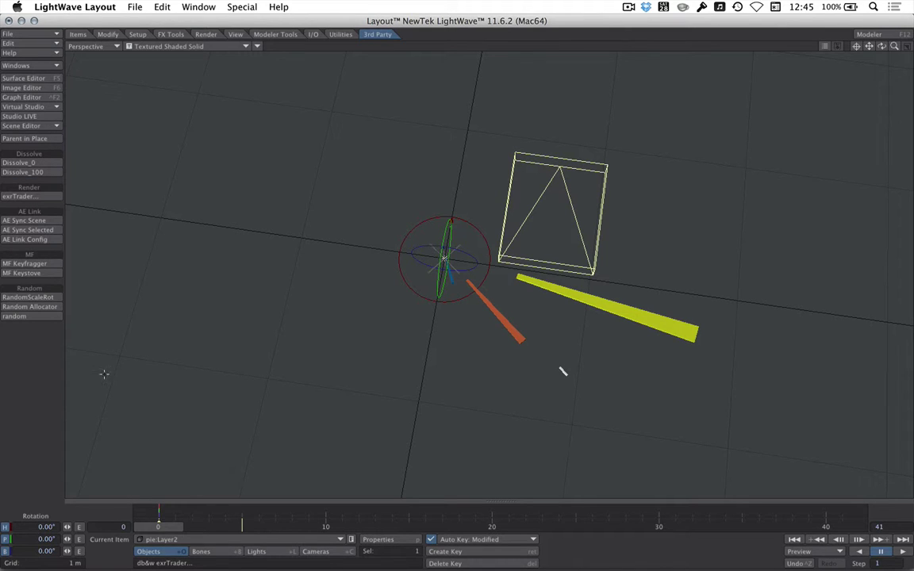
left_click_drag(162, 530, 241, 529)
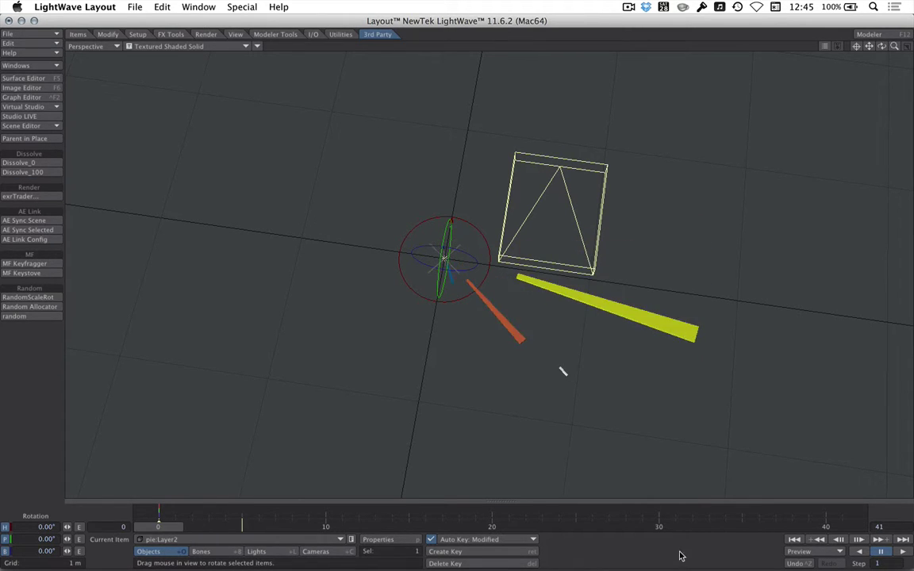
left_click(903, 551)
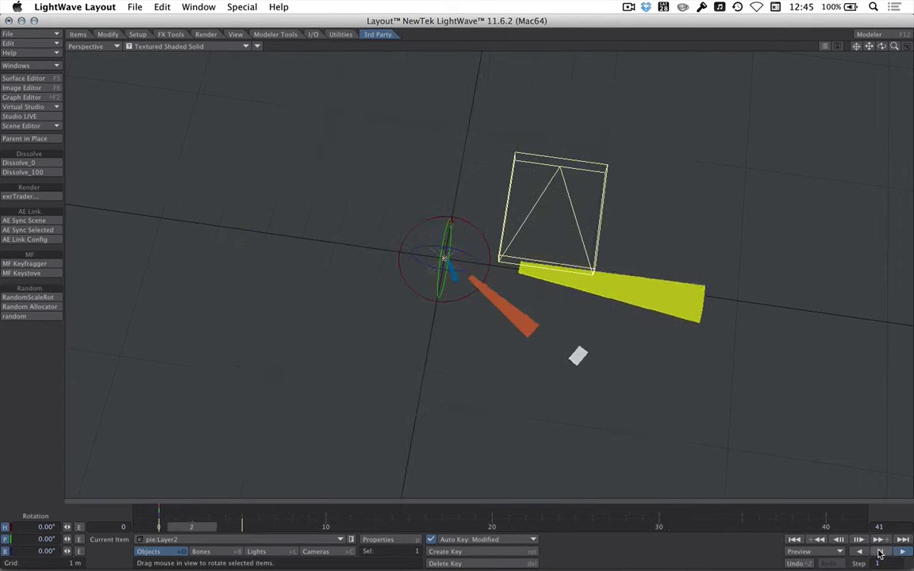
left_click(879, 552)
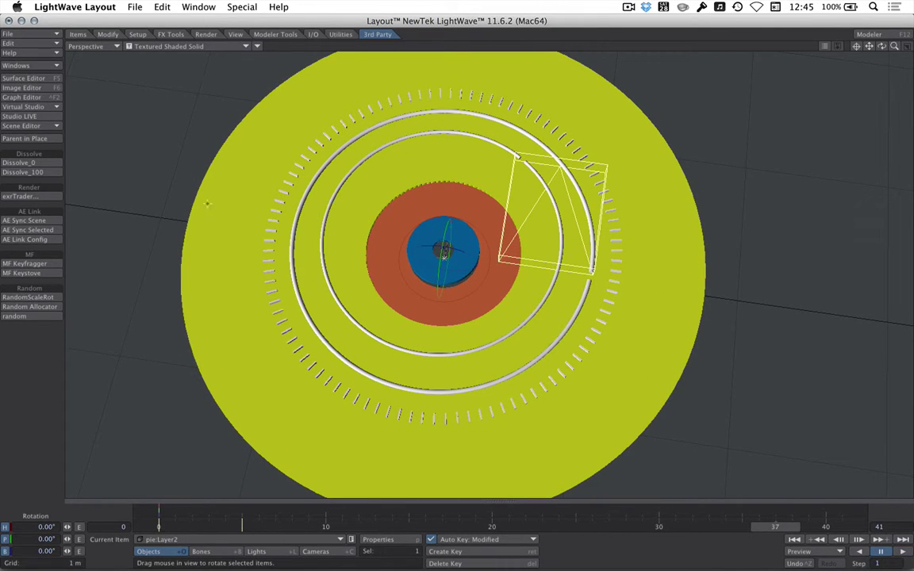
Select pie:Layer2 and pie_inst (2) together in the Scene Editor
left_click(23, 126)
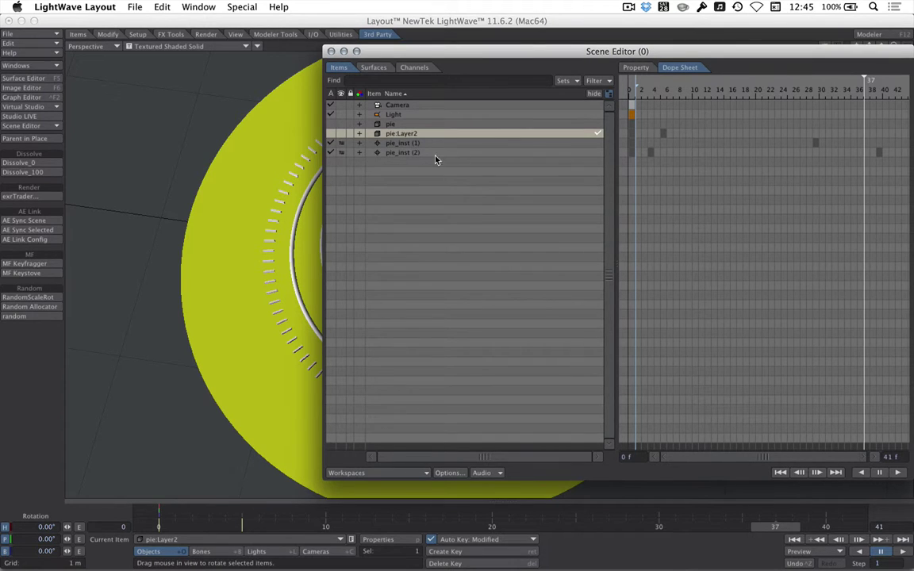
left_click(408, 152, "shift")
left_click(417, 178)
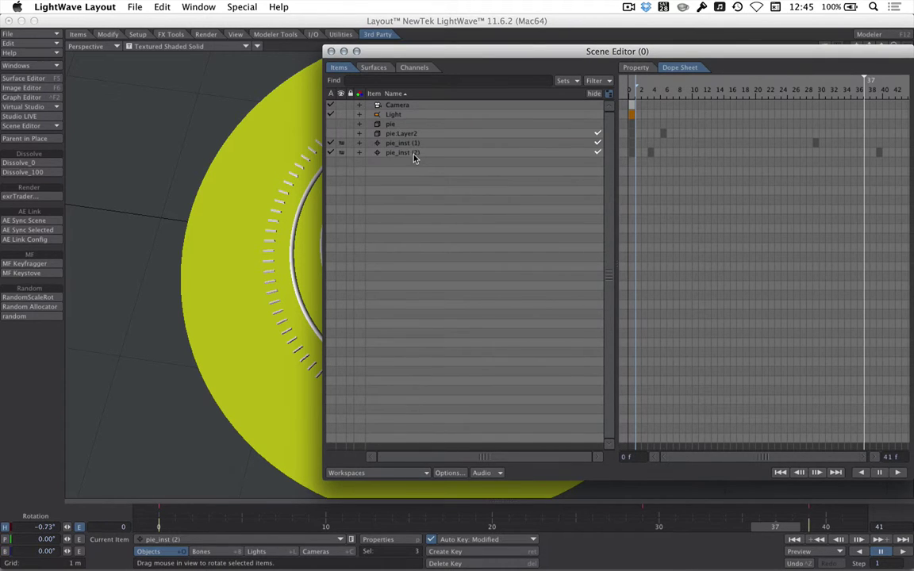
left_click(414, 153)
left_click(417, 133, "super")
left_click(331, 50)
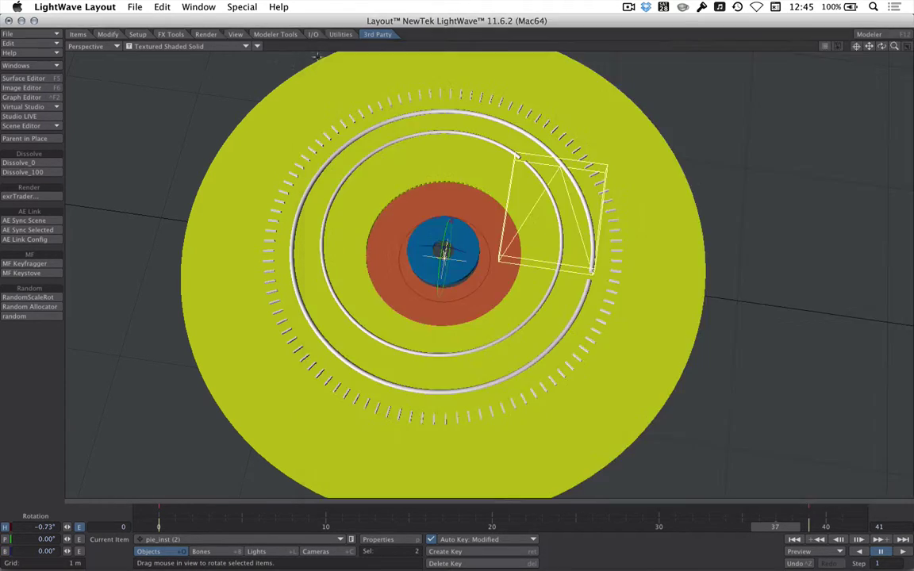
Show the pie:Layer2 Dissolve and pie_inst (2) Rotation.H and InstanceGenerator curves together in the Graph Editor, undoing the stray value change
left_click(38, 97)
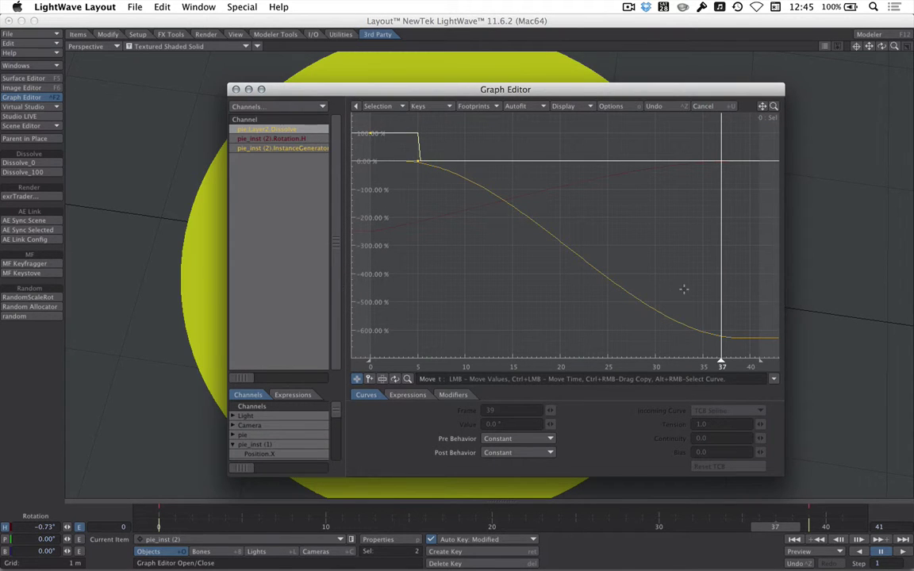
left_click(298, 149, "shift")
scroll(605, 135, "down", 3)
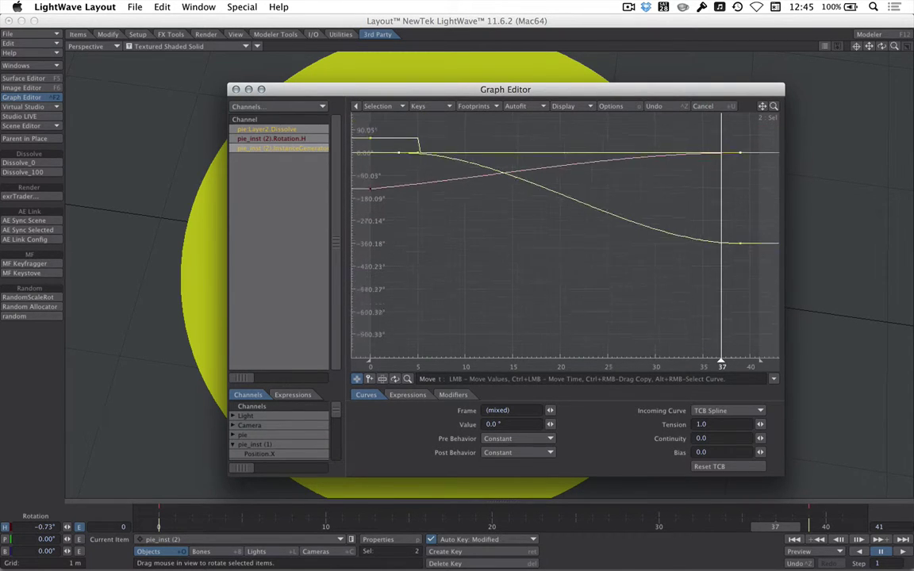
left_click_drag(751, 141, 730, 247)
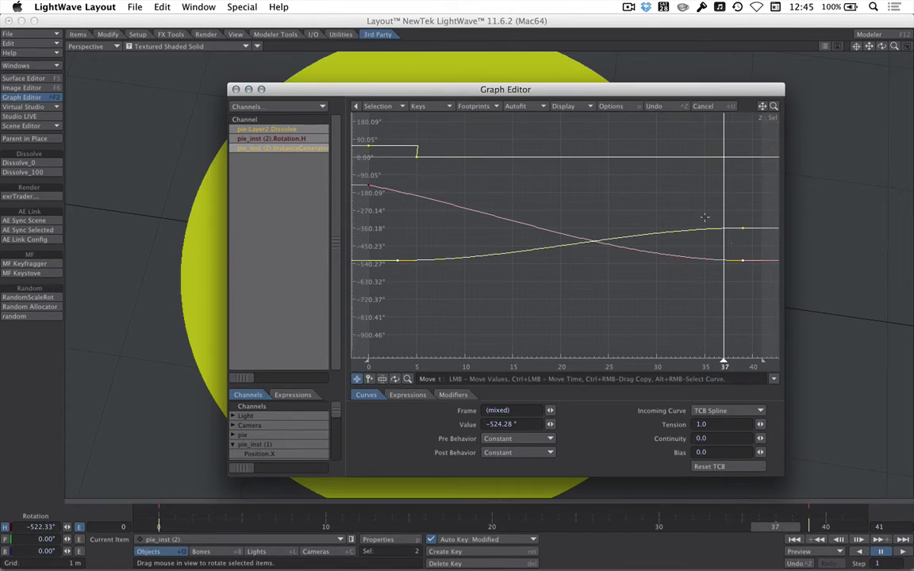
left_click(674, 106)
Retime the rotation and instance curves to run from frame 13 to 33, move the dissolve's second key to frame 15, and close the Graph Editor
right_click_drag(708, 131, 745, 228)
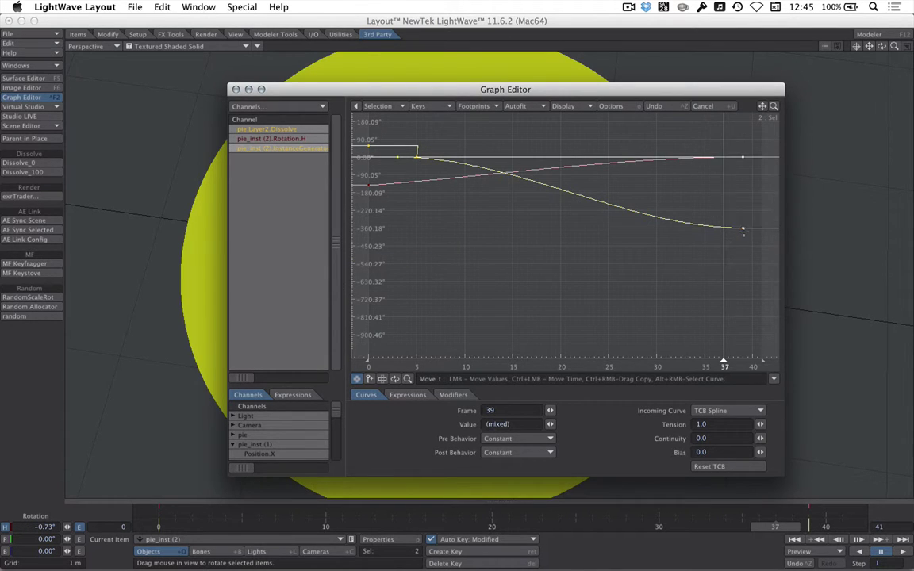
left_click_drag(744, 228, 593, 227, "ctrl")
right_click_drag(582, 112, 347, 257)
left_click_drag(398, 158, 455, 158, "ctrl")
left_click_drag(375, 185, 474, 184, "ctrl")
left_click(374, 186)
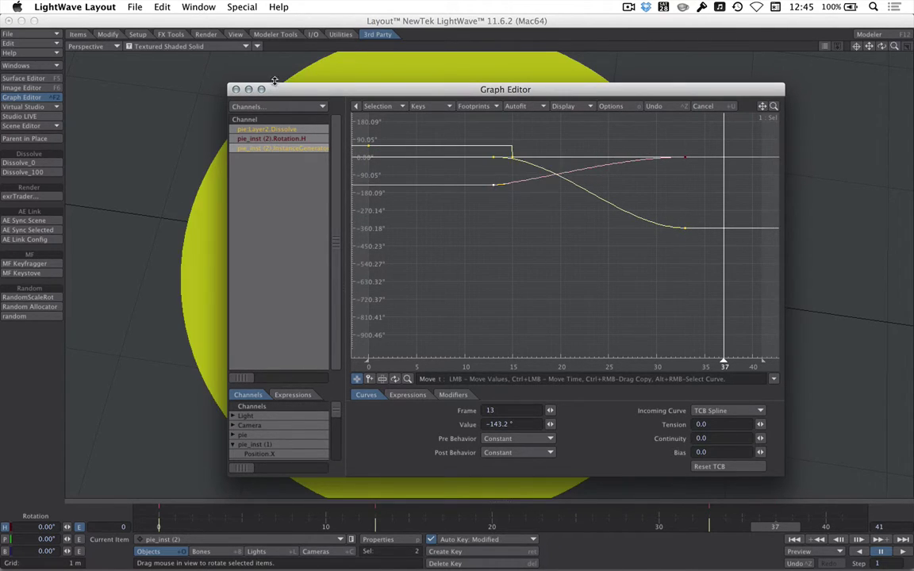
left_click(236, 89)
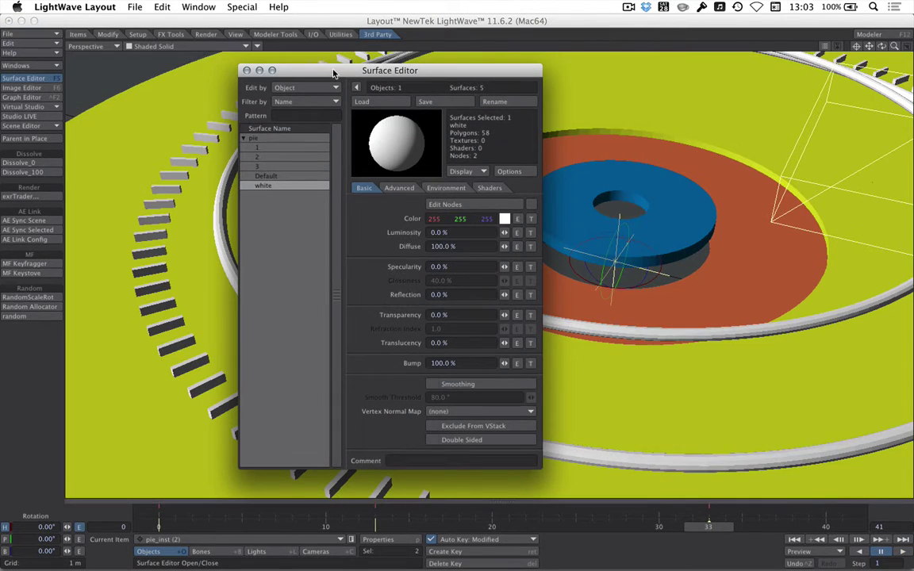
Enable smoothing for the pie surfaces 1, 2, 3 and white together in the Surface Editor
left_click_drag(333, 74, 526, 81)
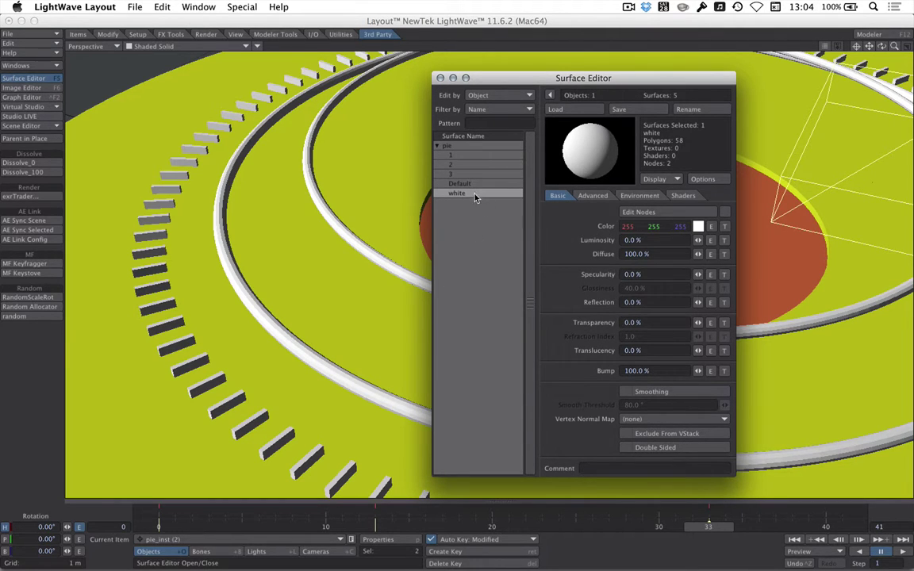
left_click_drag(453, 174, 459, 156)
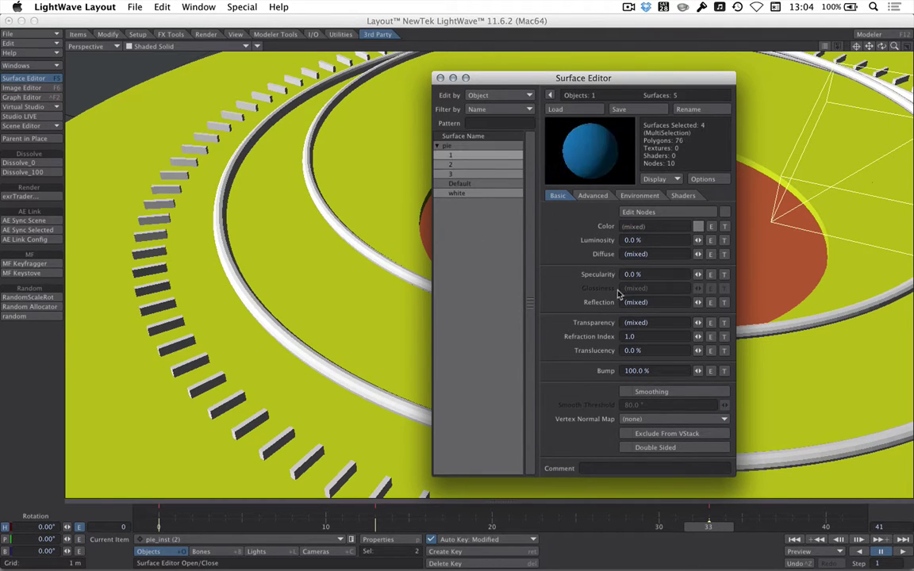
left_click(647, 393)
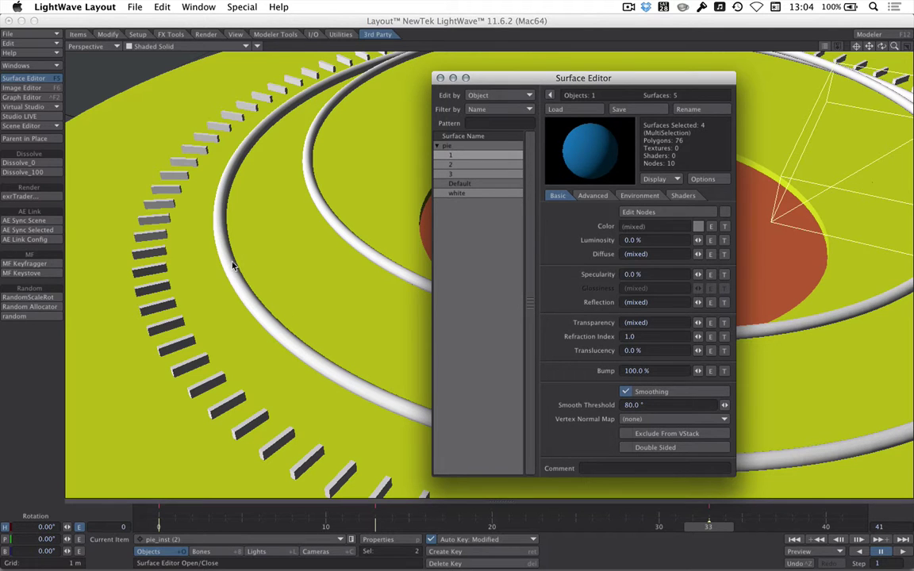
Set the smooth threshold of the four selected pie surfaces to 60° and check the shading on the model
left_click_drag(623, 85, 495, 95)
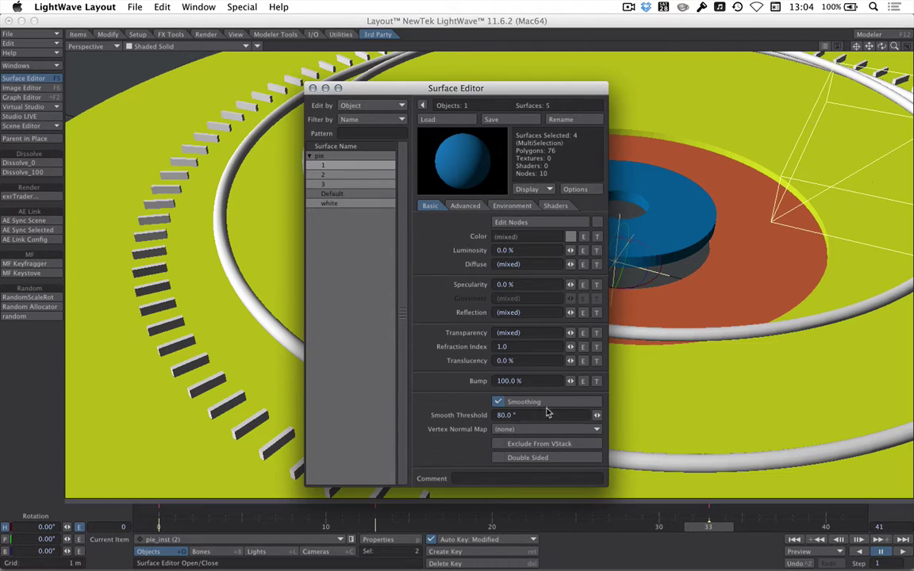
left_click(522, 418)
type("60")
key("Return")
left_click_drag(715, 212, 726, 185, "alt")
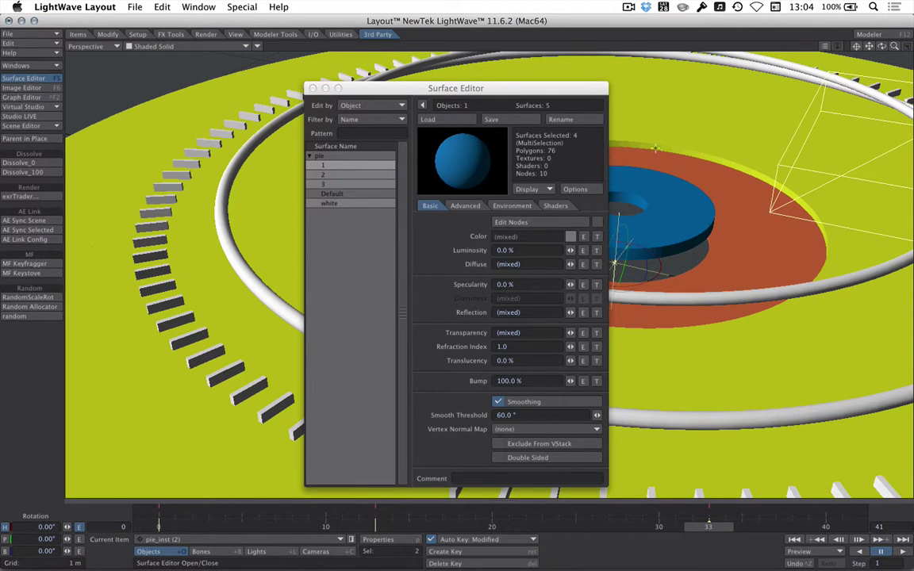